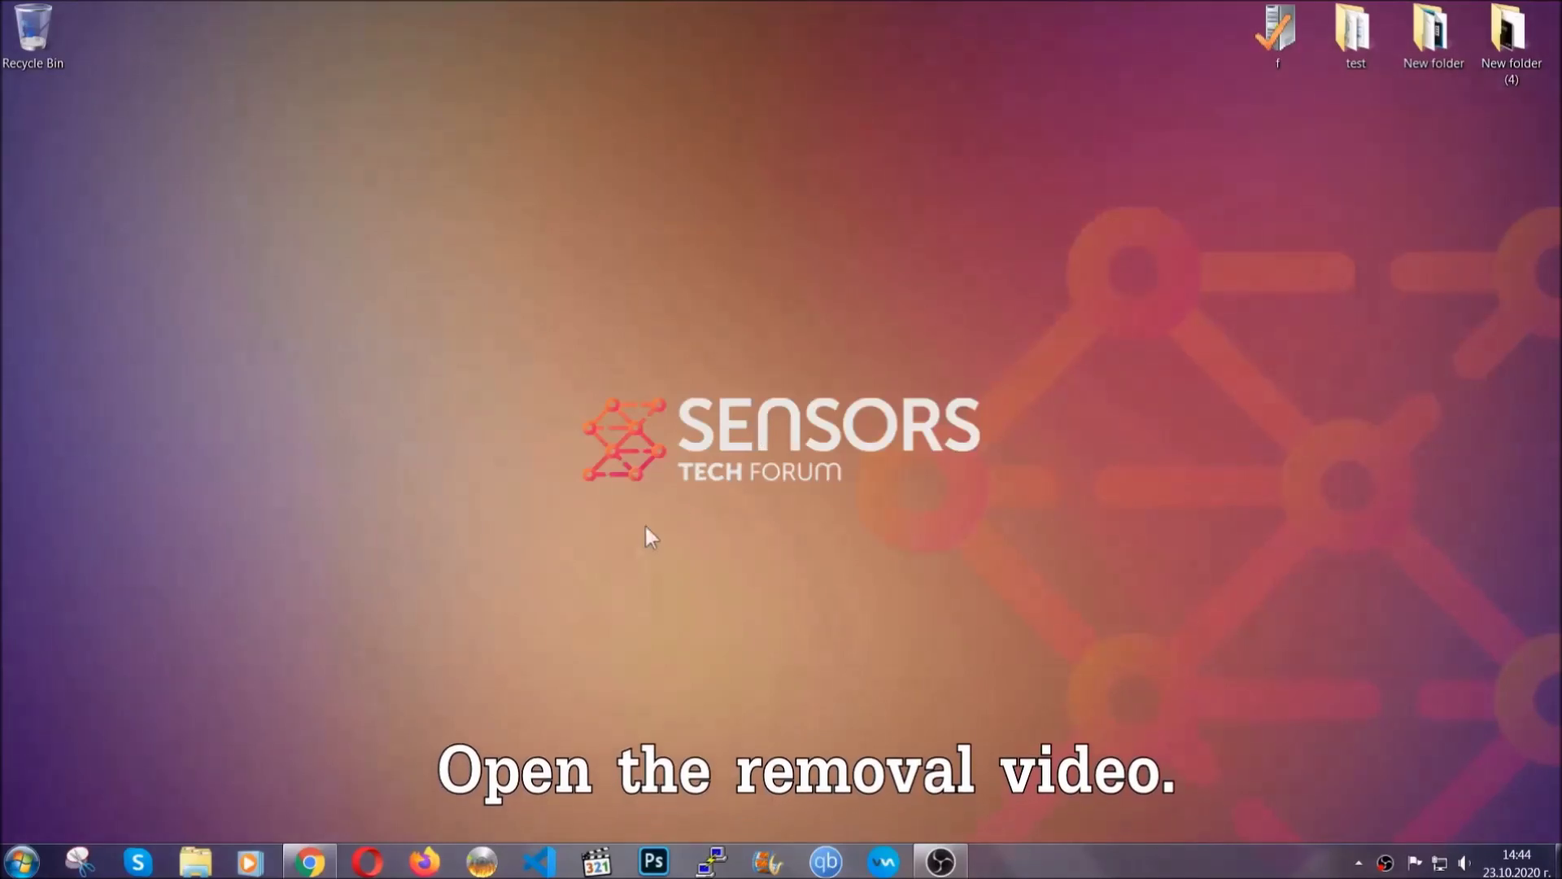
- Play the ransomware removal video and follow its description link to the SpyHunter download page
click(309, 864)
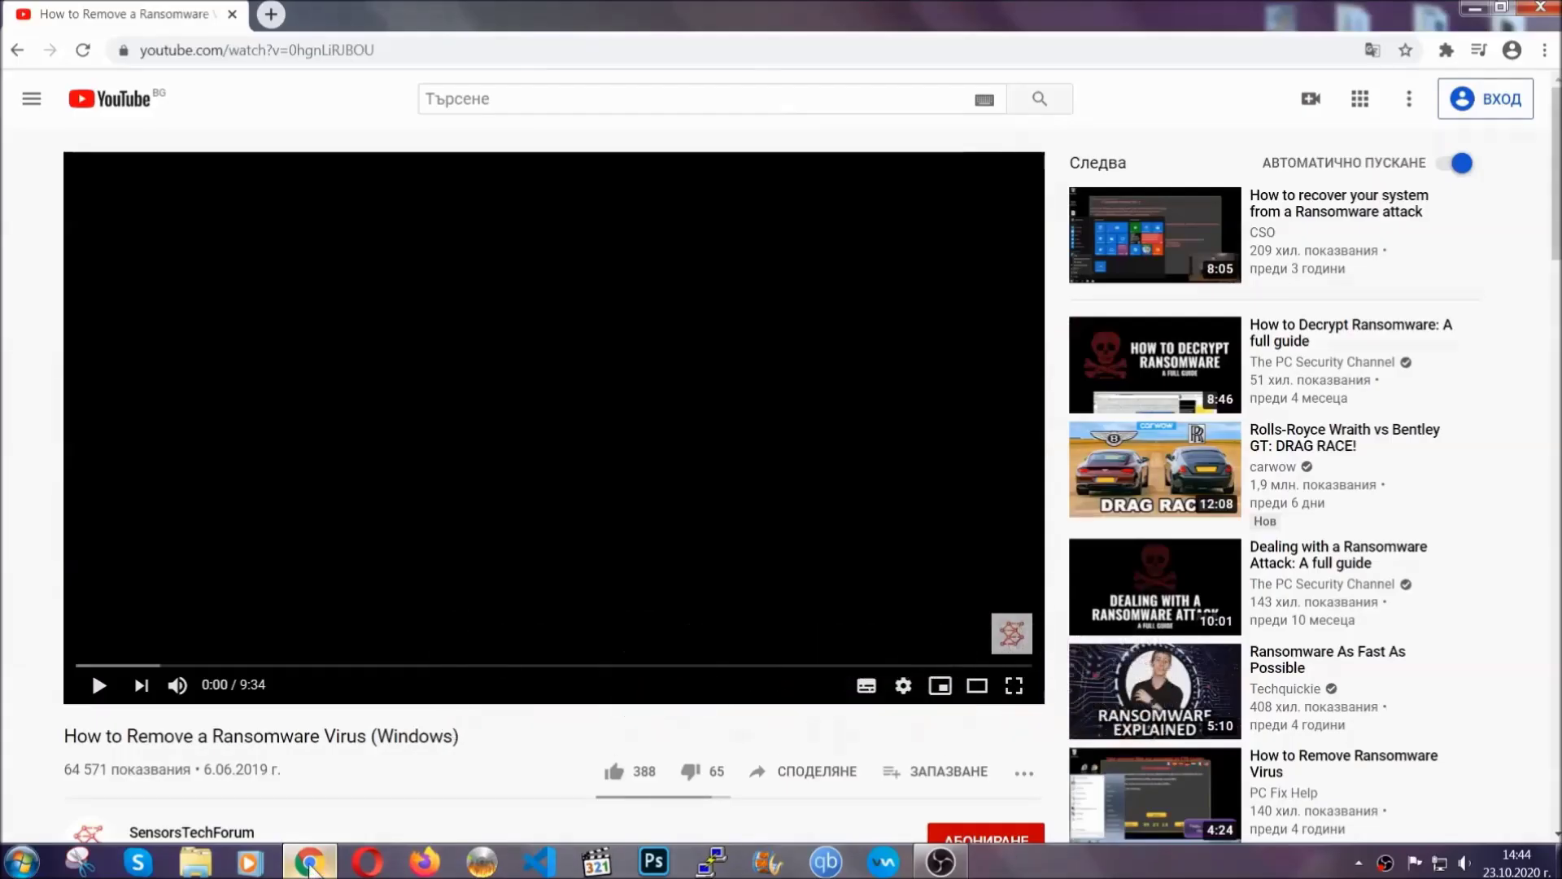
scroll(284, 667, down, 3)
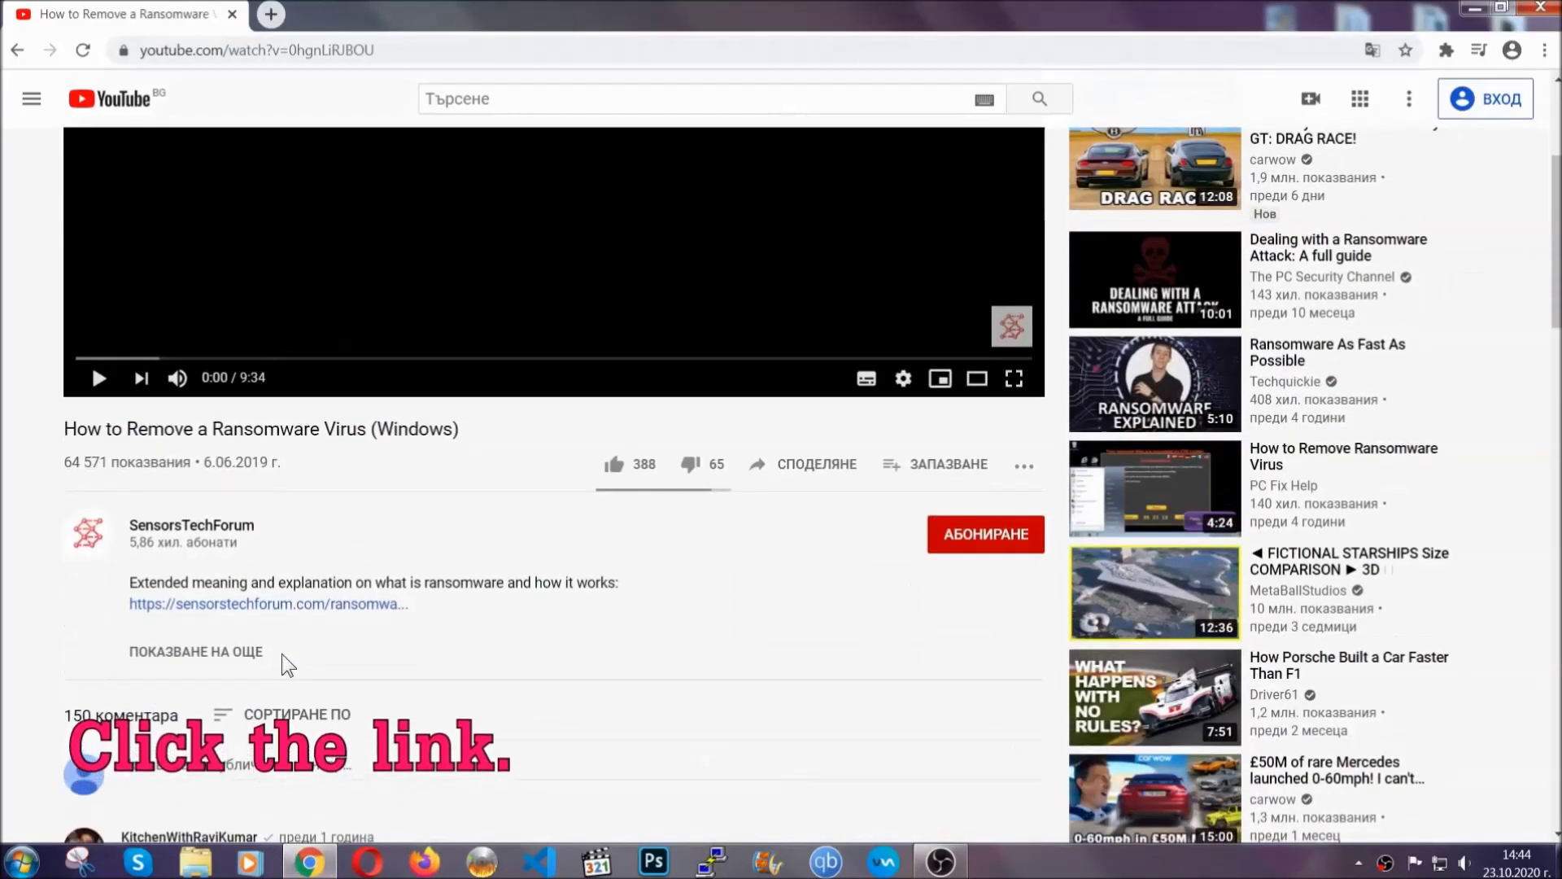
click(313, 618)
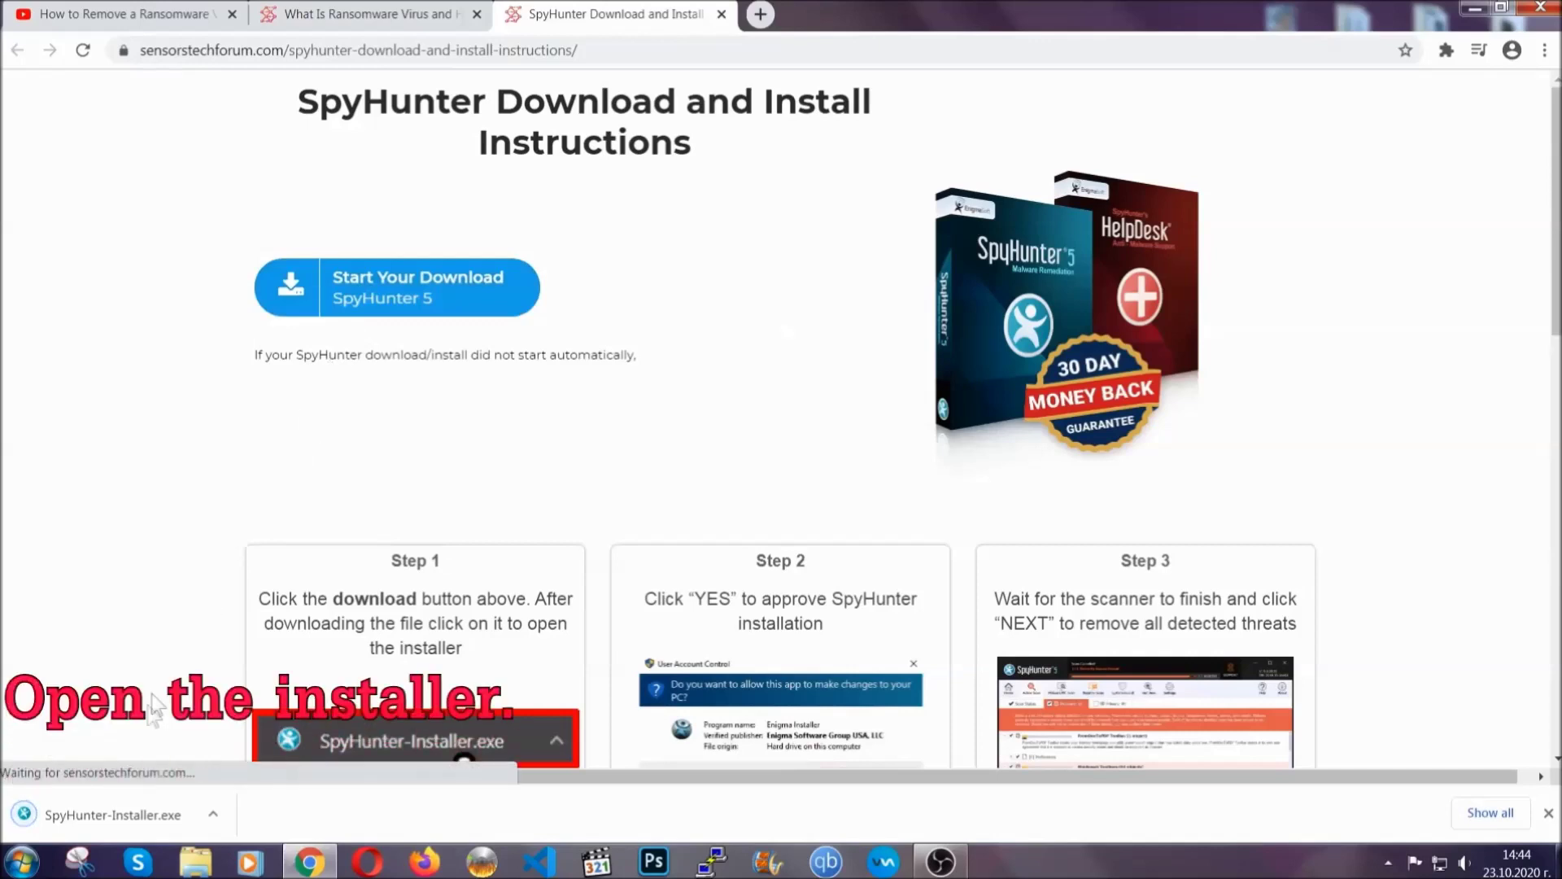
- Run SpyHunter-Installer.exe in English, accept the EULA, install SpyHunter 5 and close setup
click(111, 812)
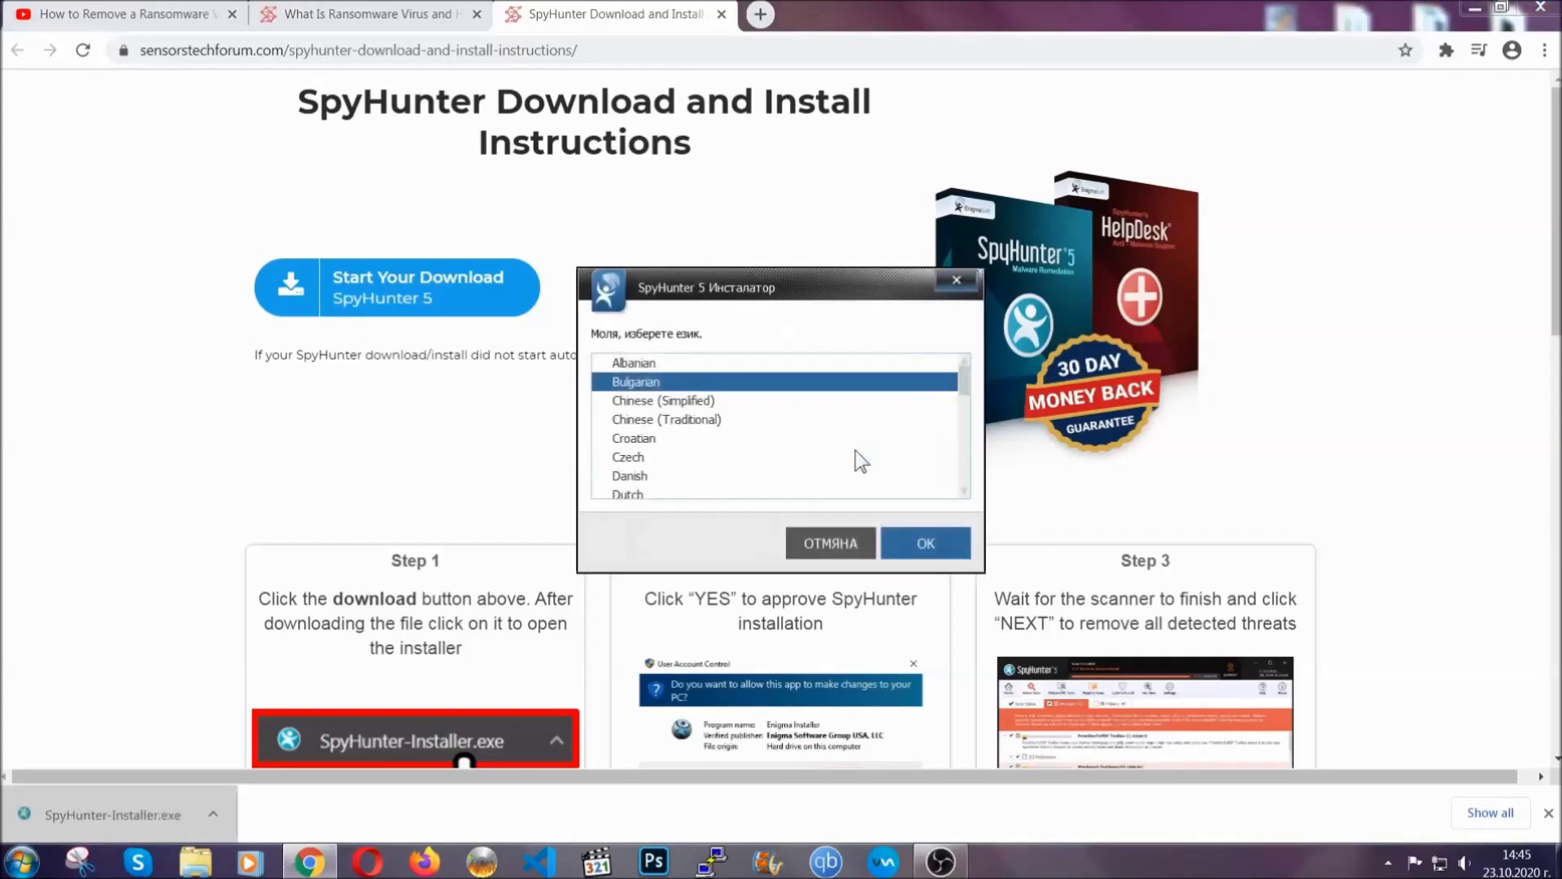
scroll(812, 452, down, 2)
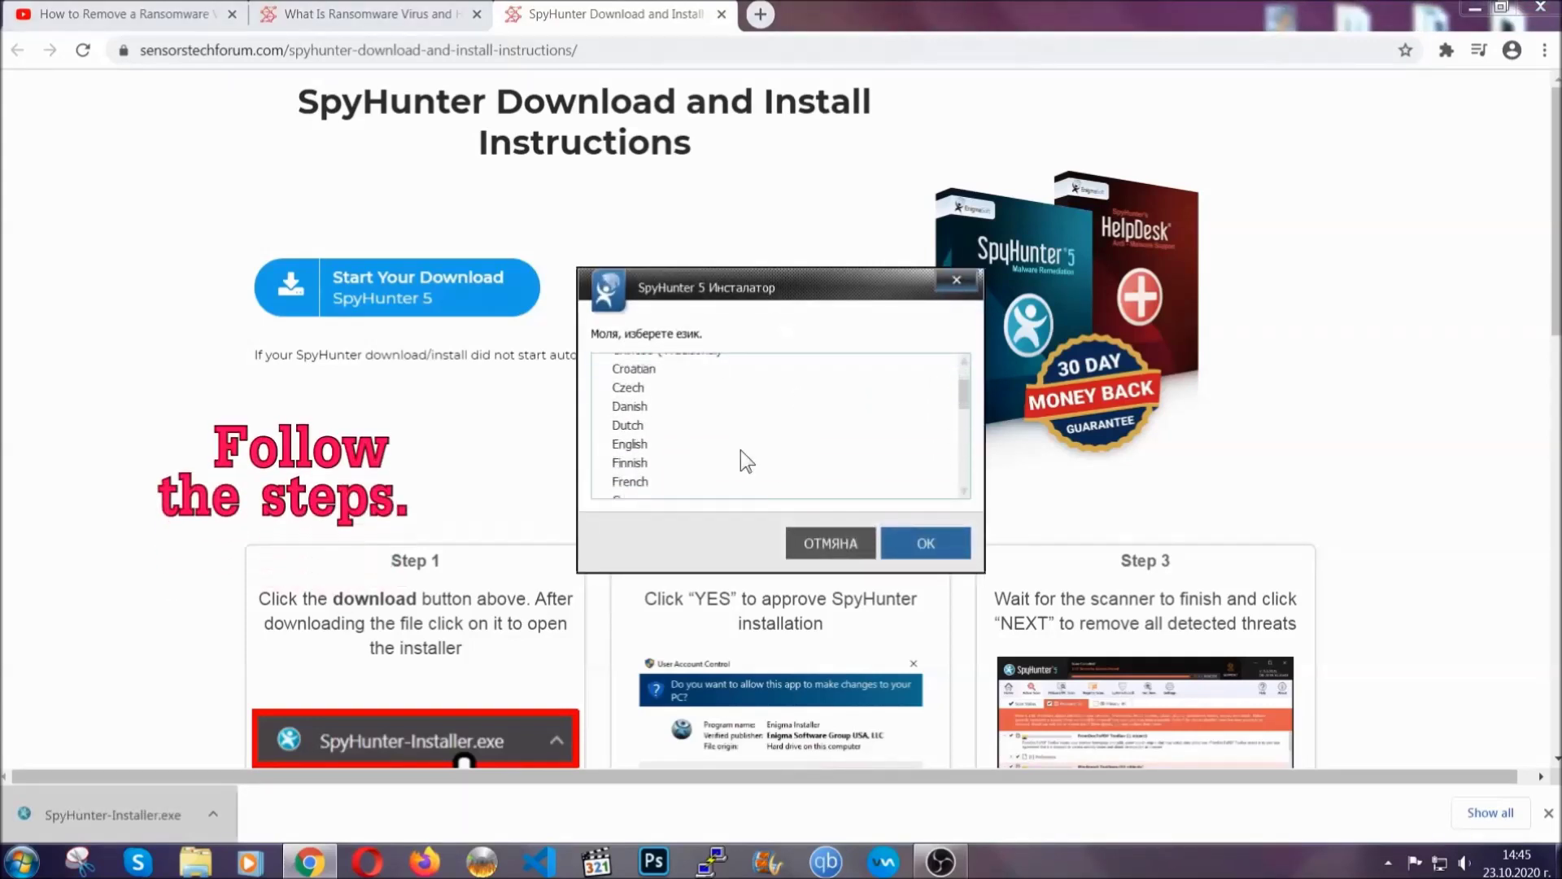
click(737, 445)
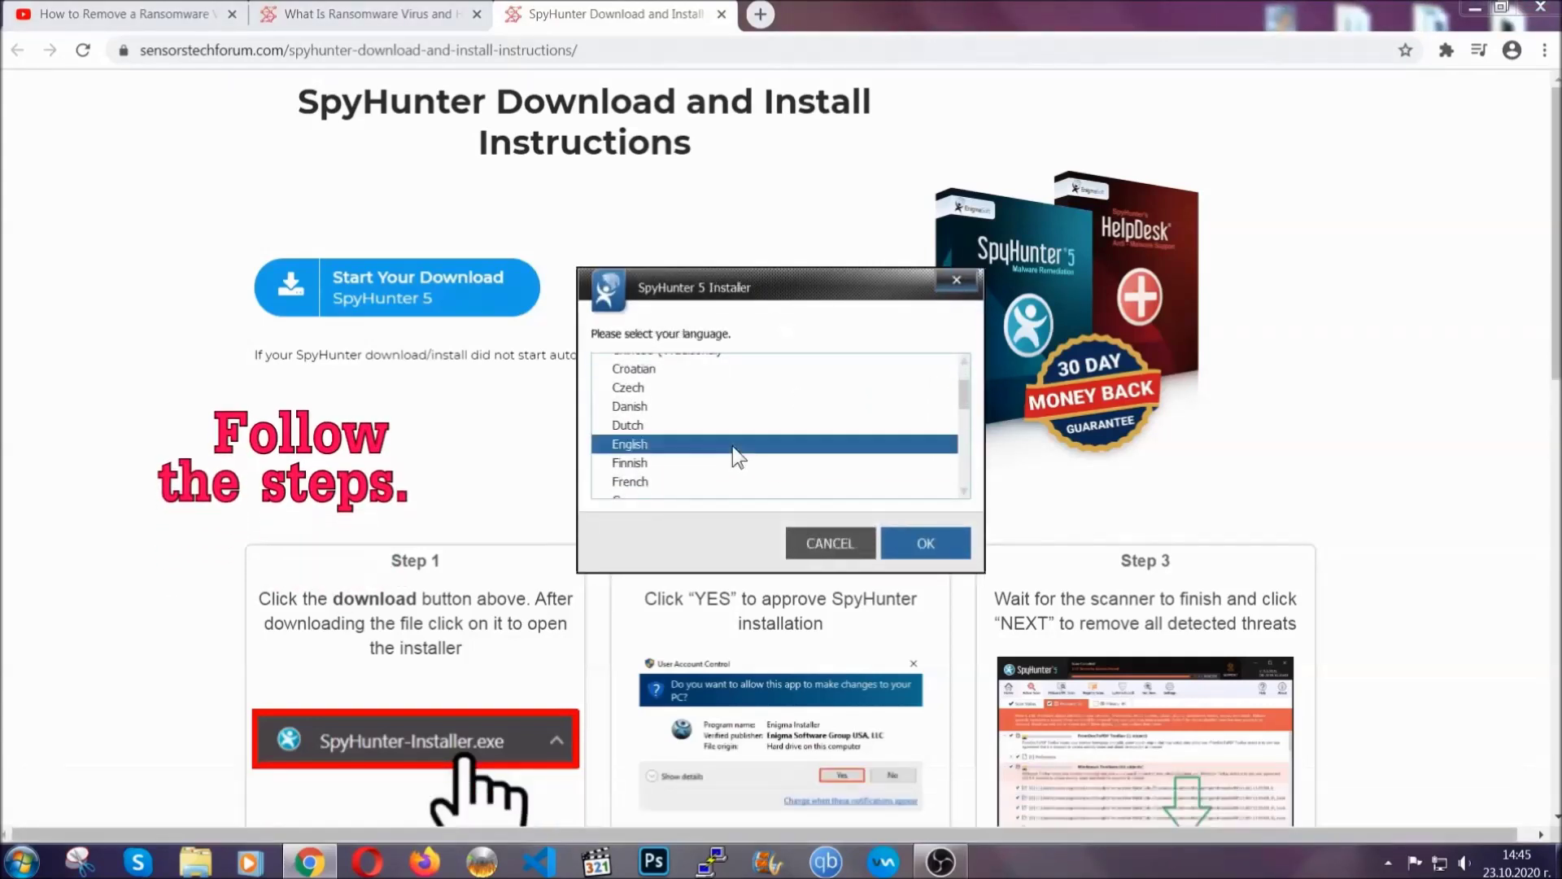
click(919, 541)
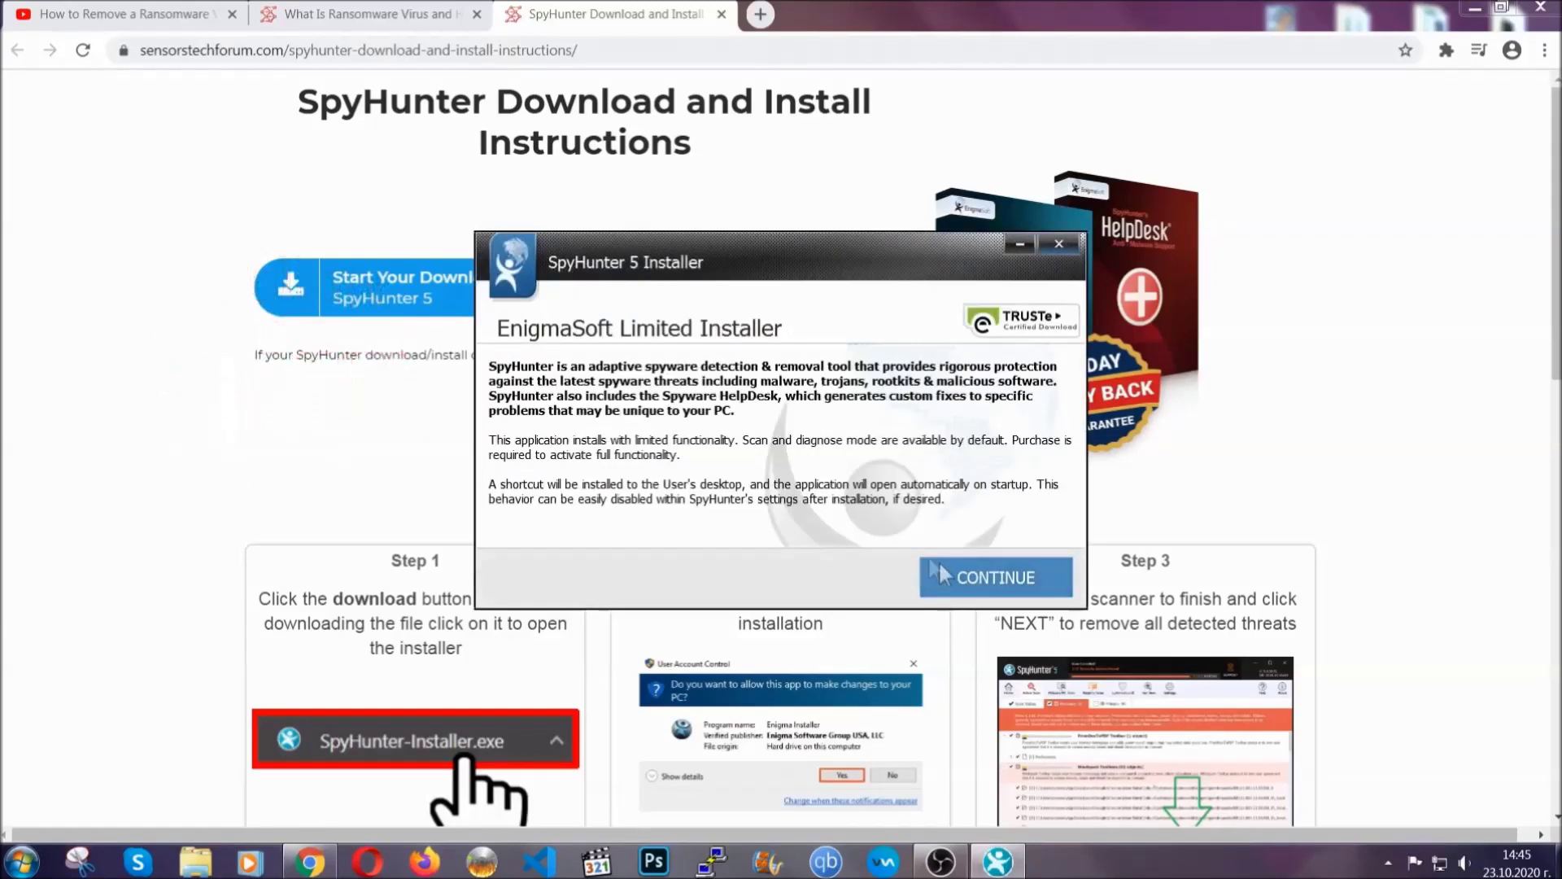
click(943, 575)
click(895, 527)
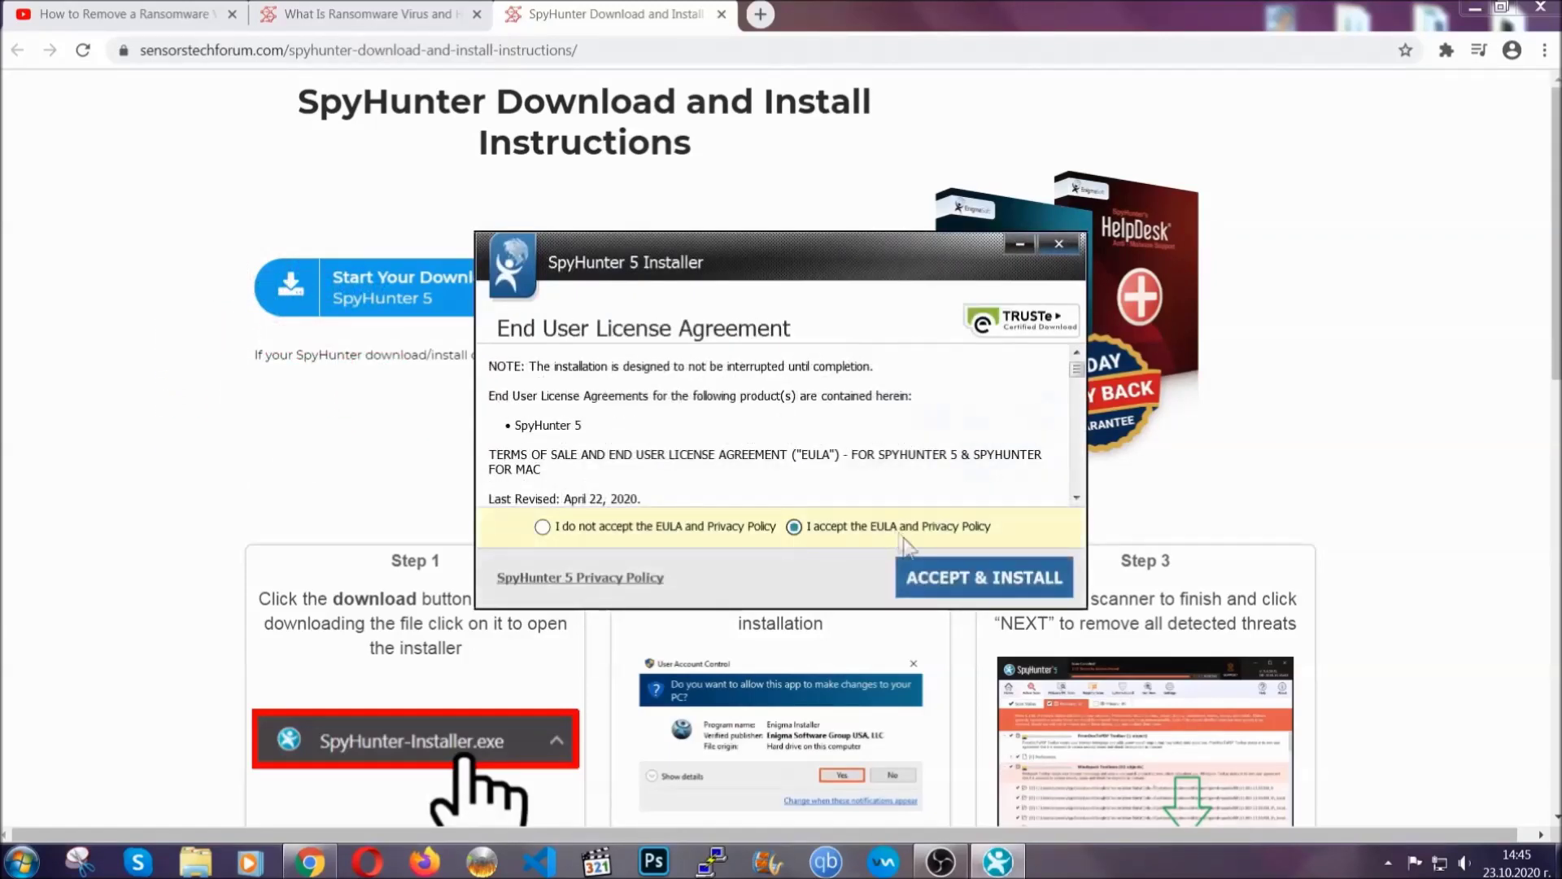
click(932, 577)
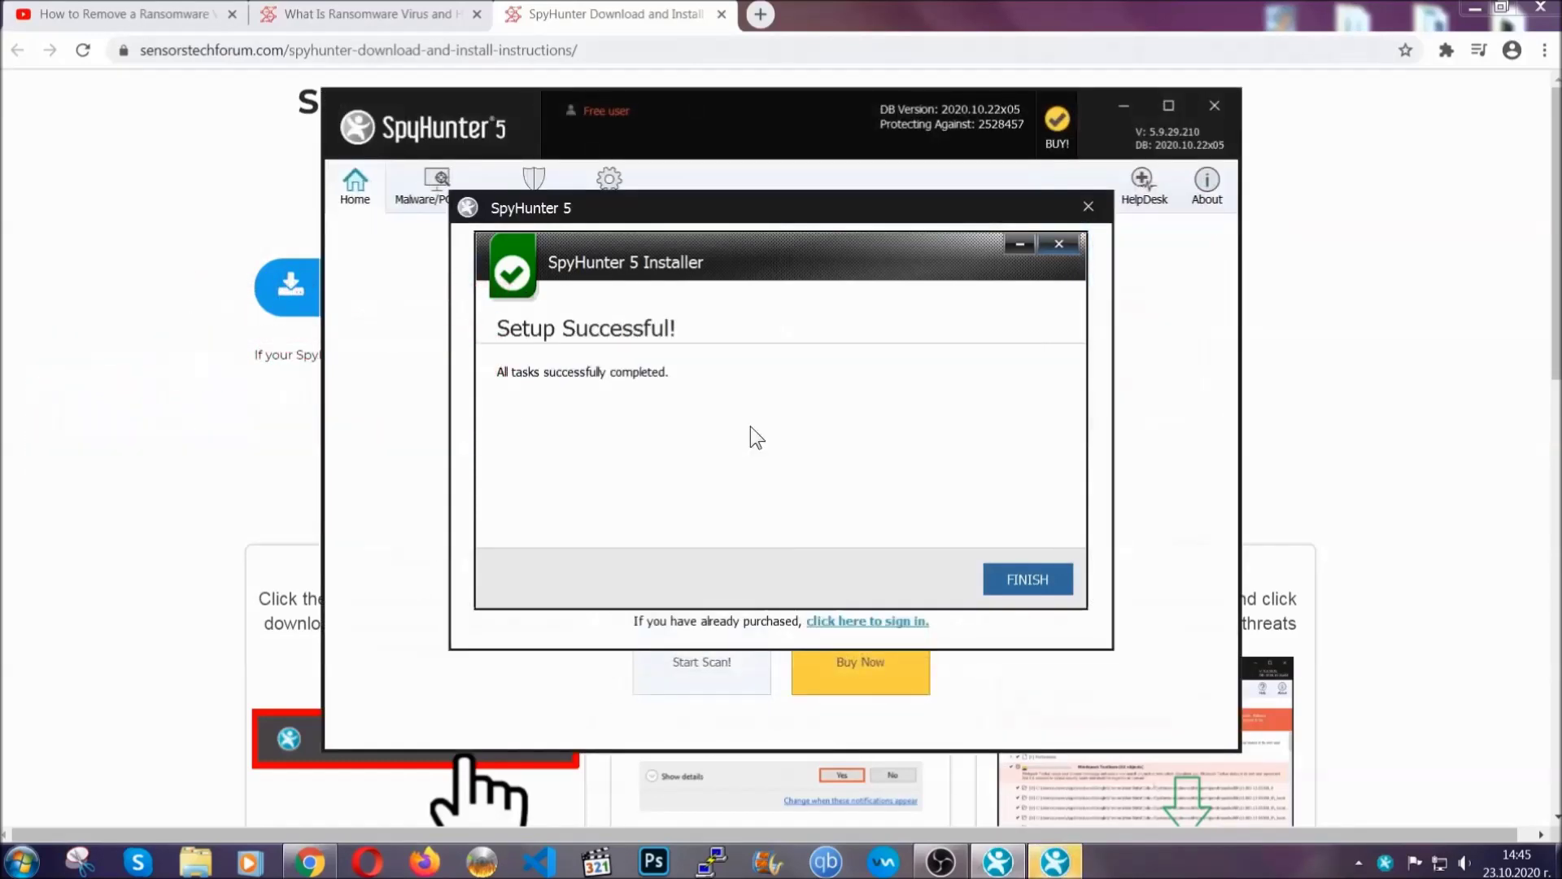
click(999, 582)
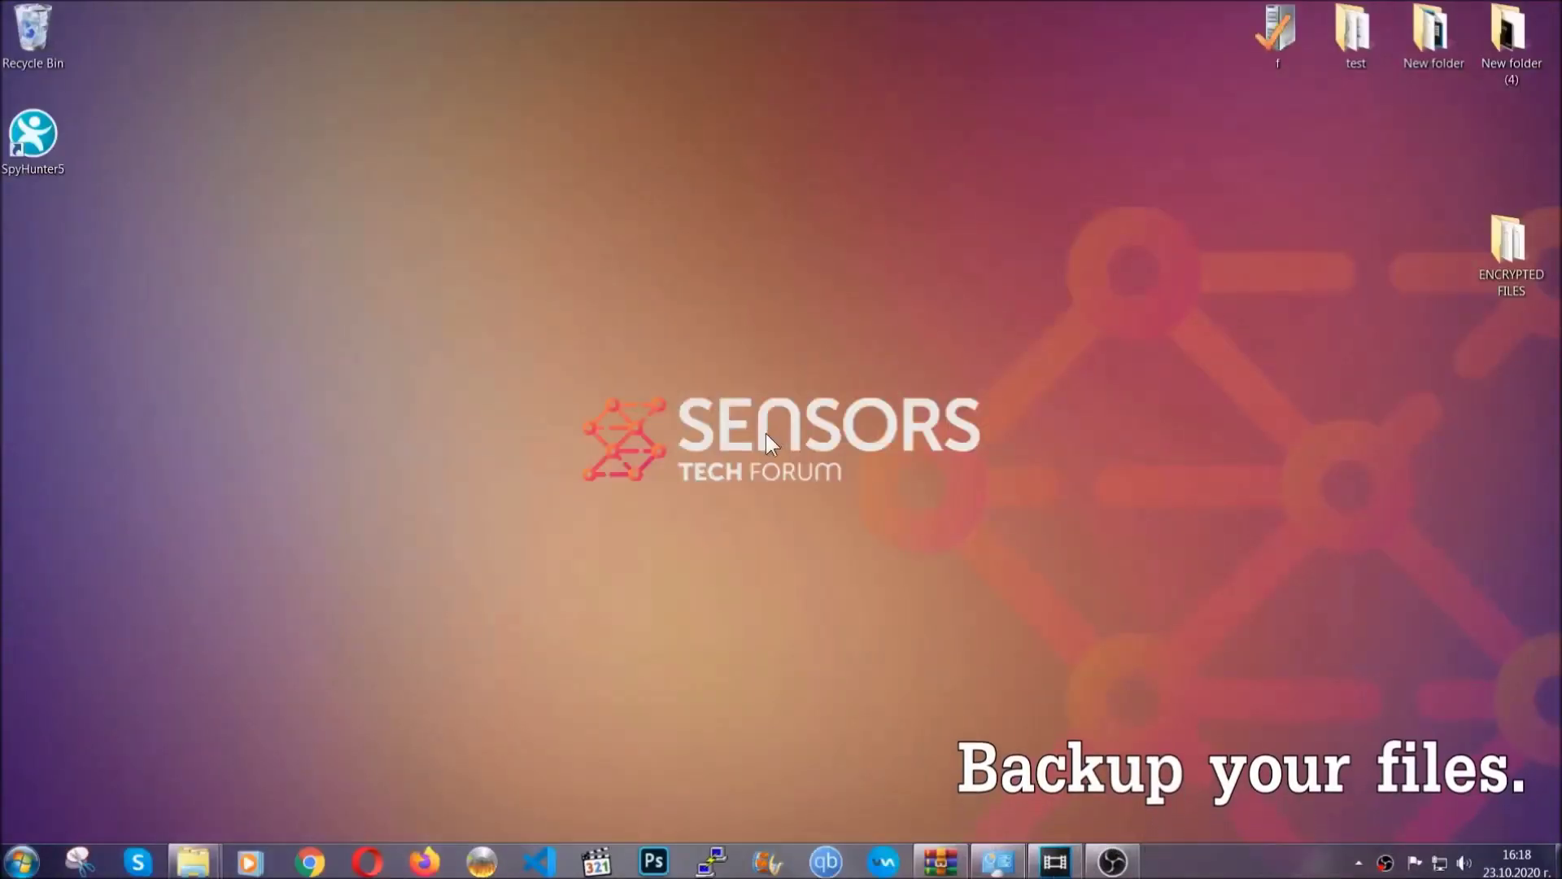
- Copy all six .efji files in the ENCRYPTED FILES folder
double_click(1500, 250)
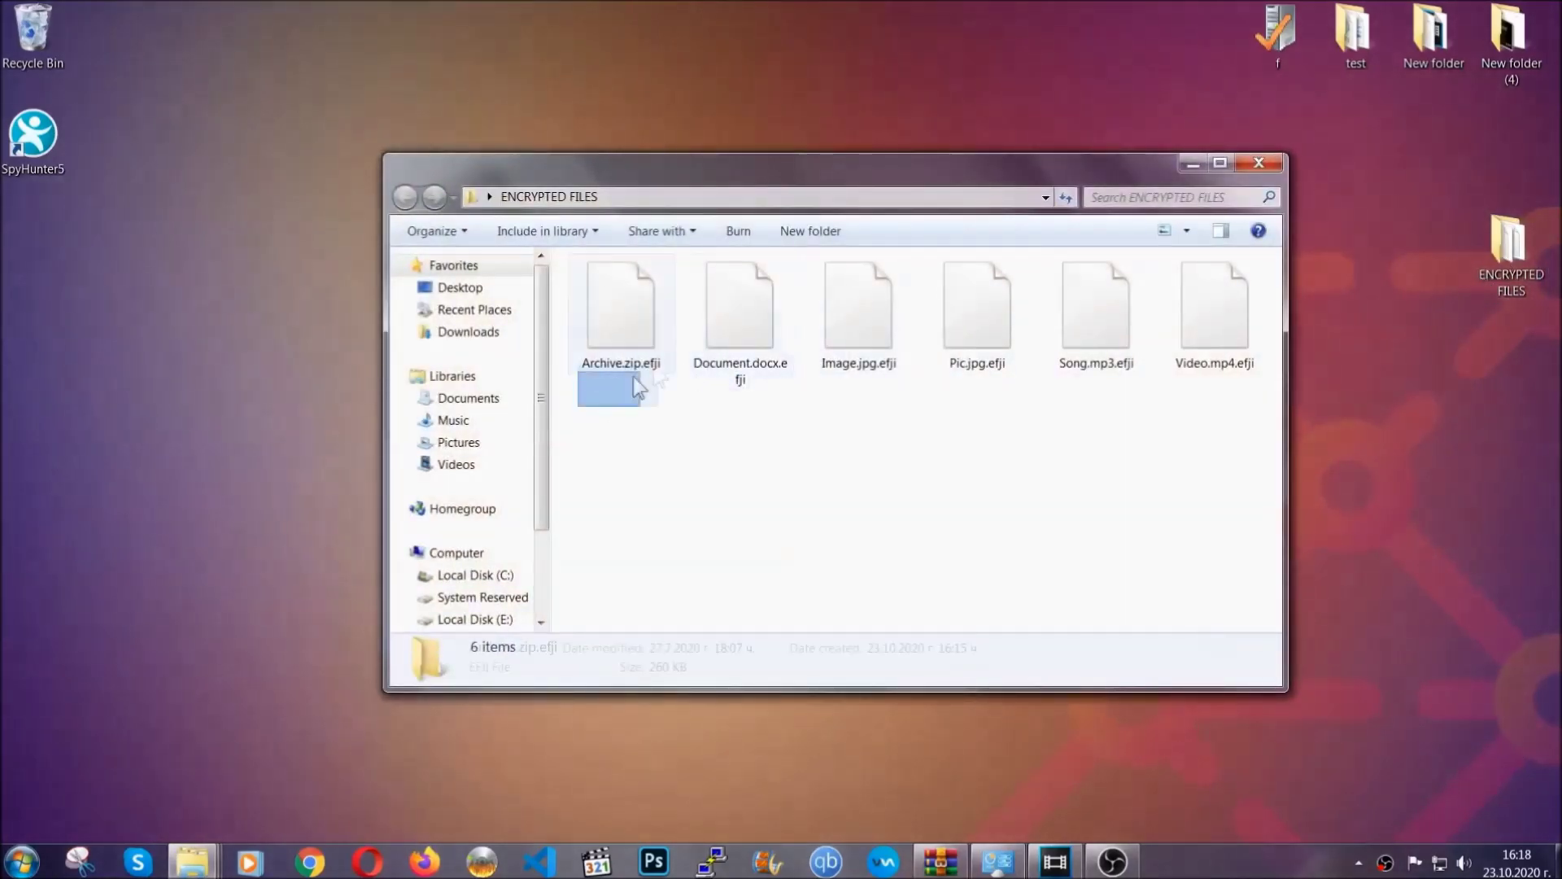
drag(636, 379, 1222, 290)
right_click(1222, 289)
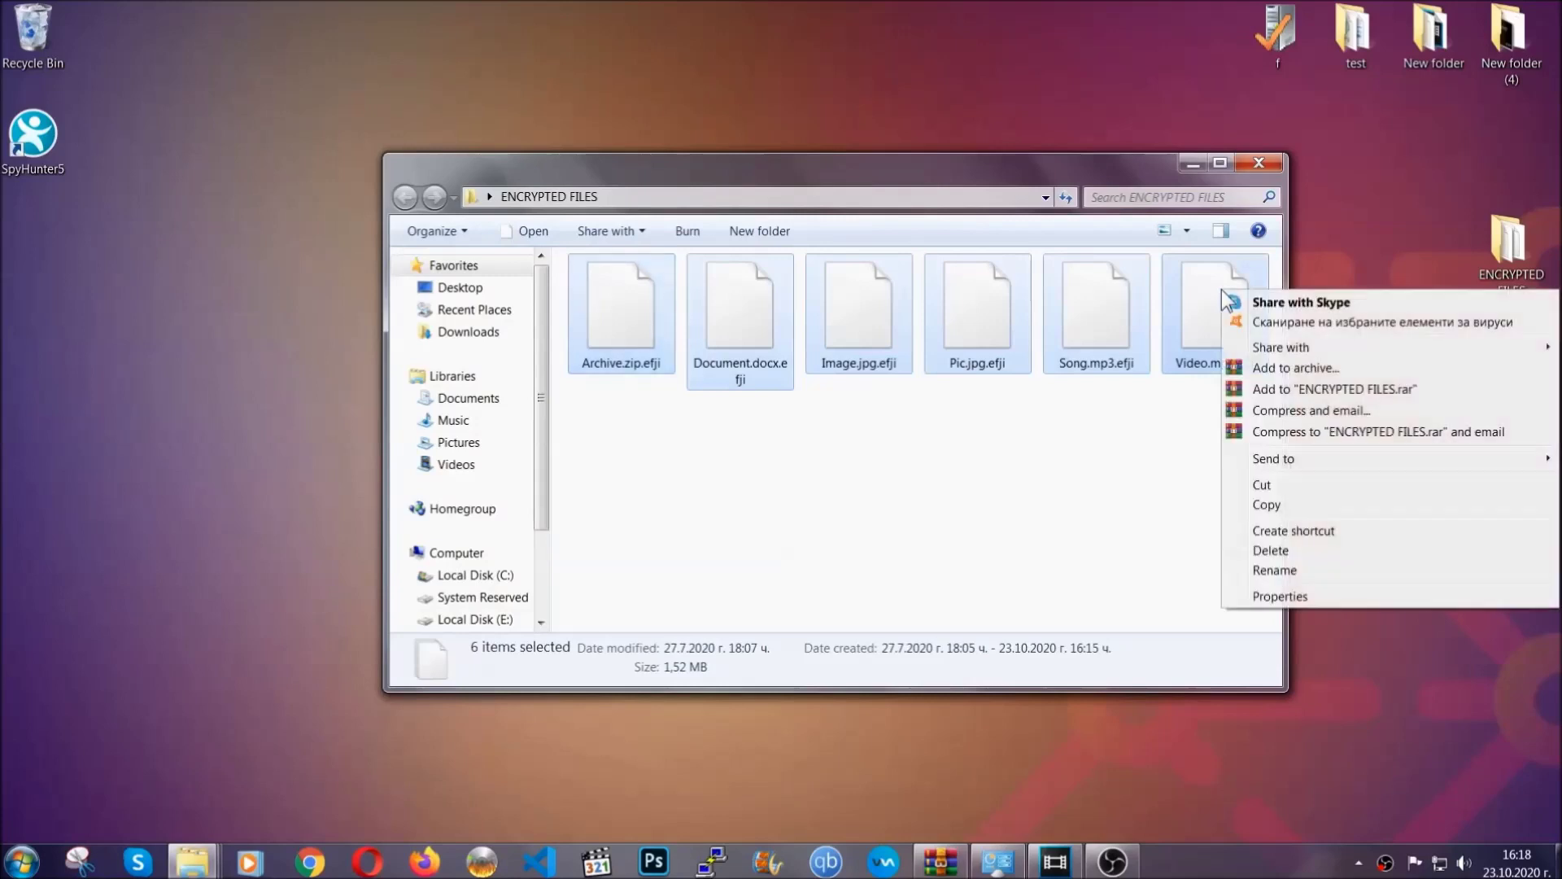
click(1266, 506)
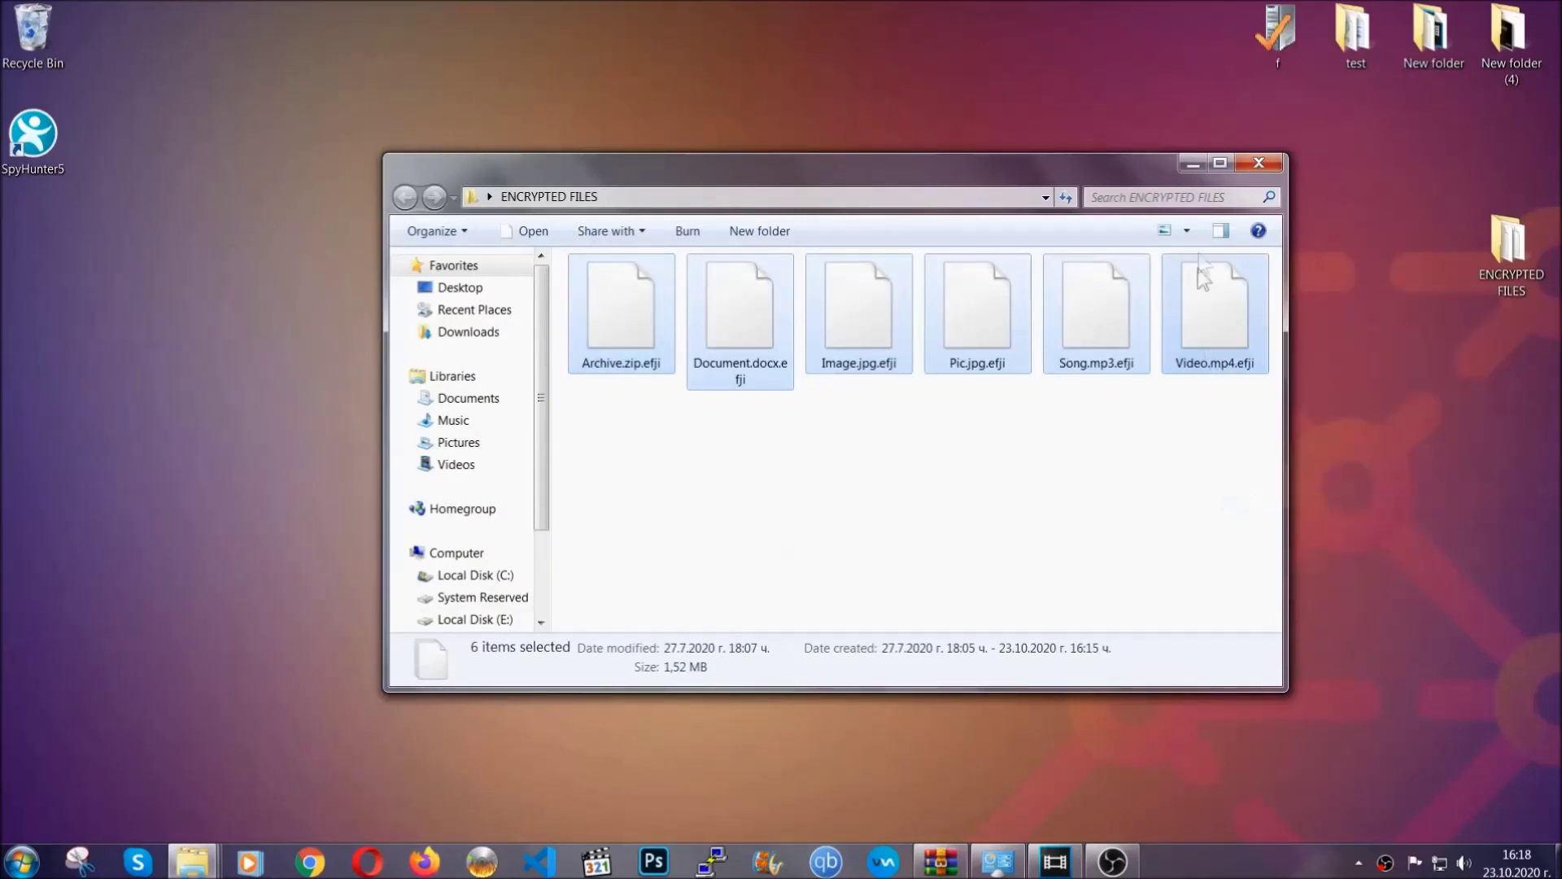
- Paste the six files onto FLASH DRIVE (H:) and close the drive window
click(1191, 164)
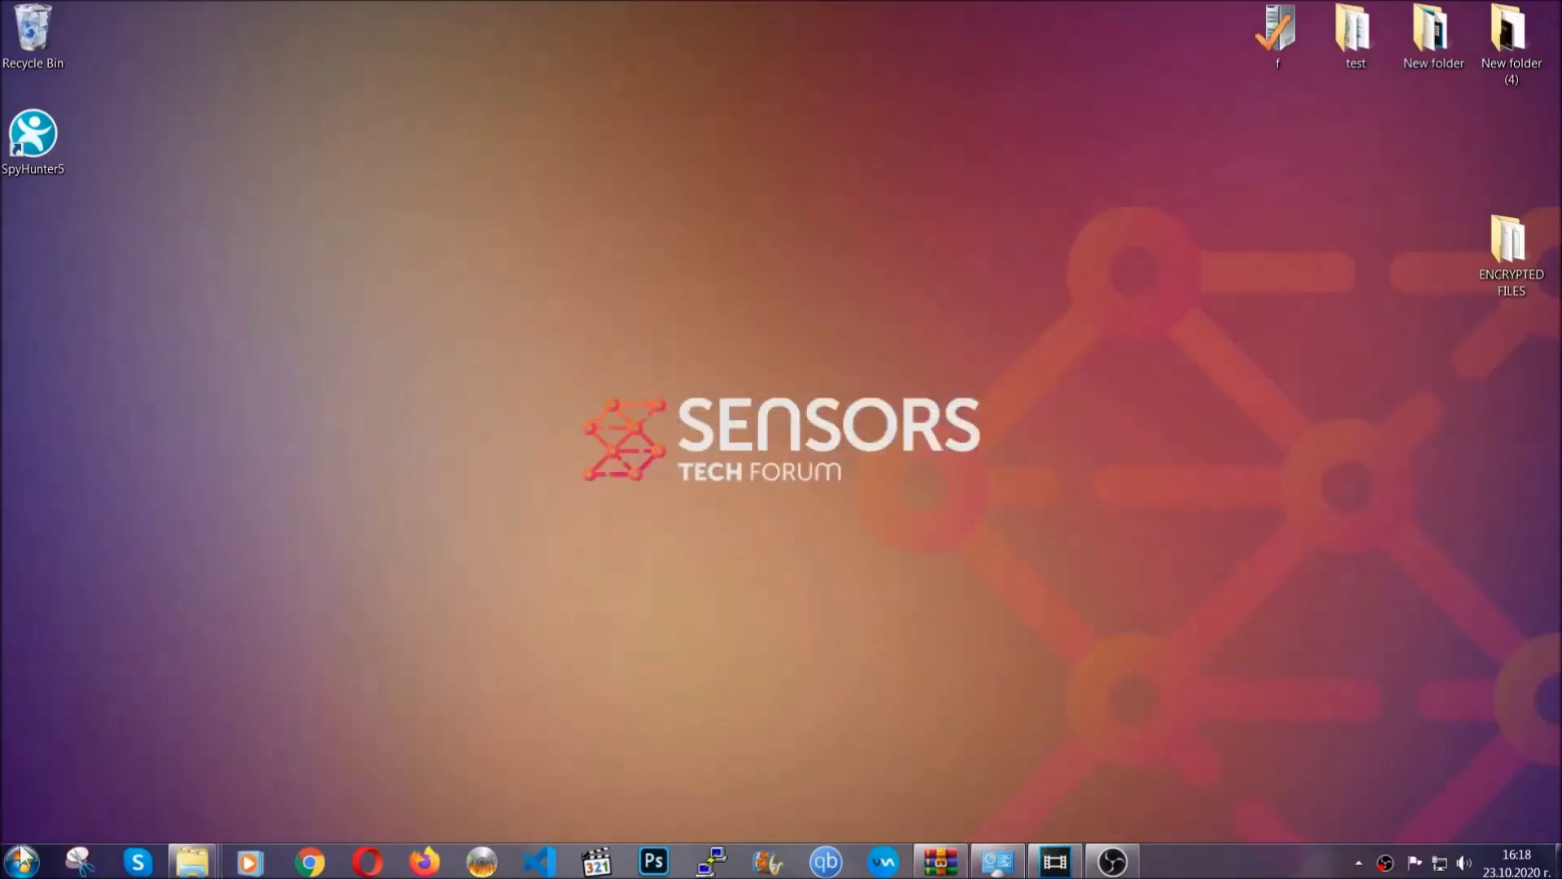
click(21, 860)
click(295, 608)
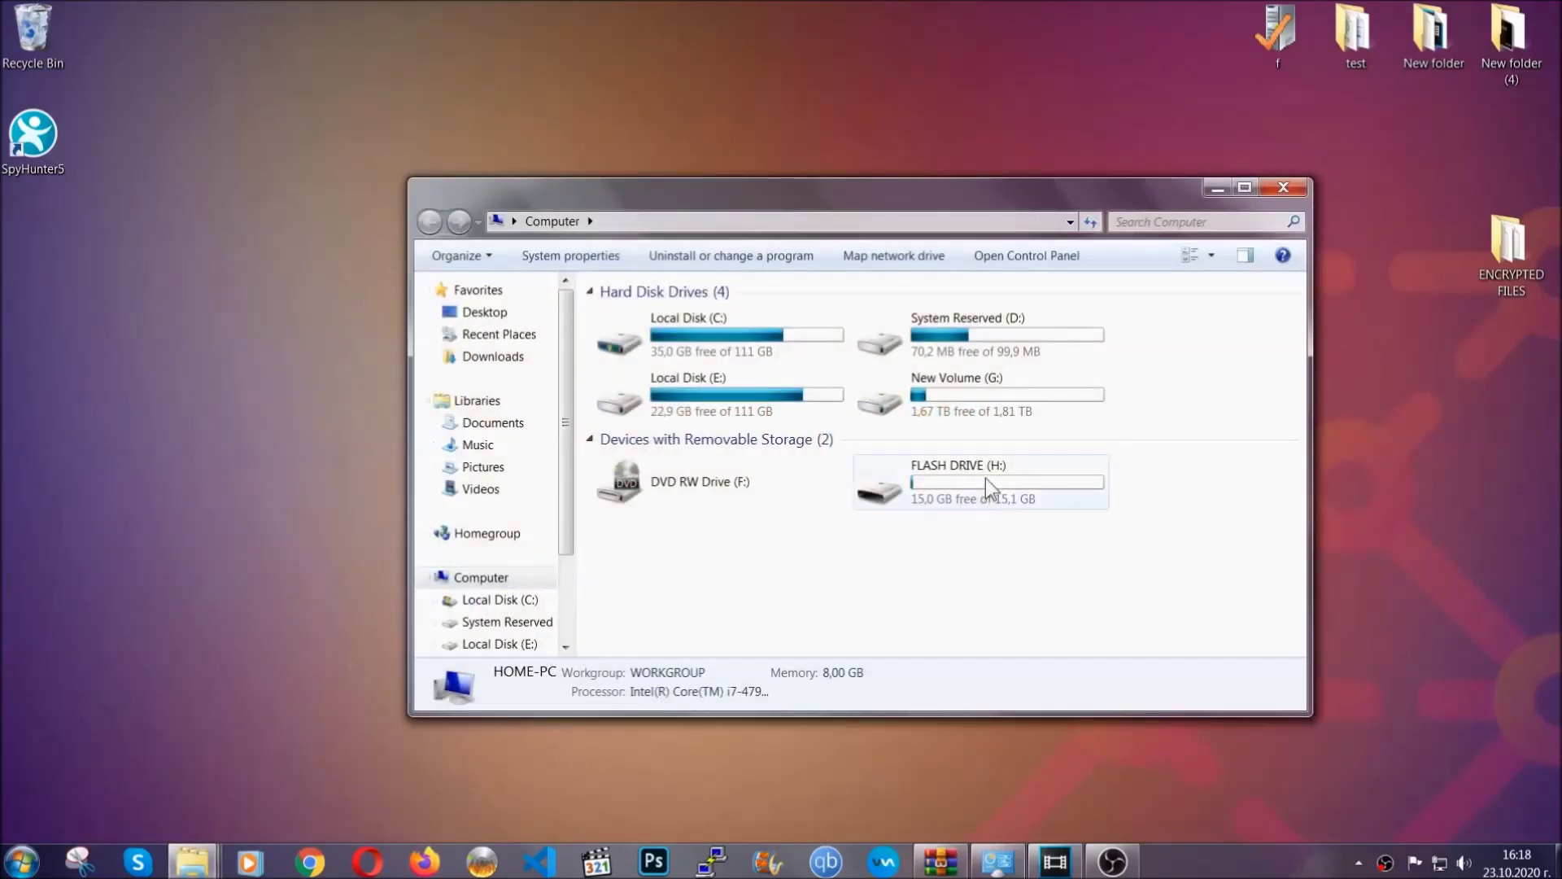
double_click(985, 476)
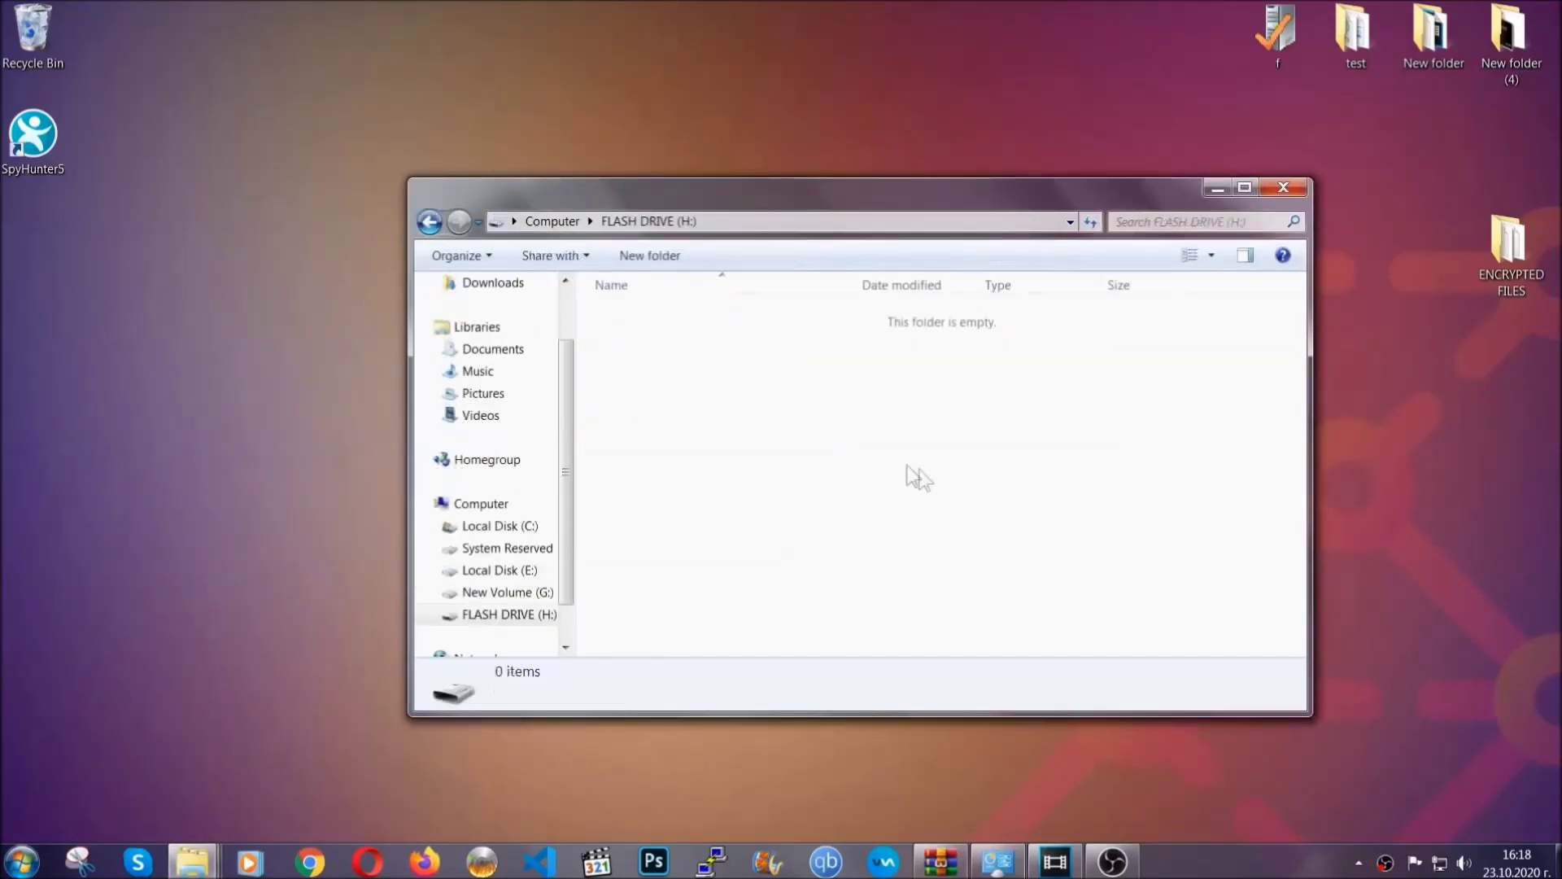
right_click(673, 363)
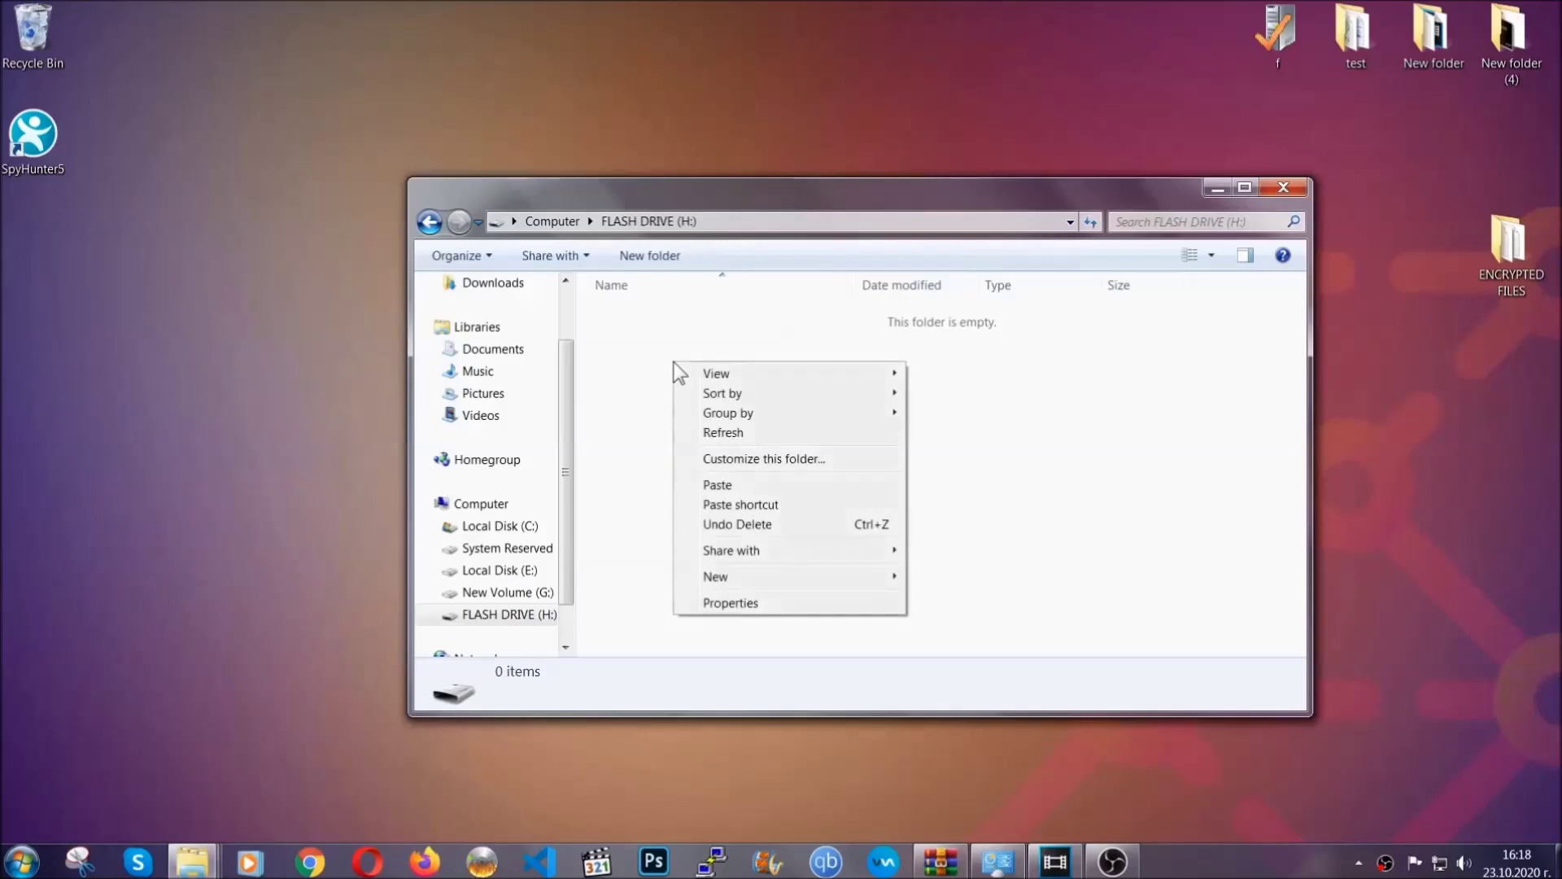
click(711, 486)
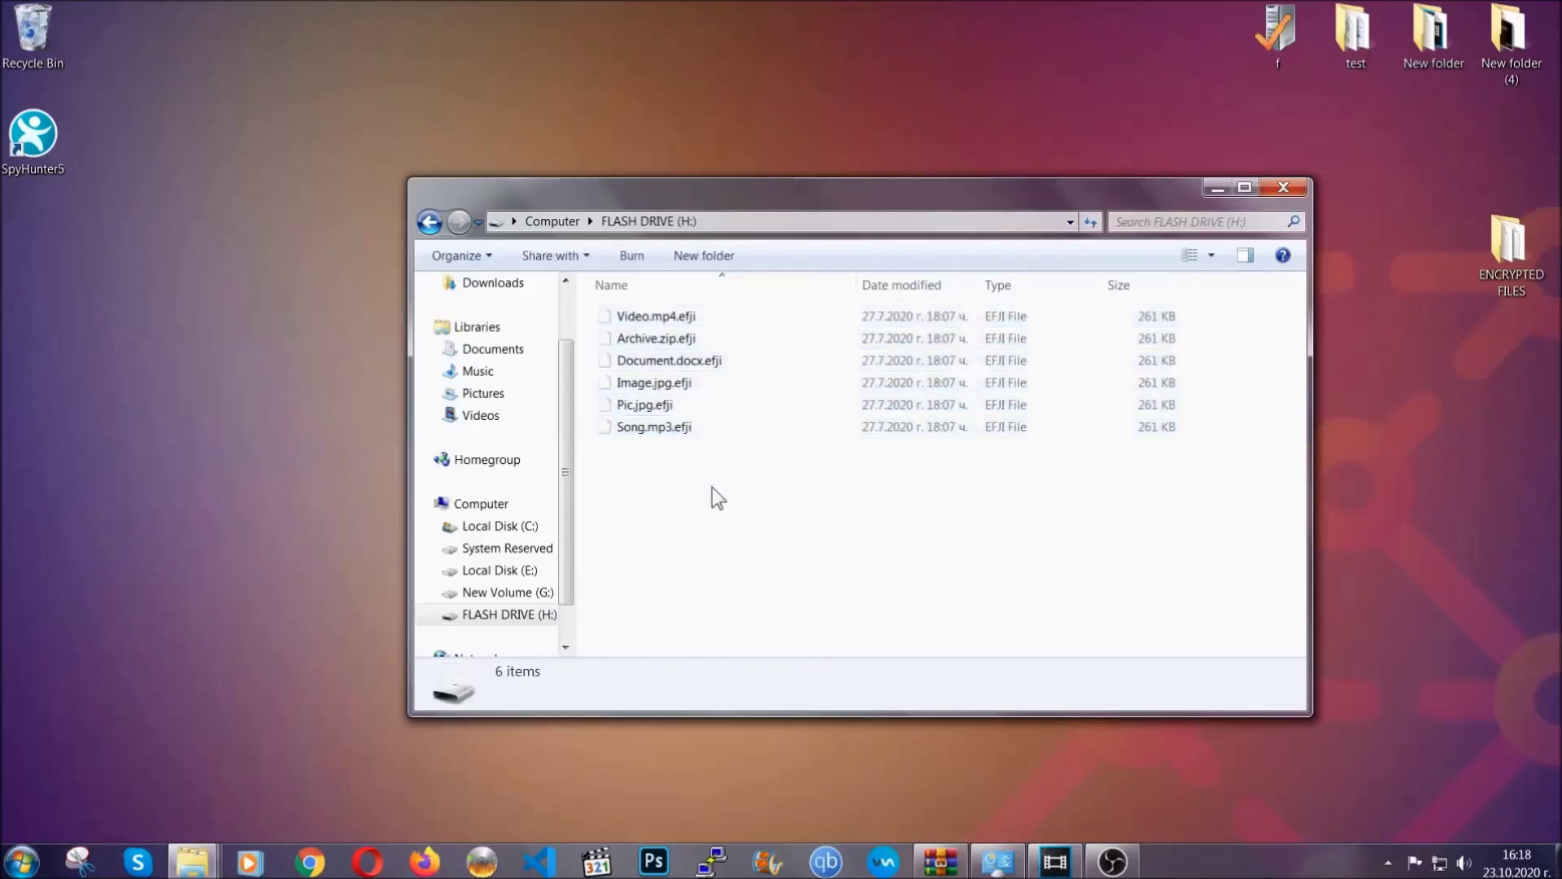
click(1284, 189)
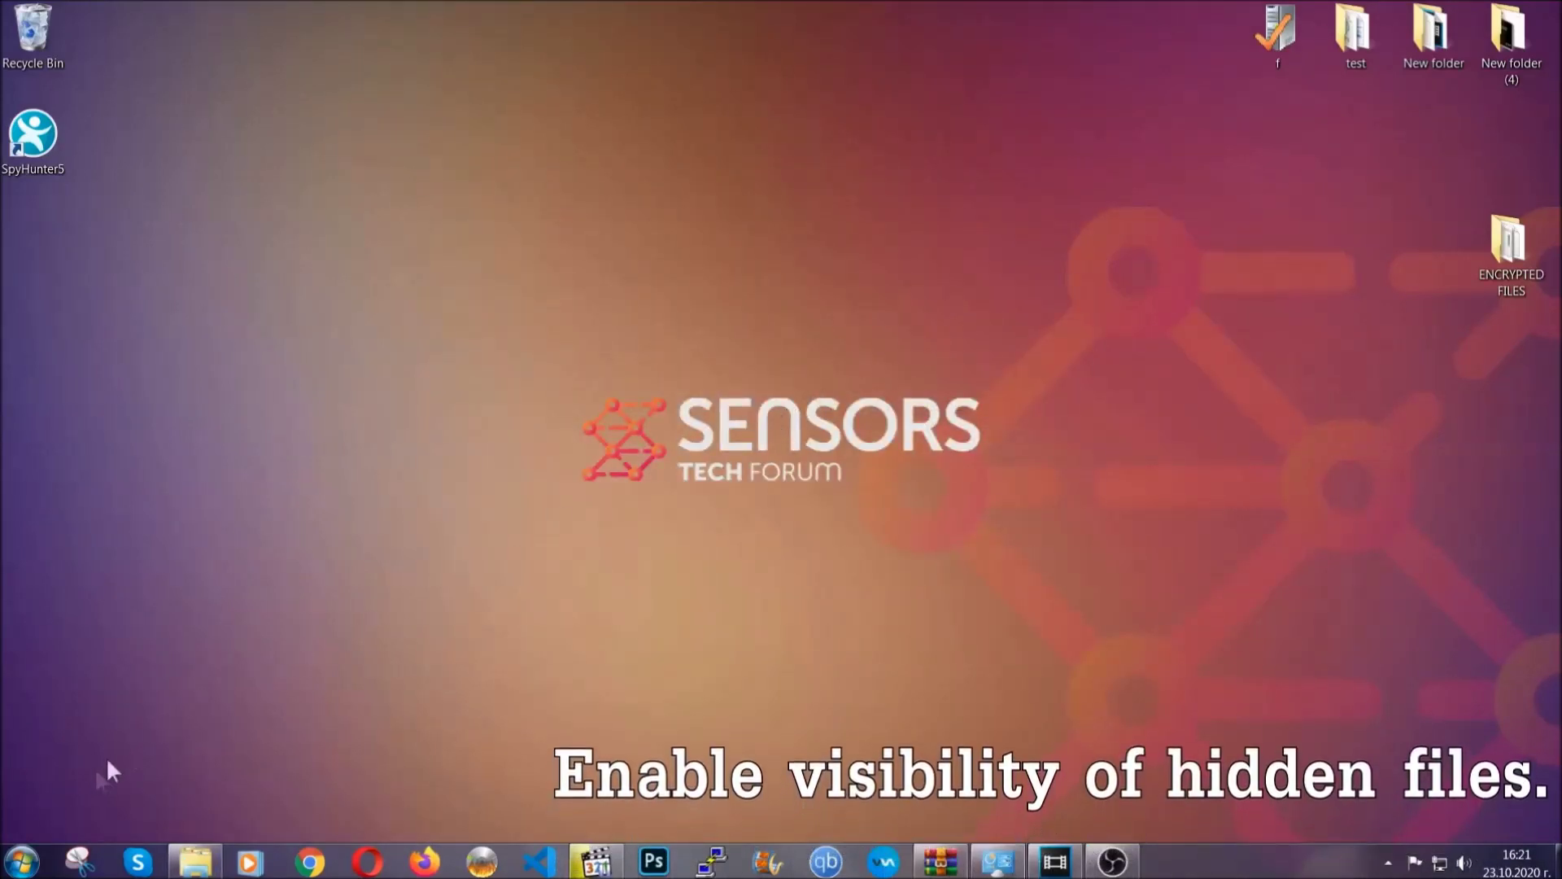
- Find 'show hidden files and folders' in Start search and apply 'Show hidden files, folders, and drives'
click(20, 861)
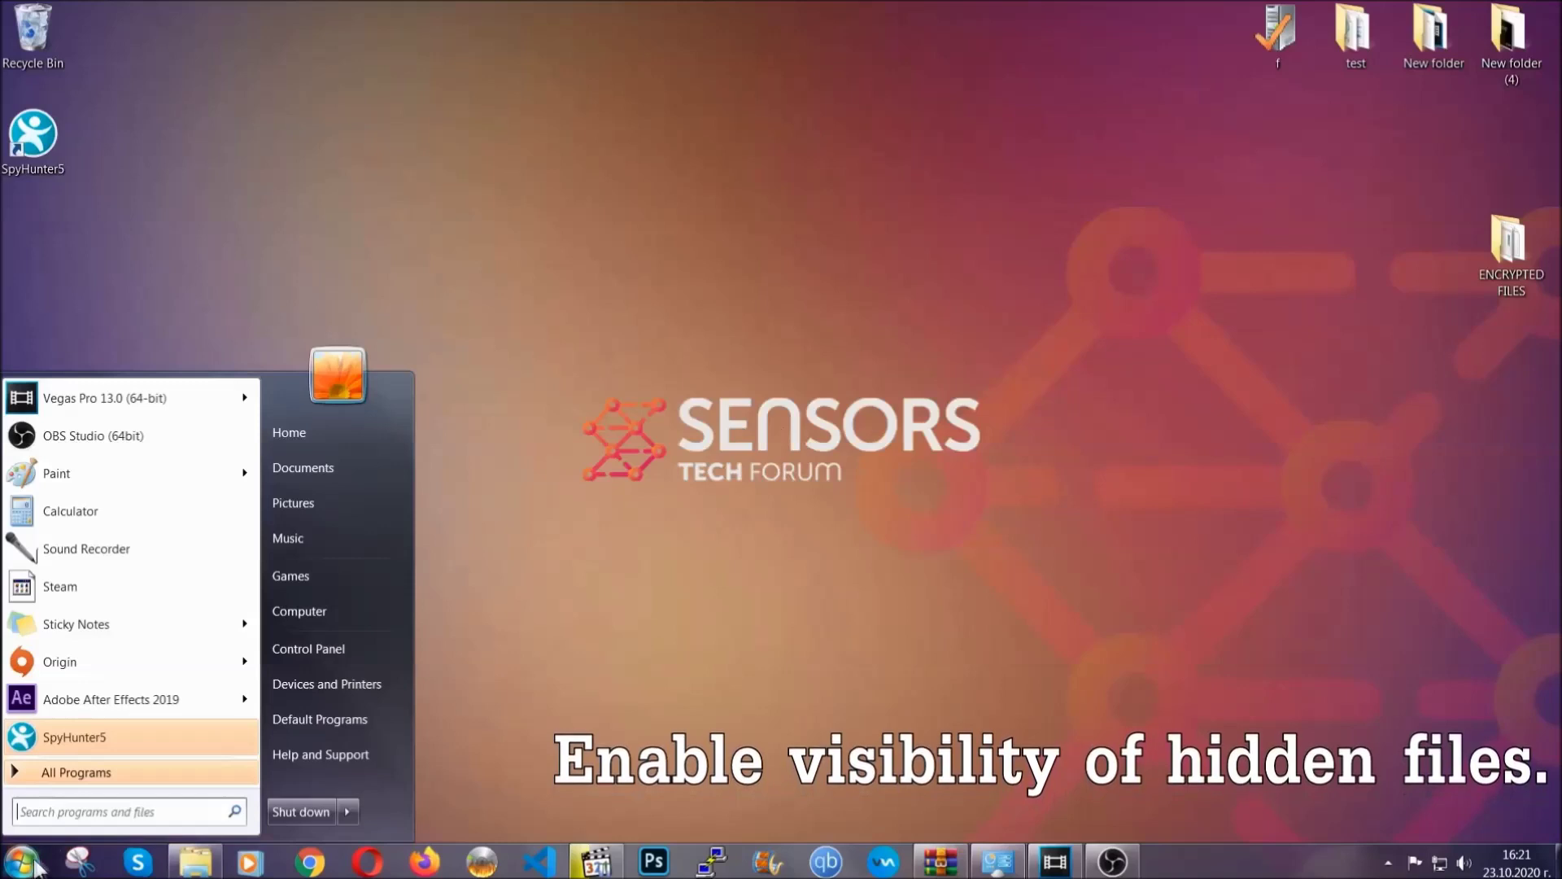
click(66, 811)
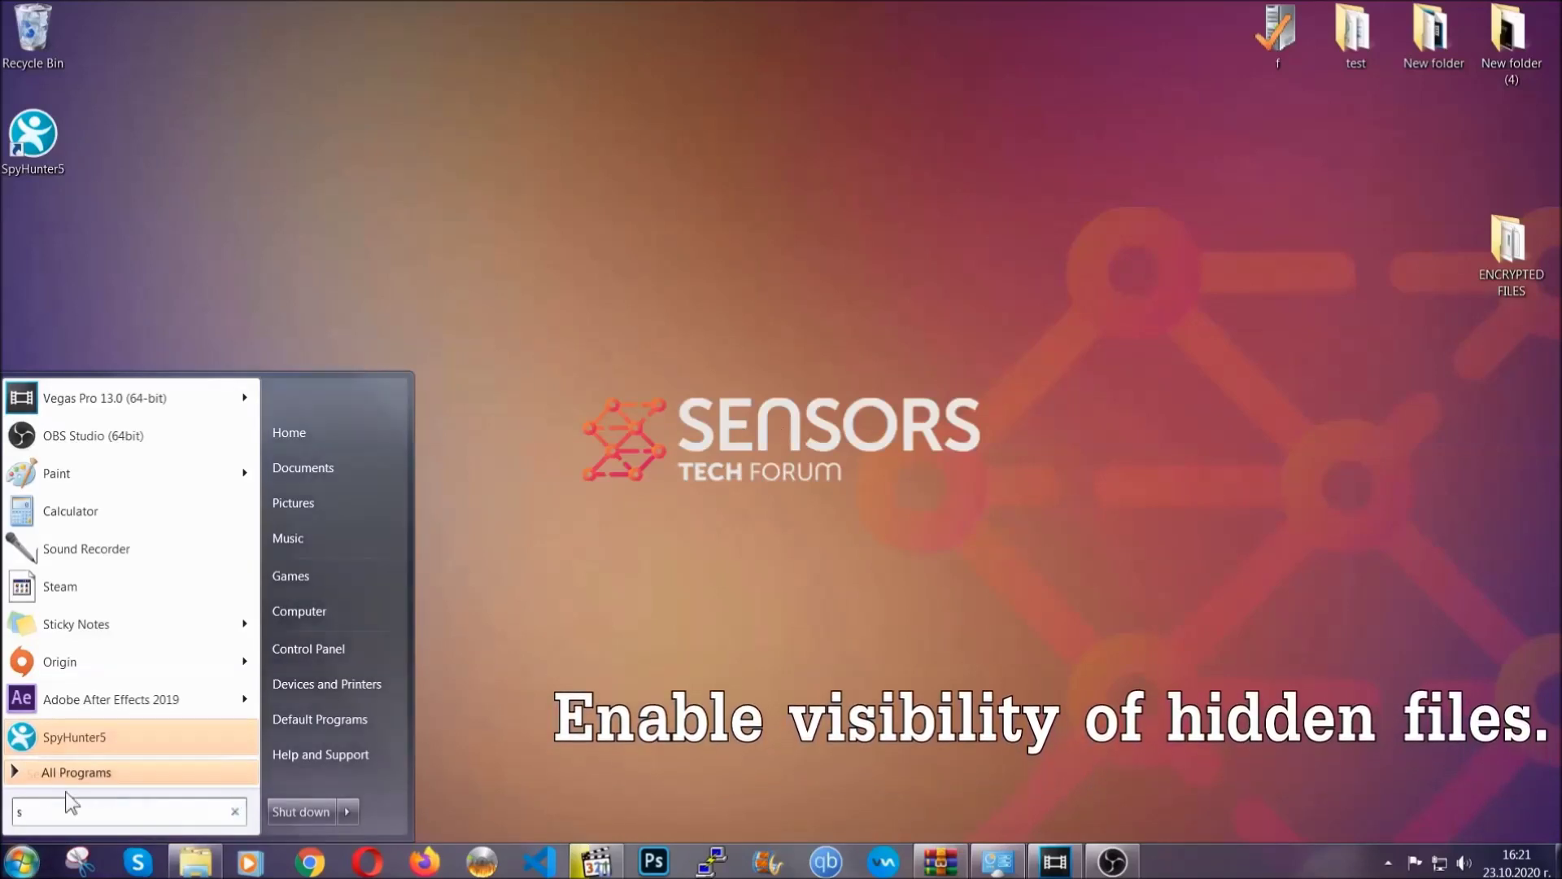
text(showh)
key(BackSpace)
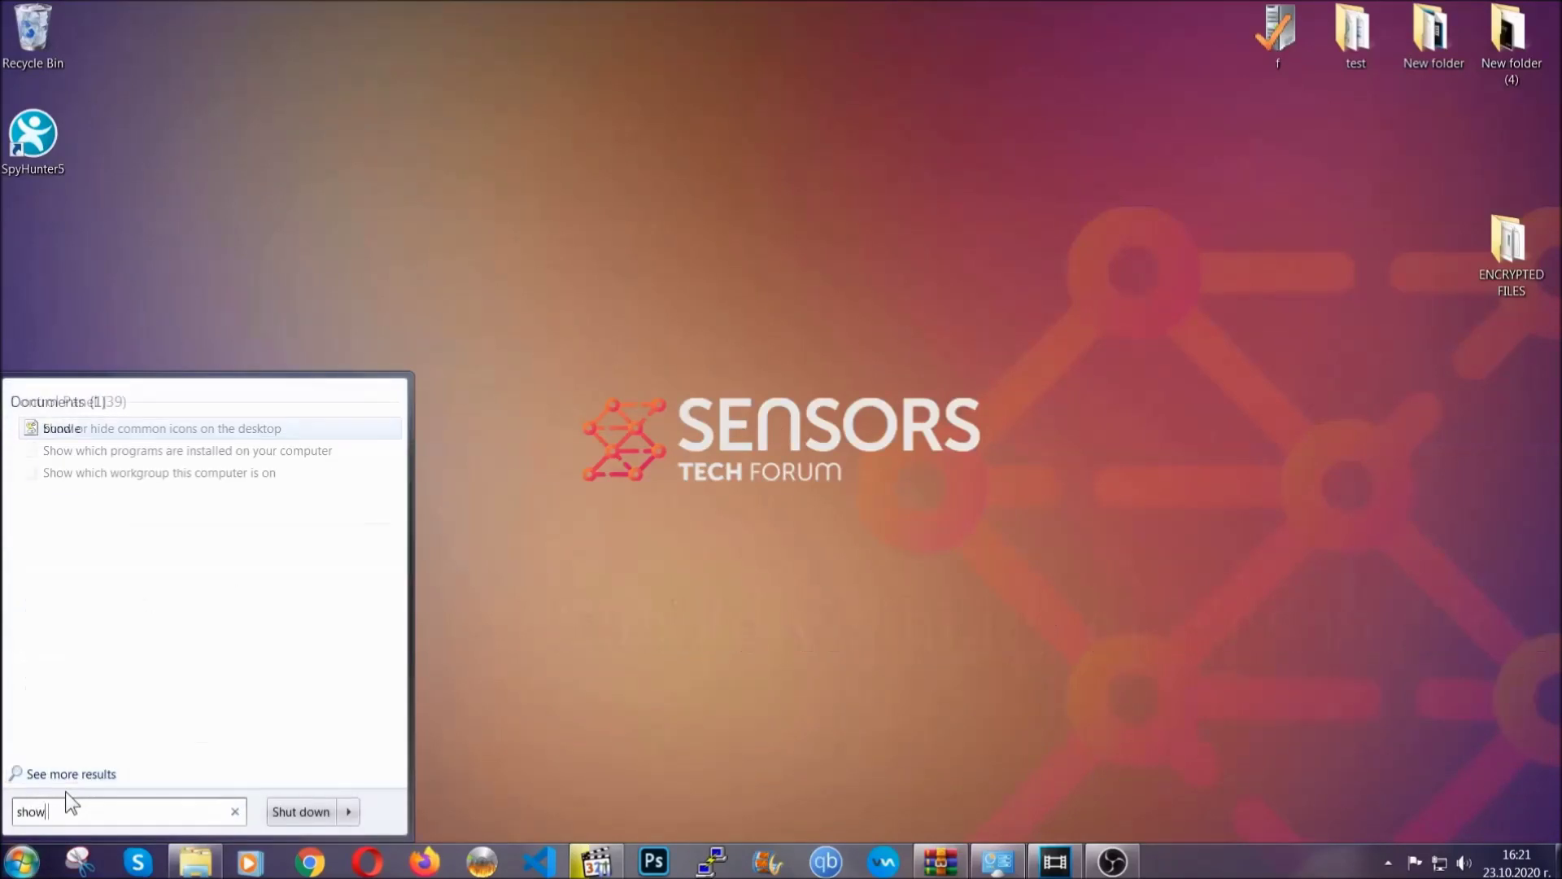
text(hidden files and folders)
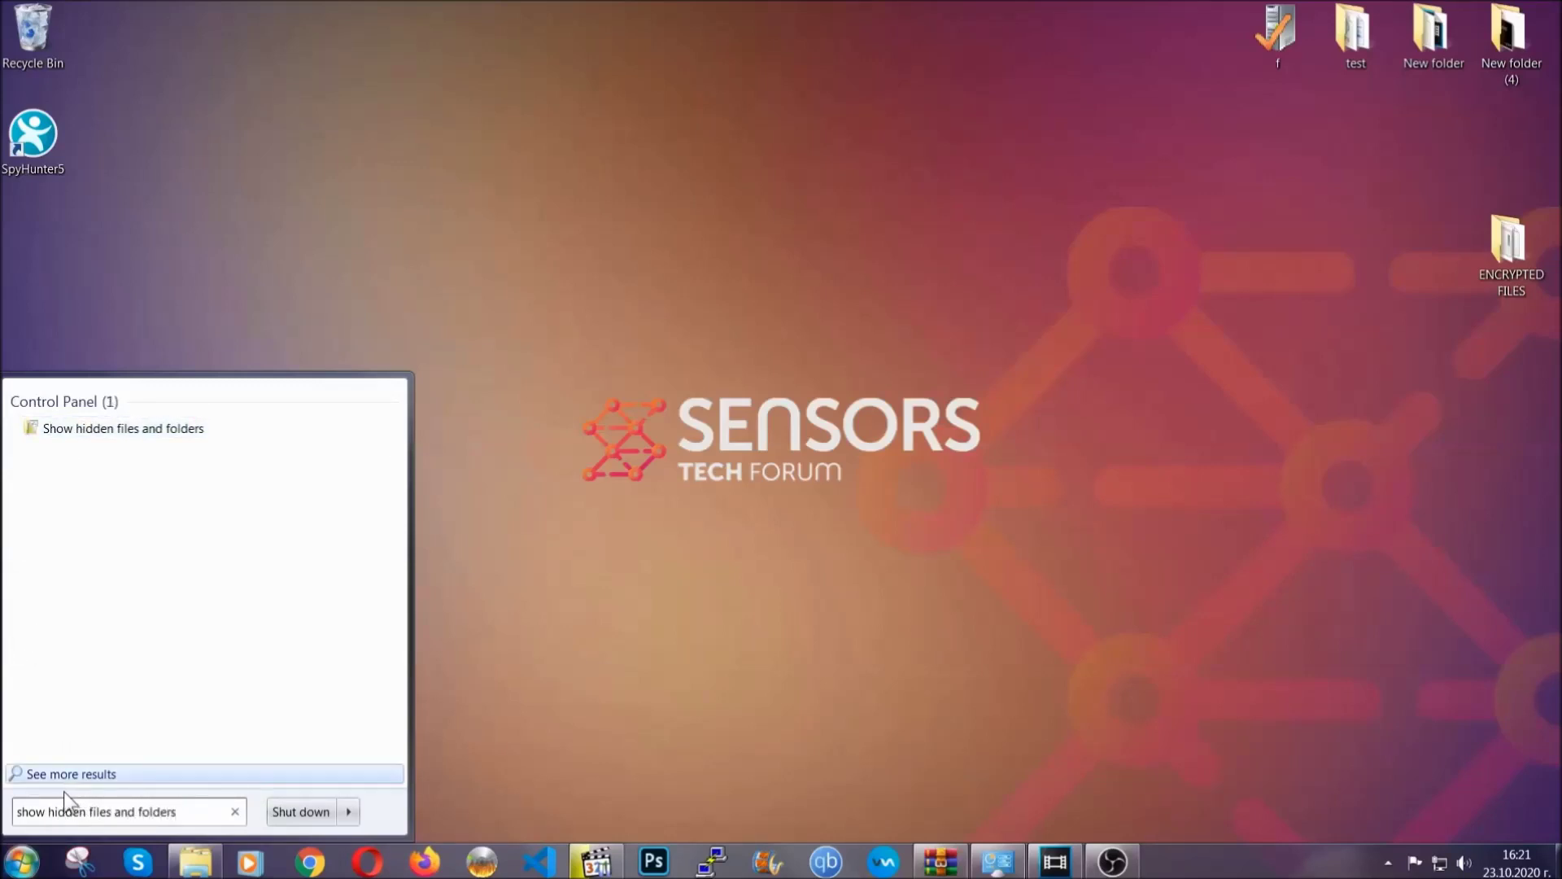
click(184, 431)
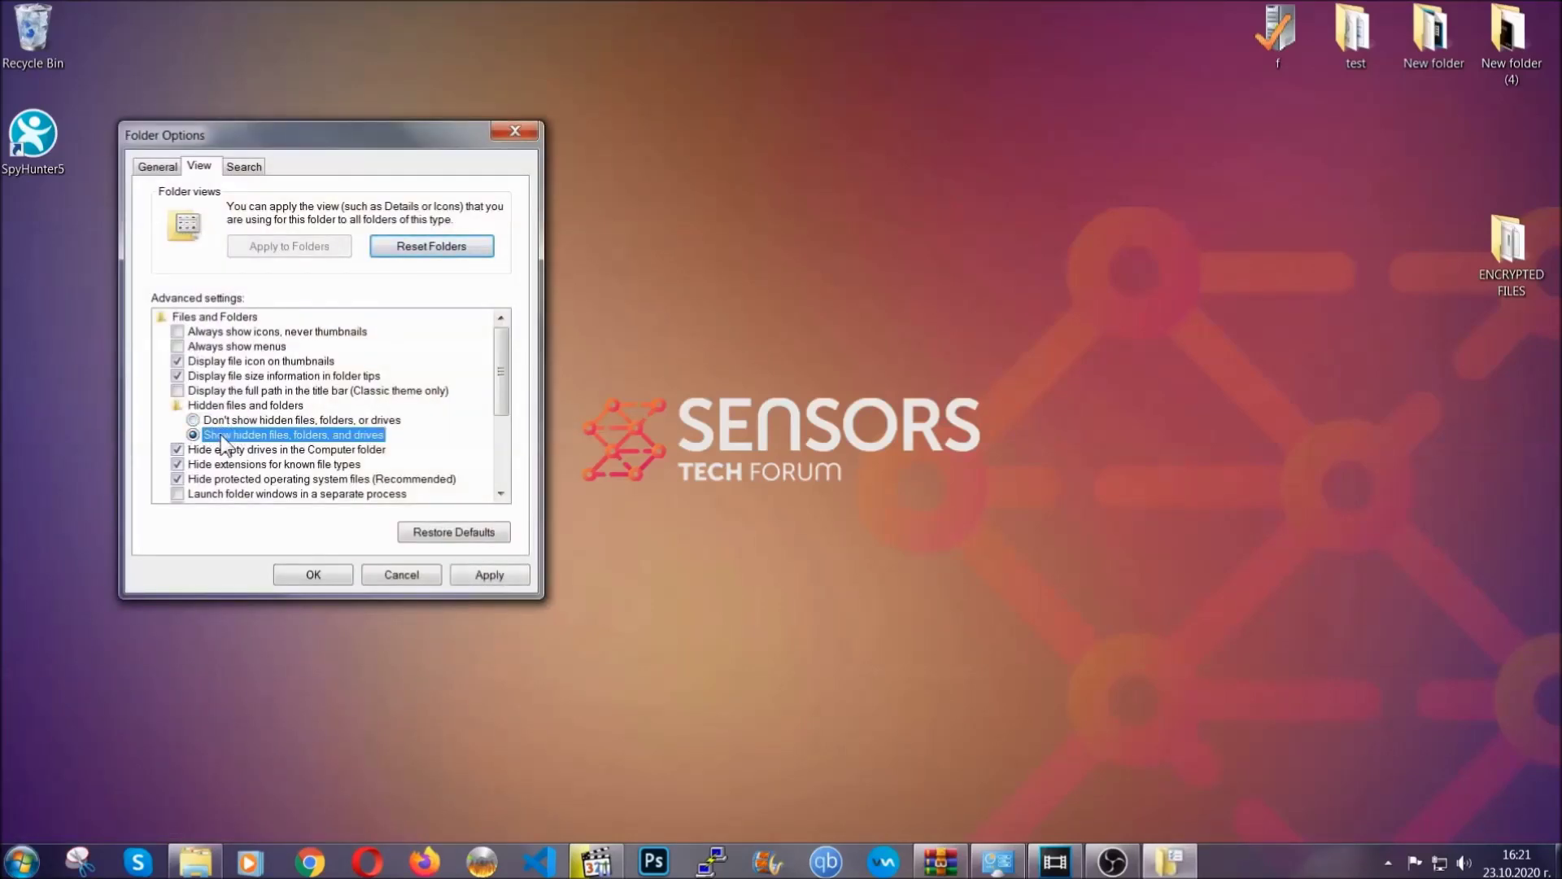
click(483, 579)
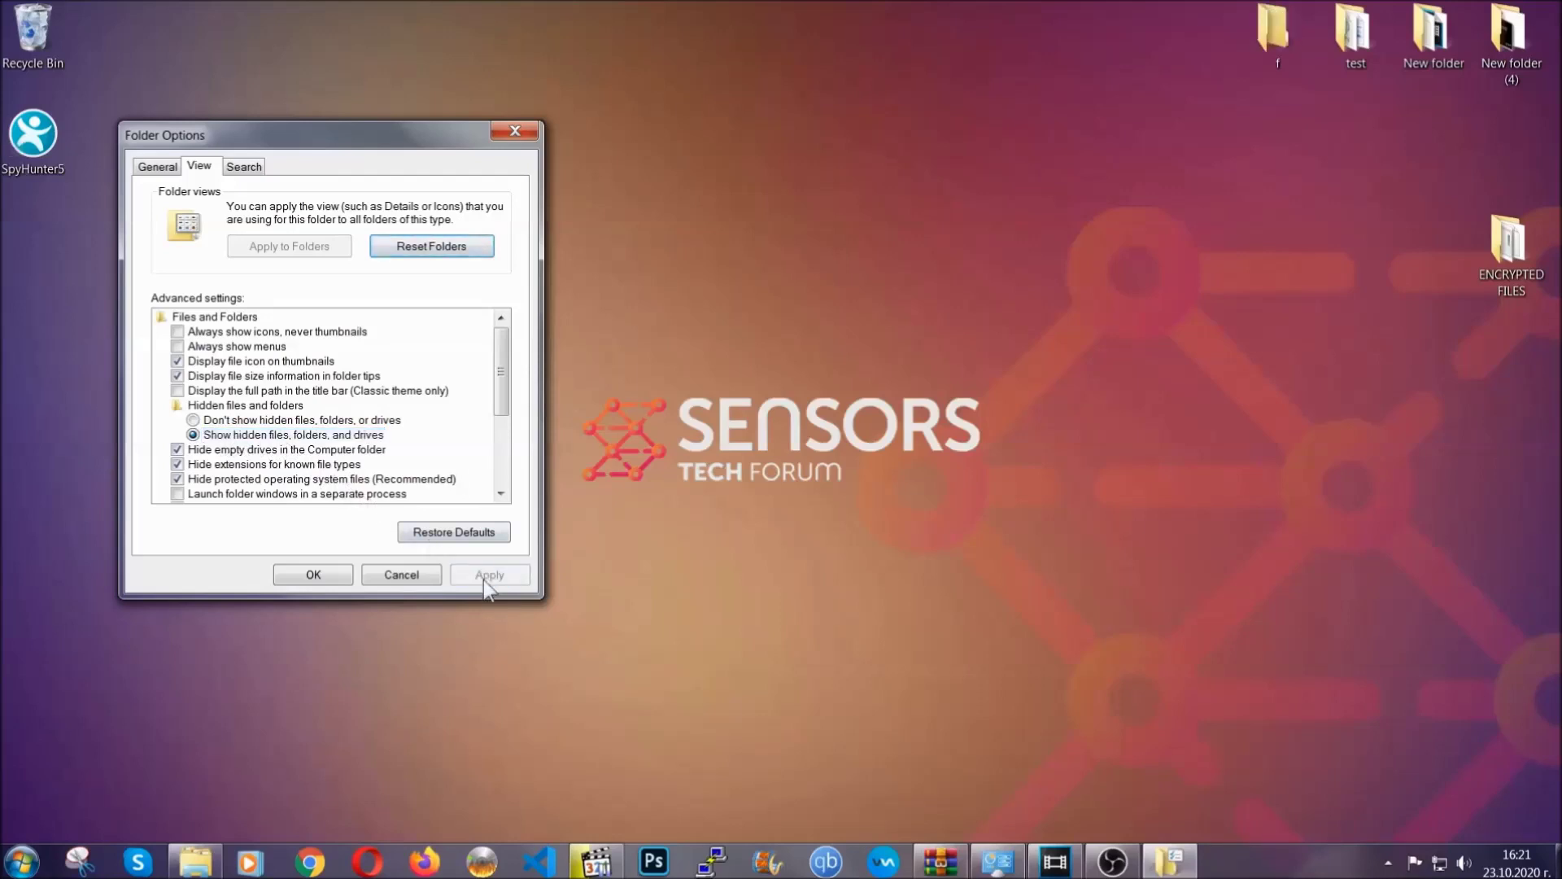
click(305, 574)
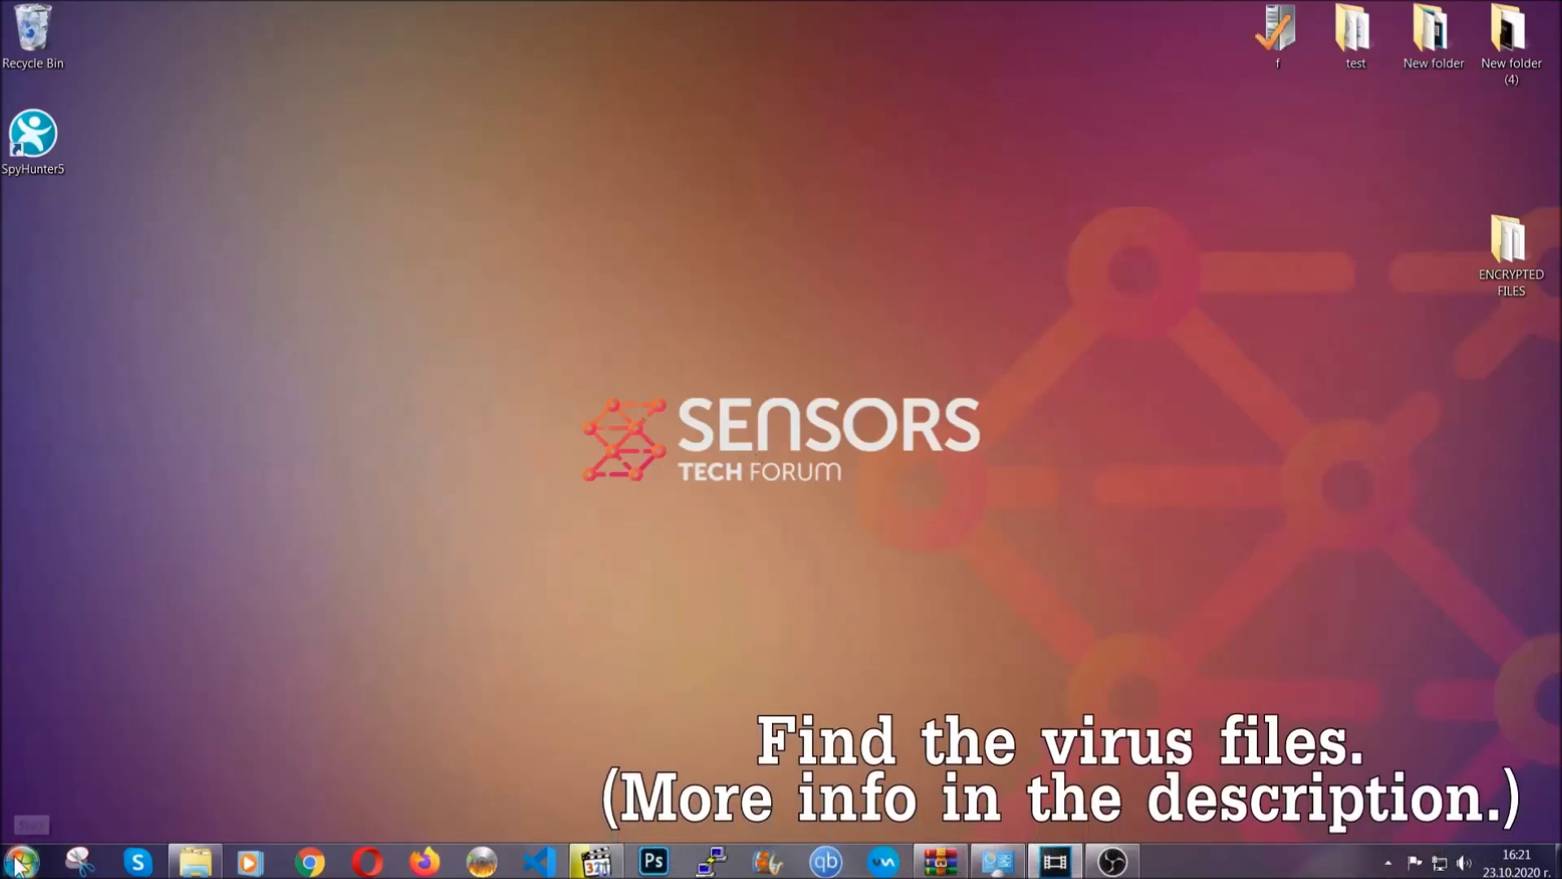
- Search the whole Computer for 'fileextension:exe Example Vir'
key(super)
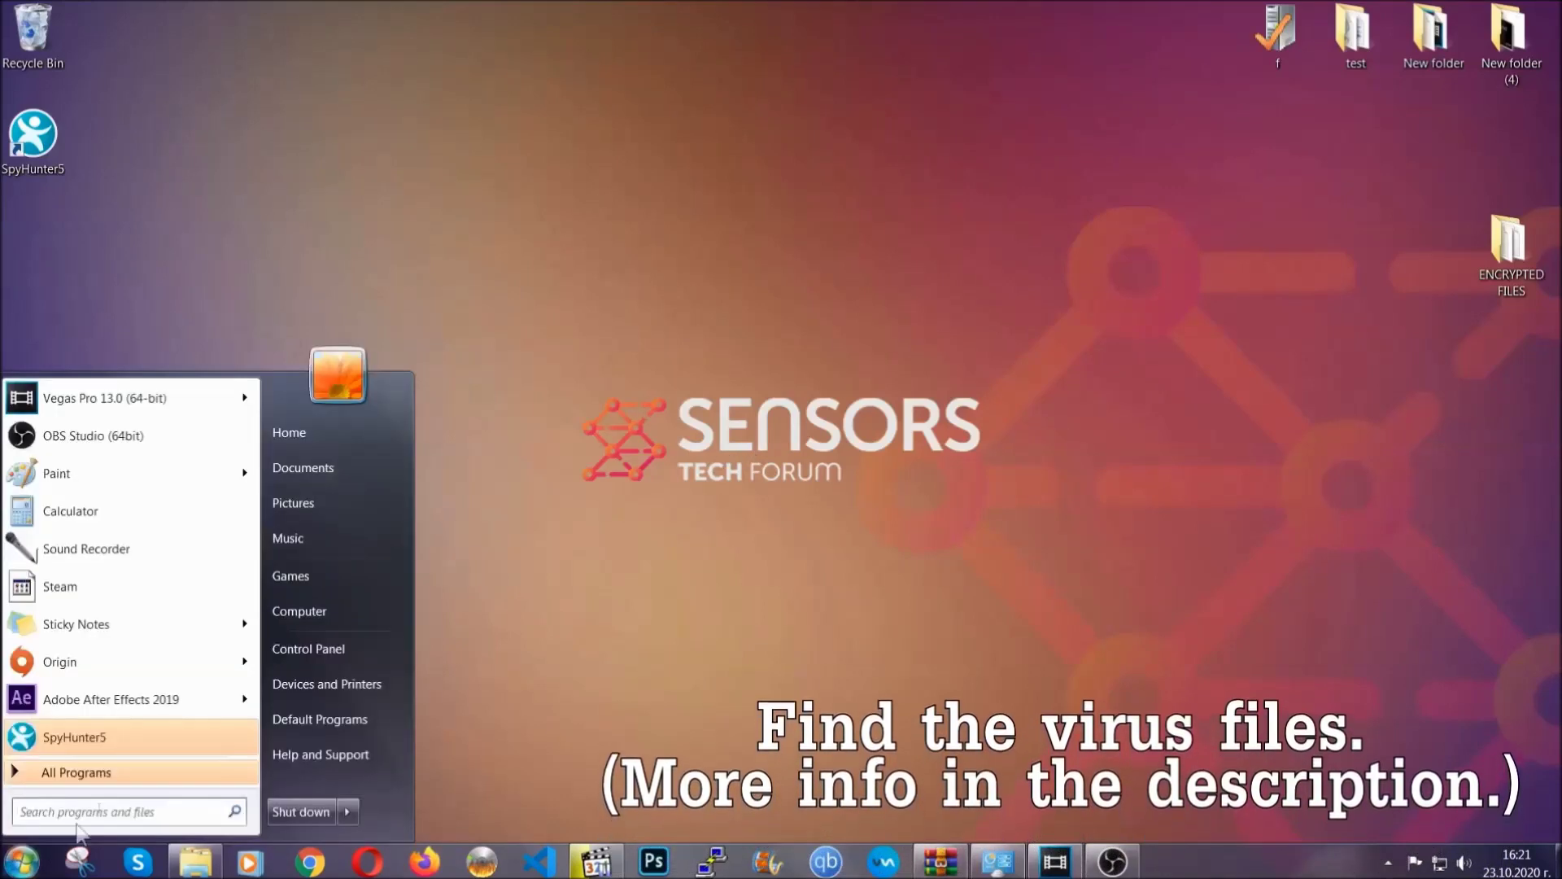
click(321, 610)
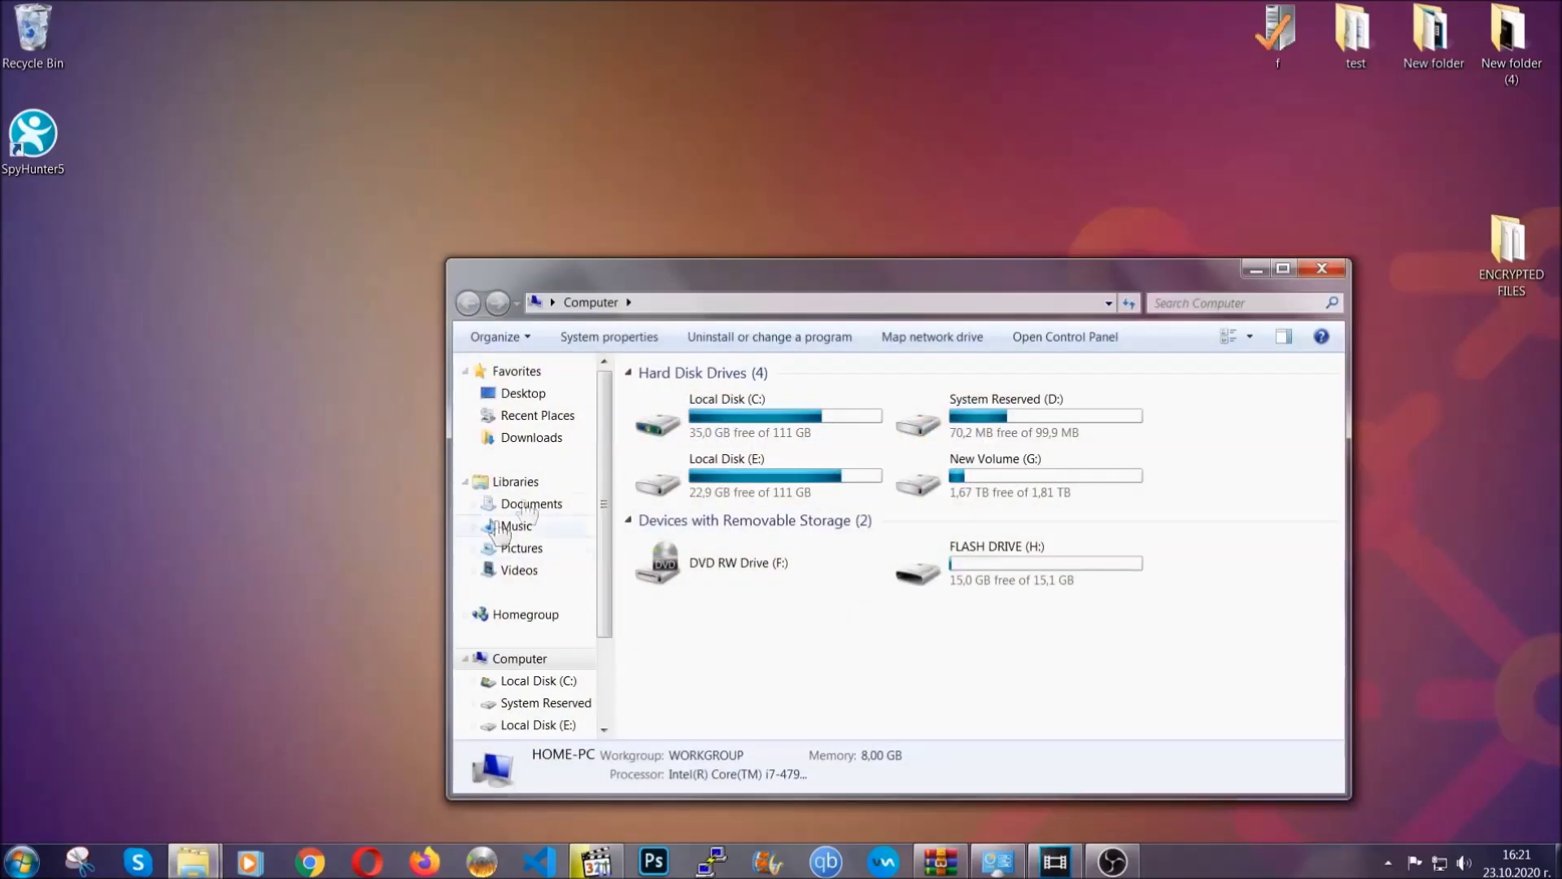
drag(848, 285, 746, 216)
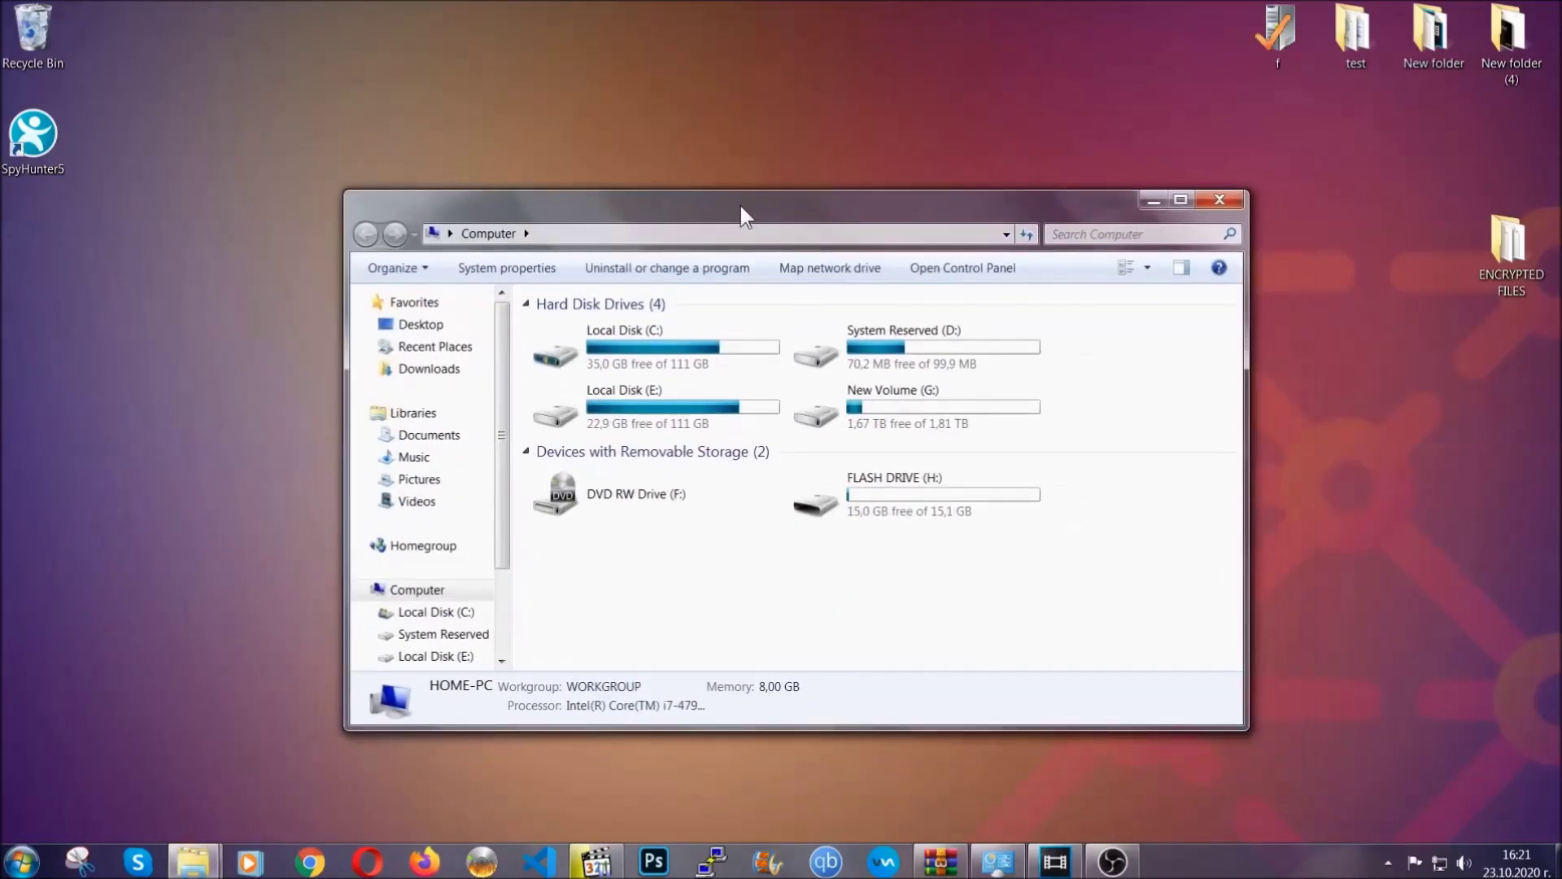
click(1061, 235)
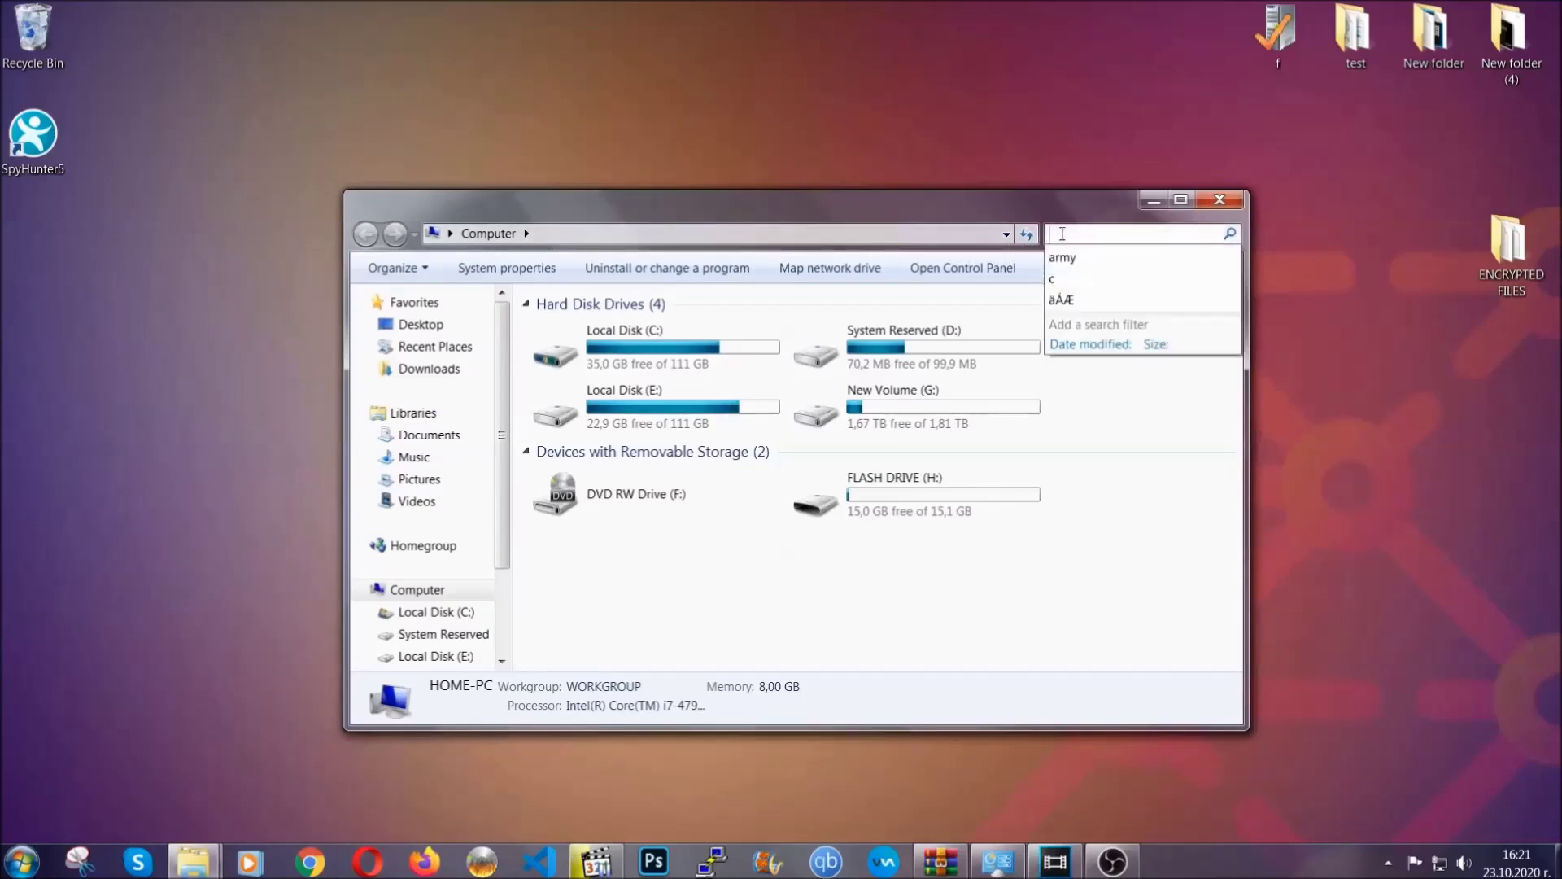
text(file)
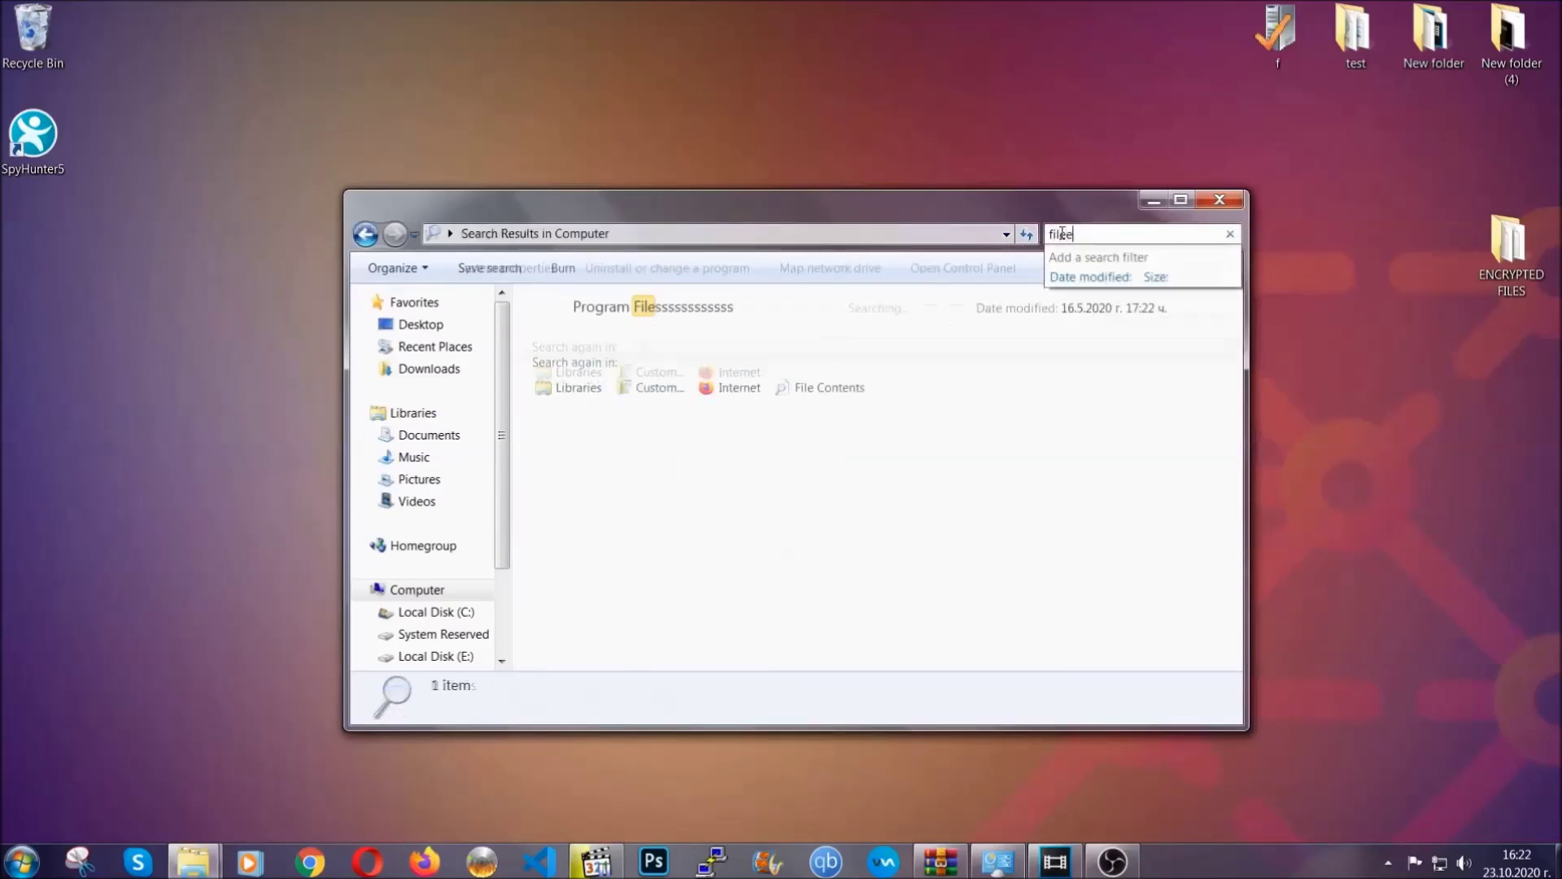
text(extension:exe )
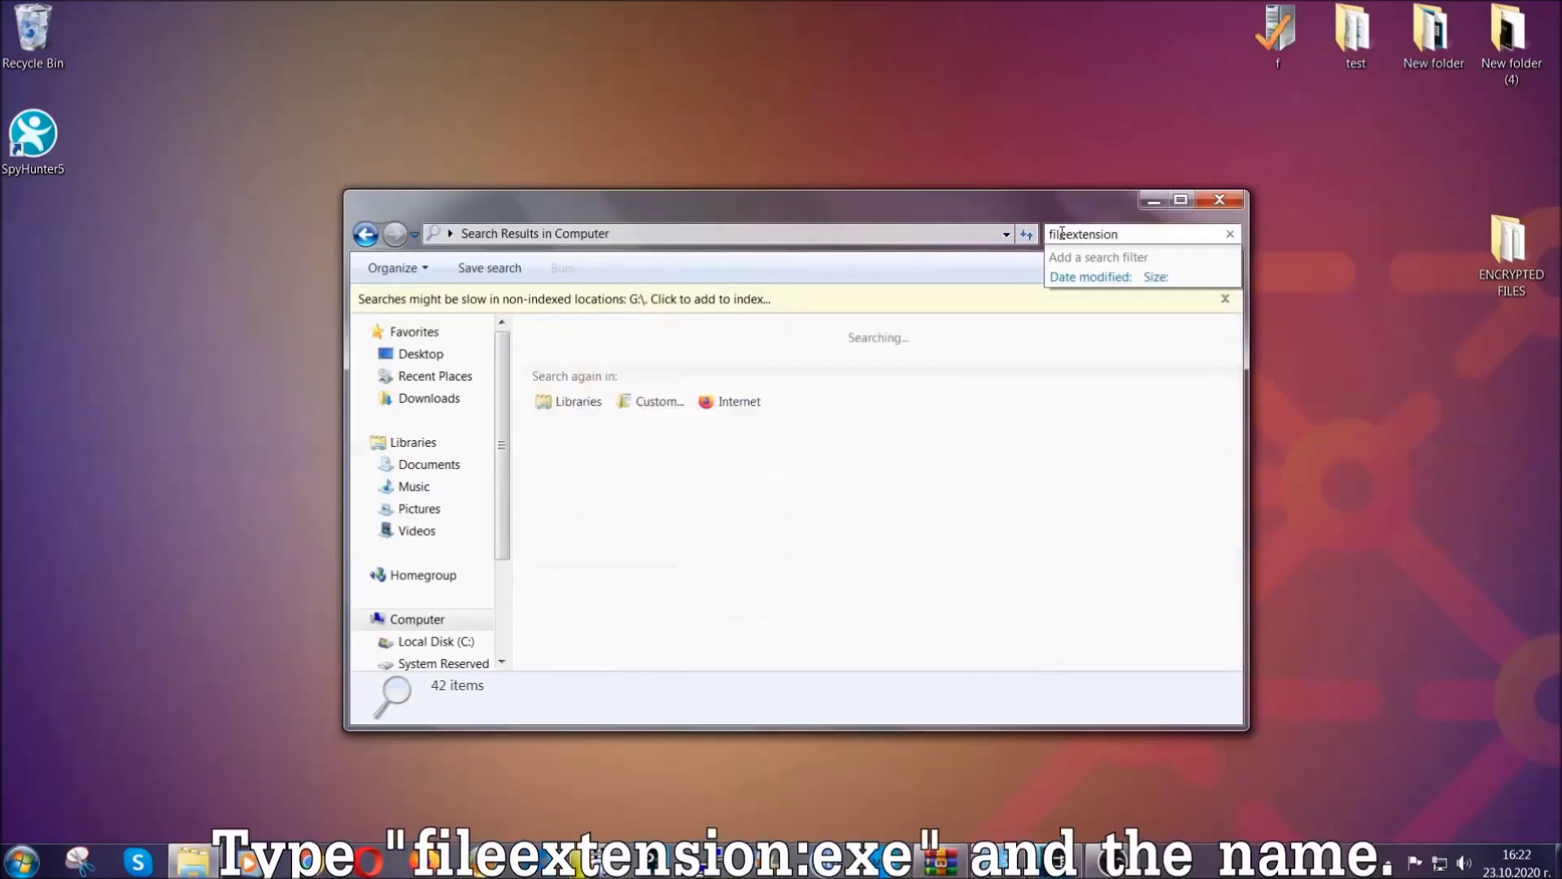
text(E)
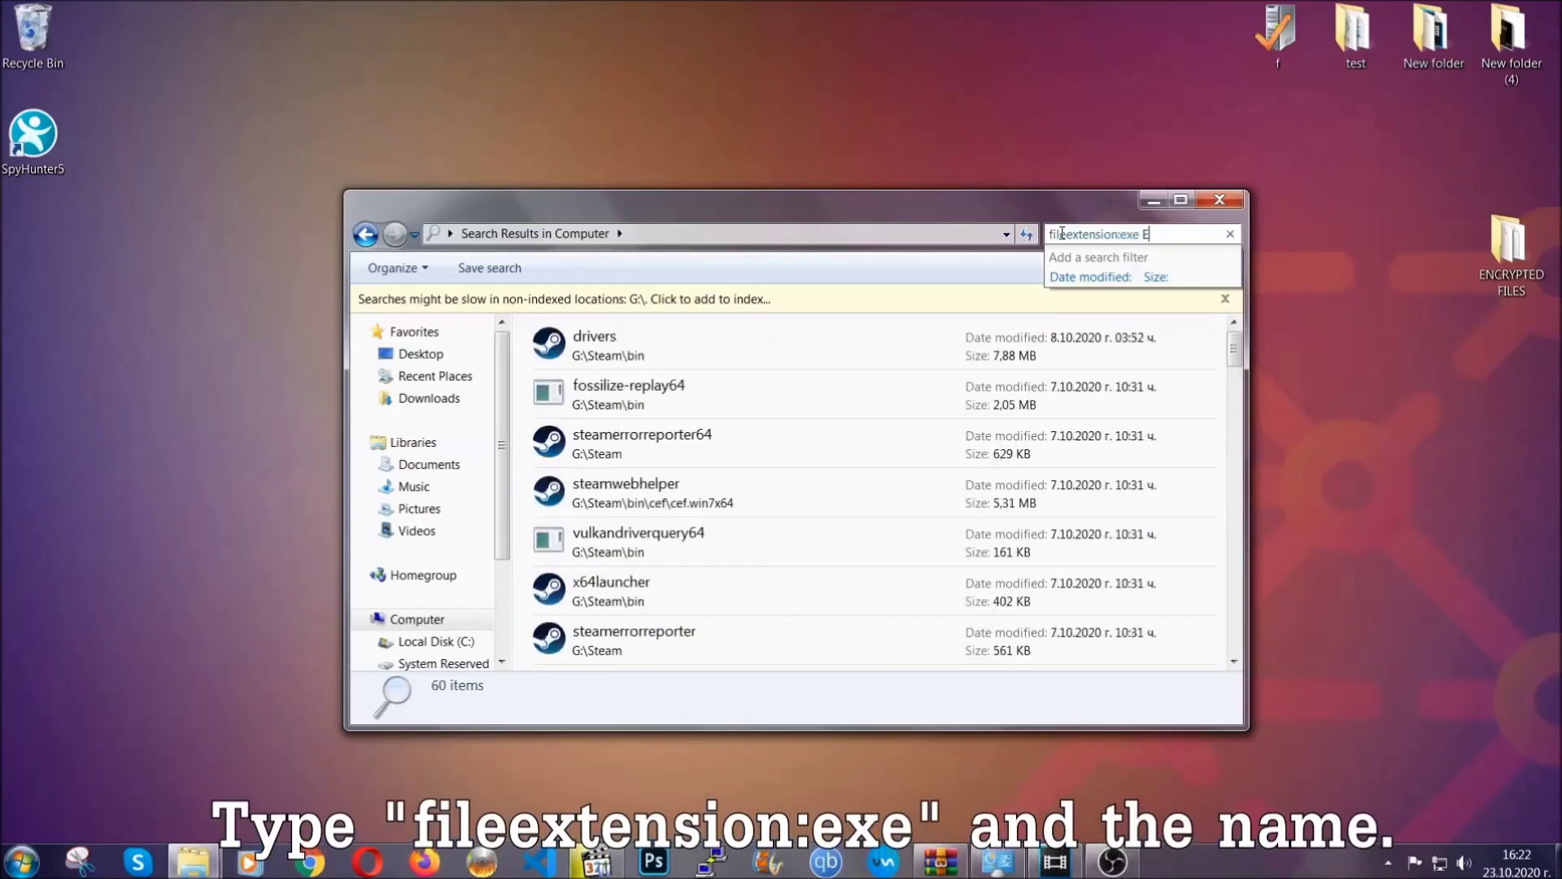
text(xample Virus Name)
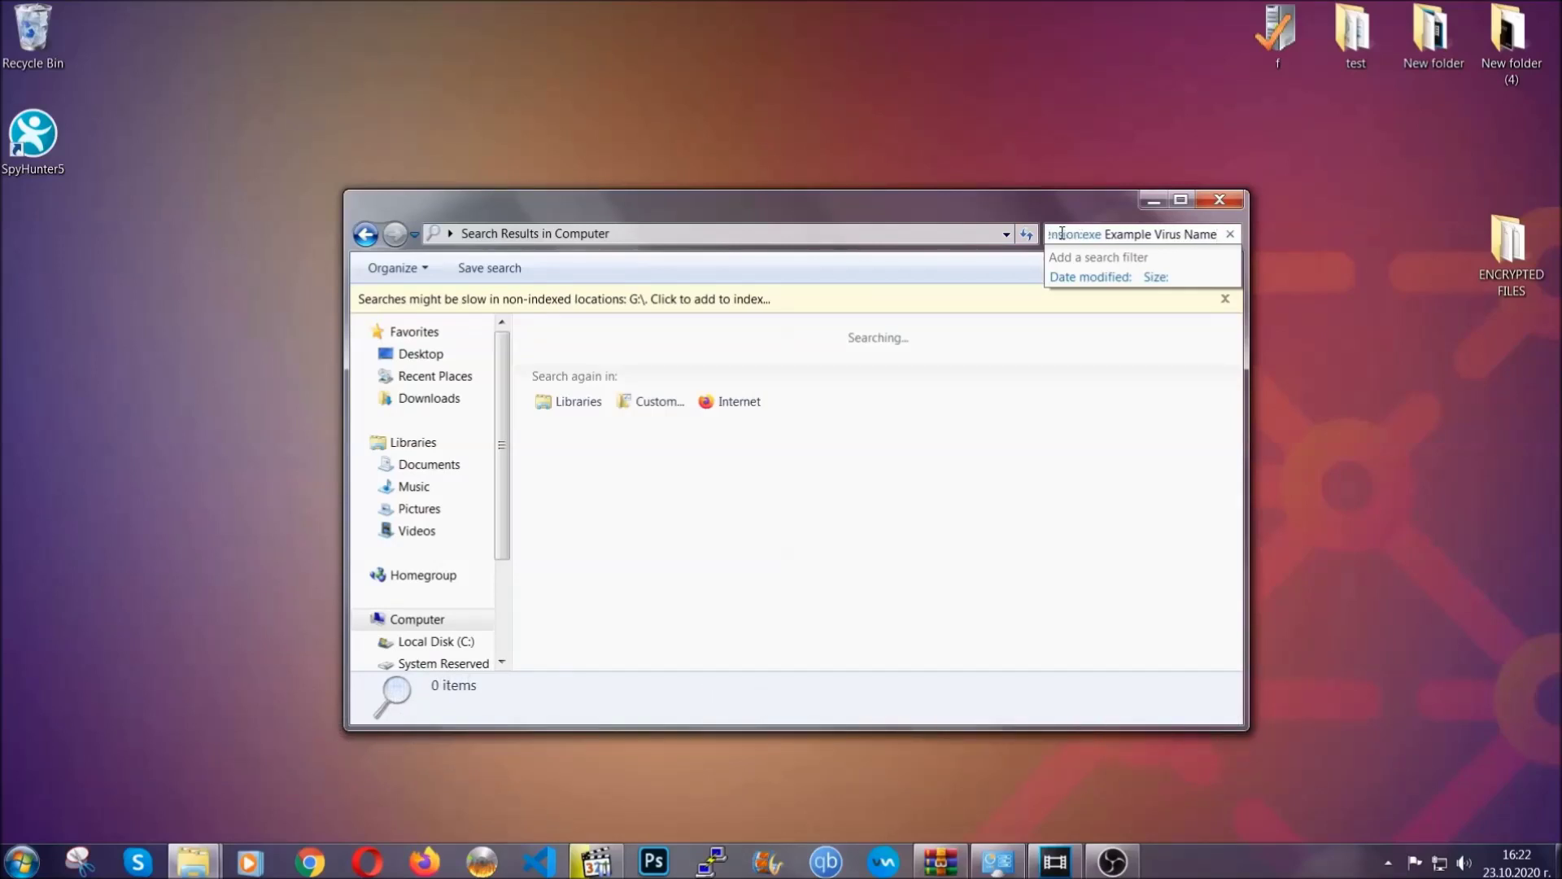
key(Return)
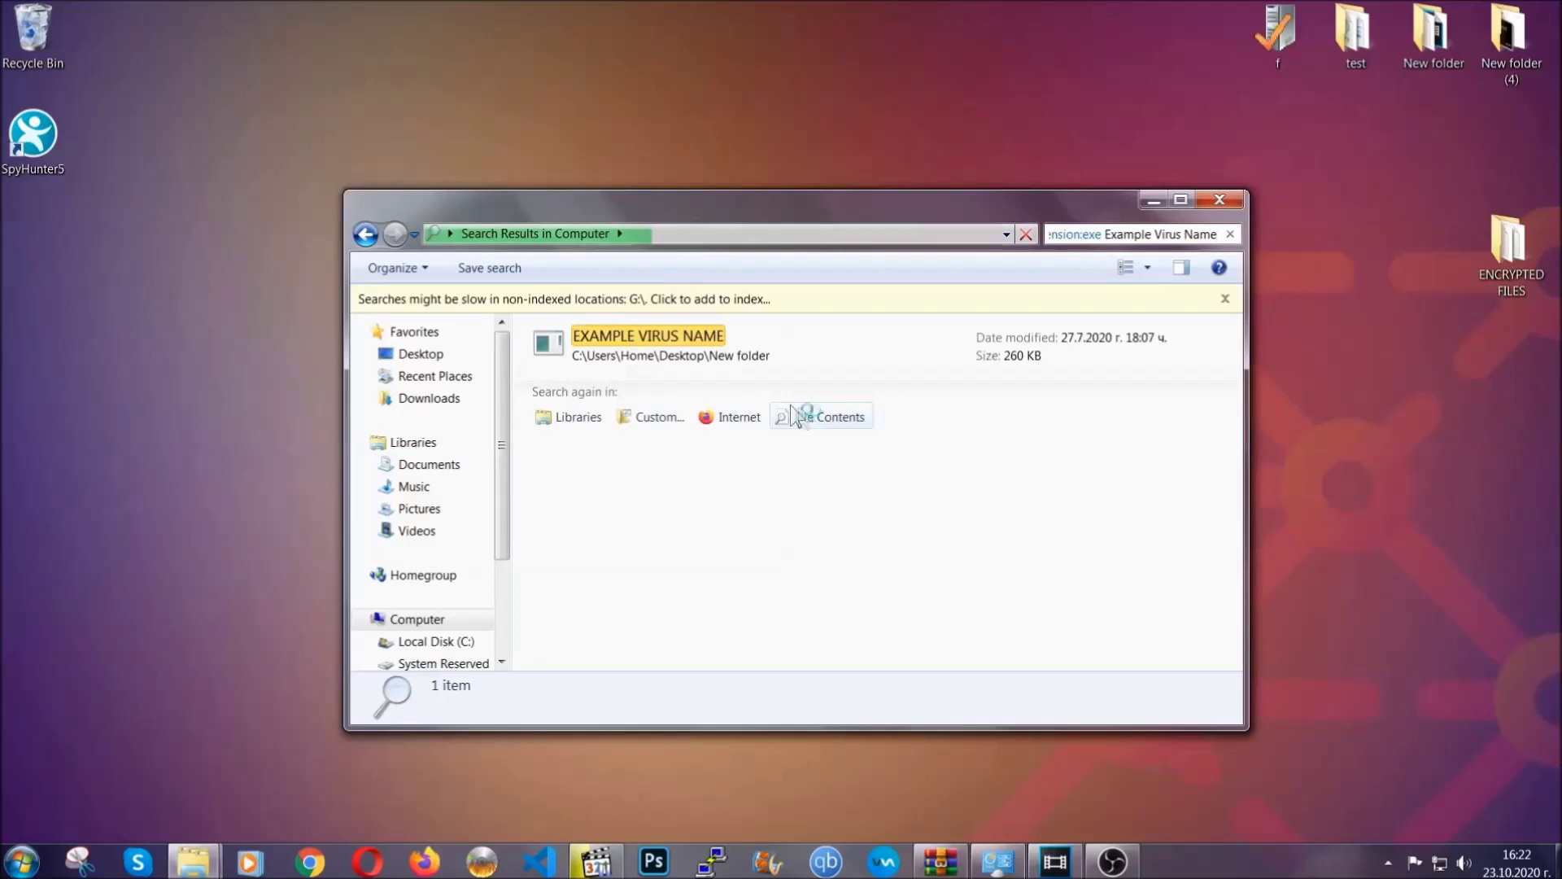
- Delete the EXAMPLE VIRUS NAME result to the Recycle Bin and close the window
click(683, 334)
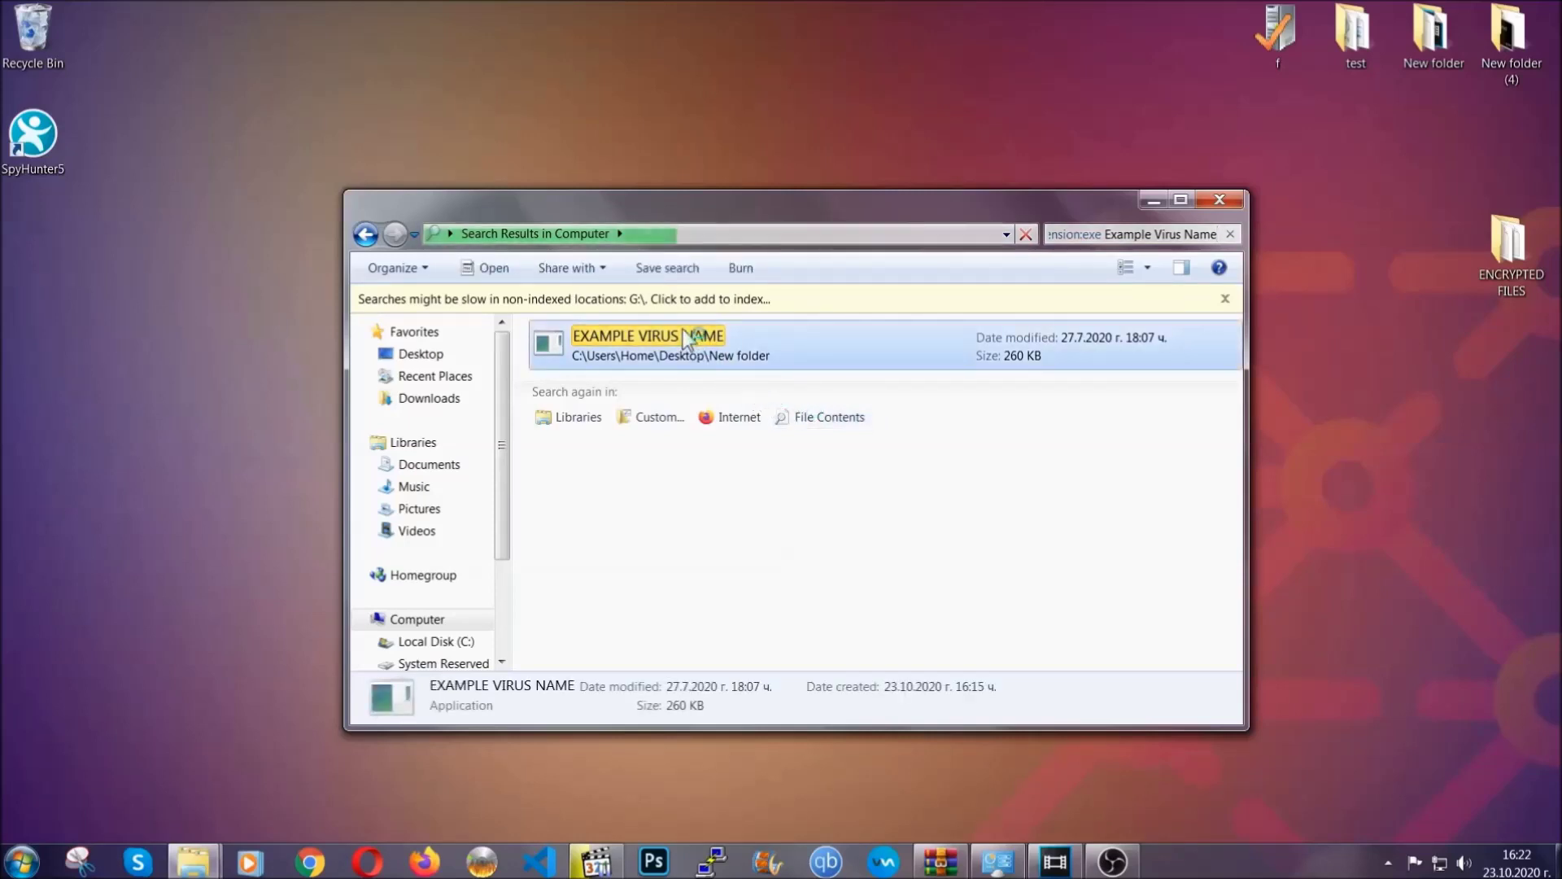
right_click(684, 334)
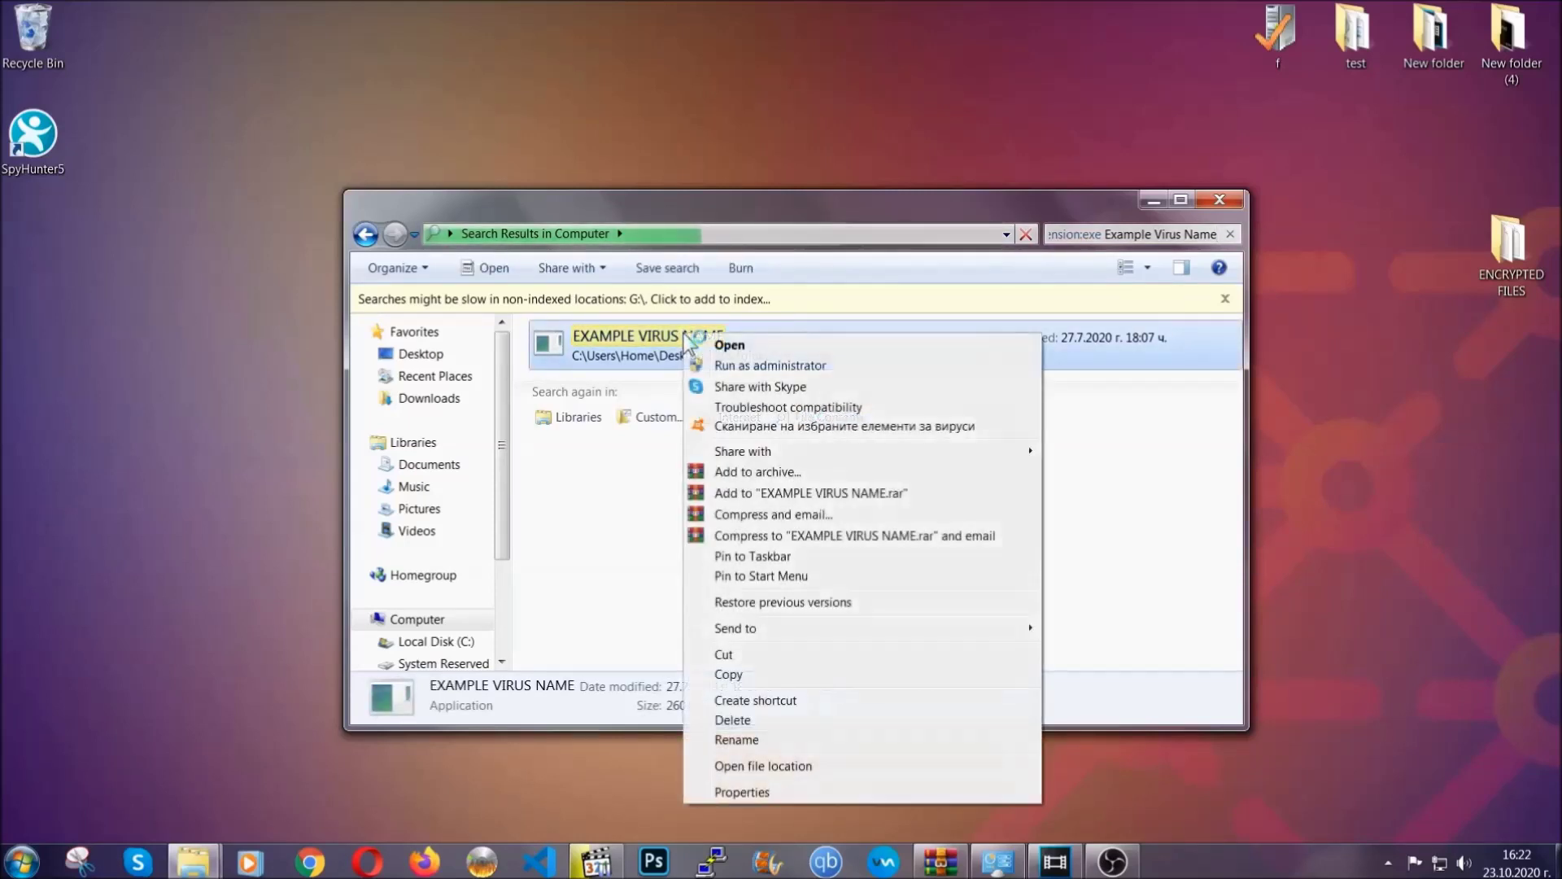
click(753, 720)
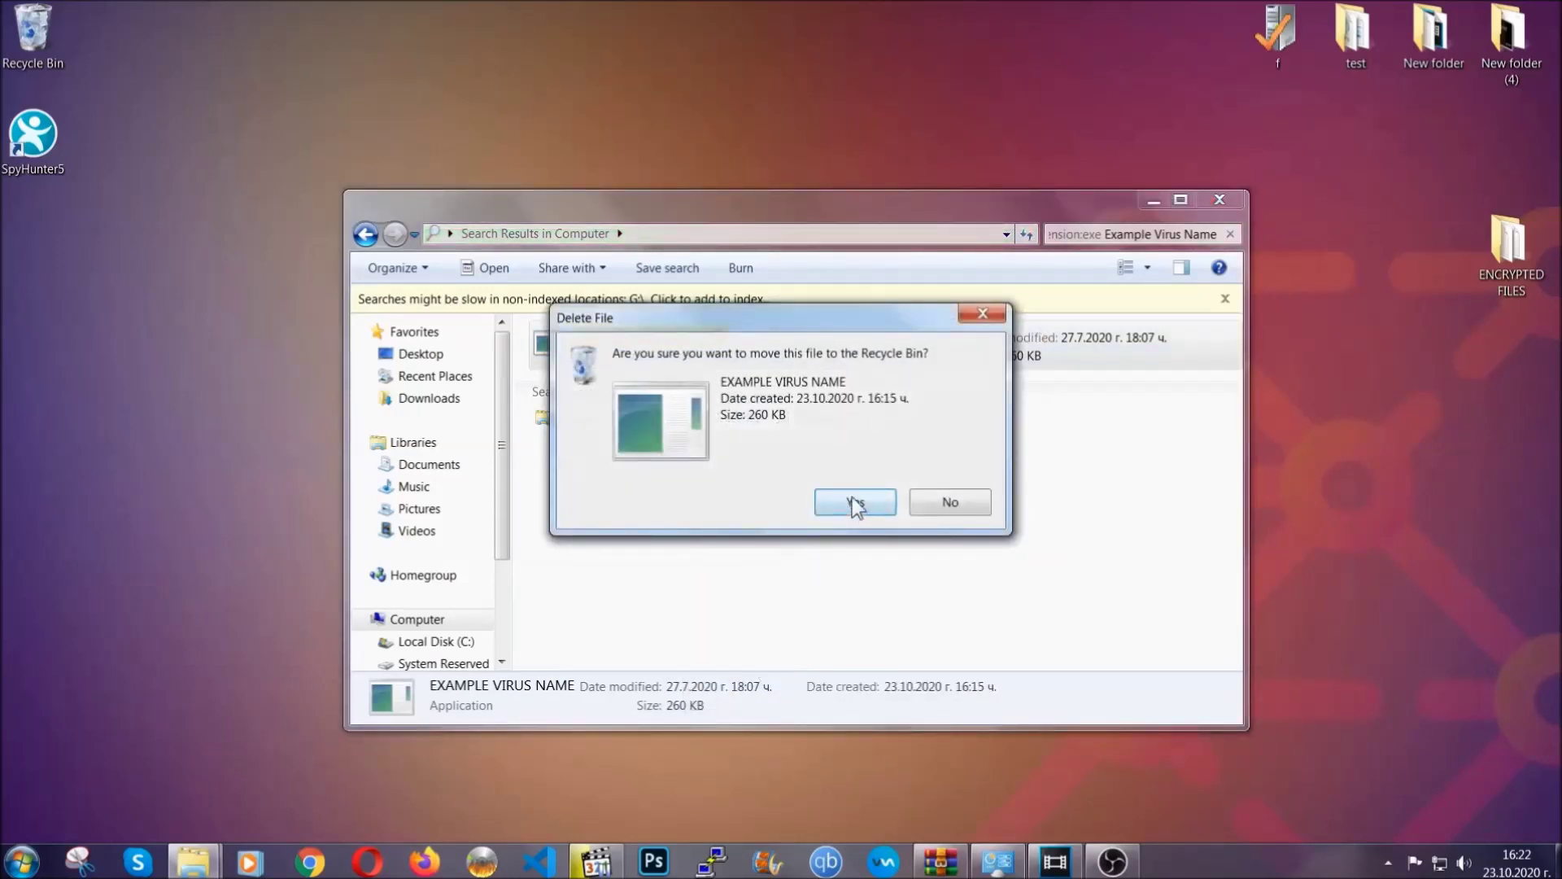
click(851, 499)
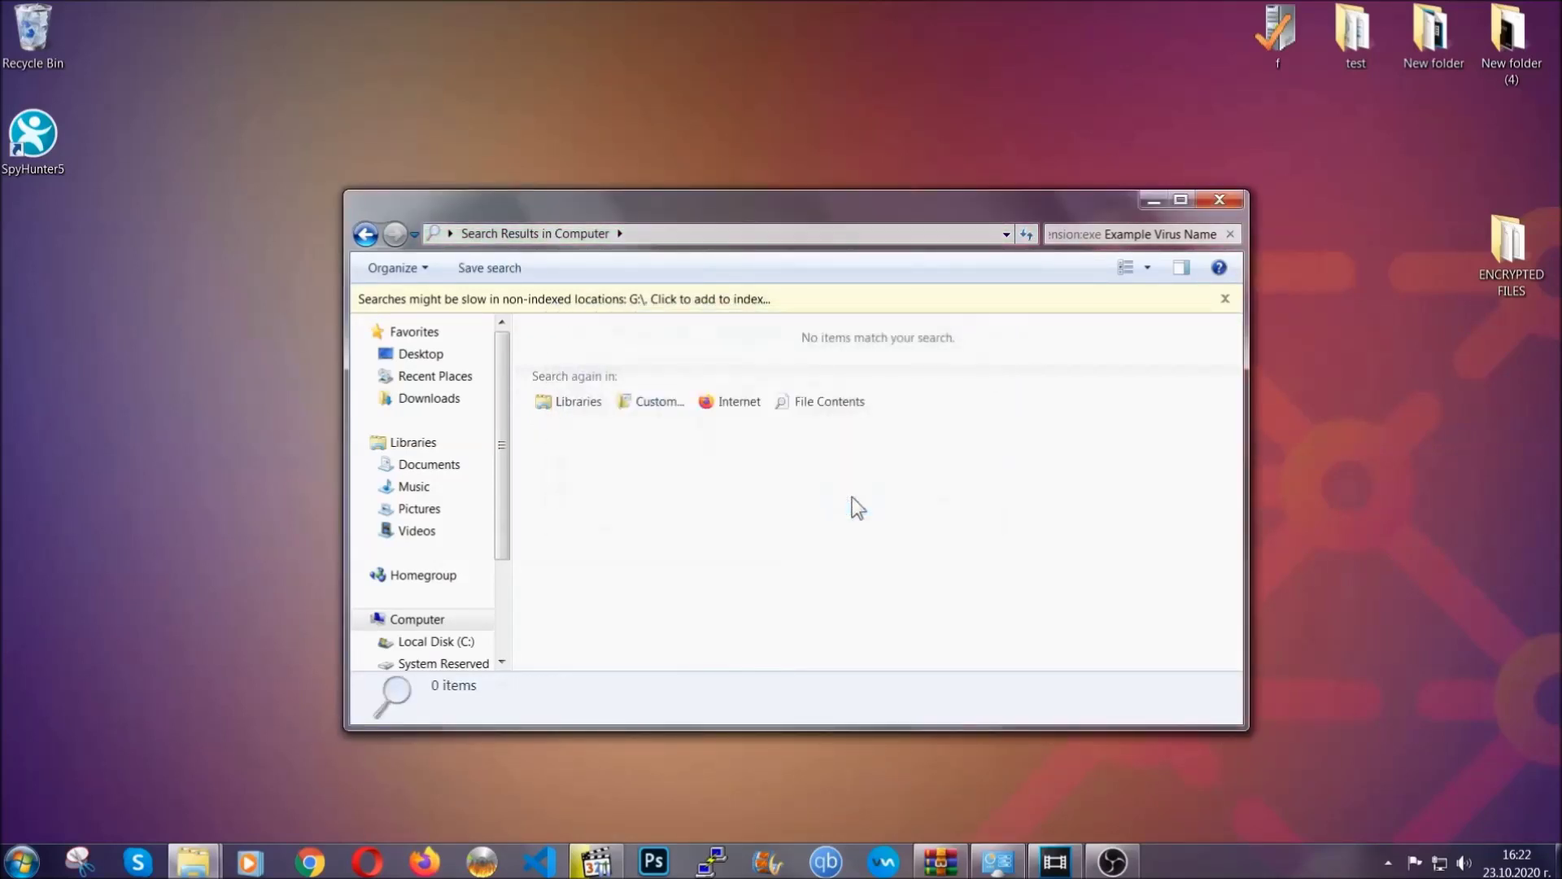
click(1221, 200)
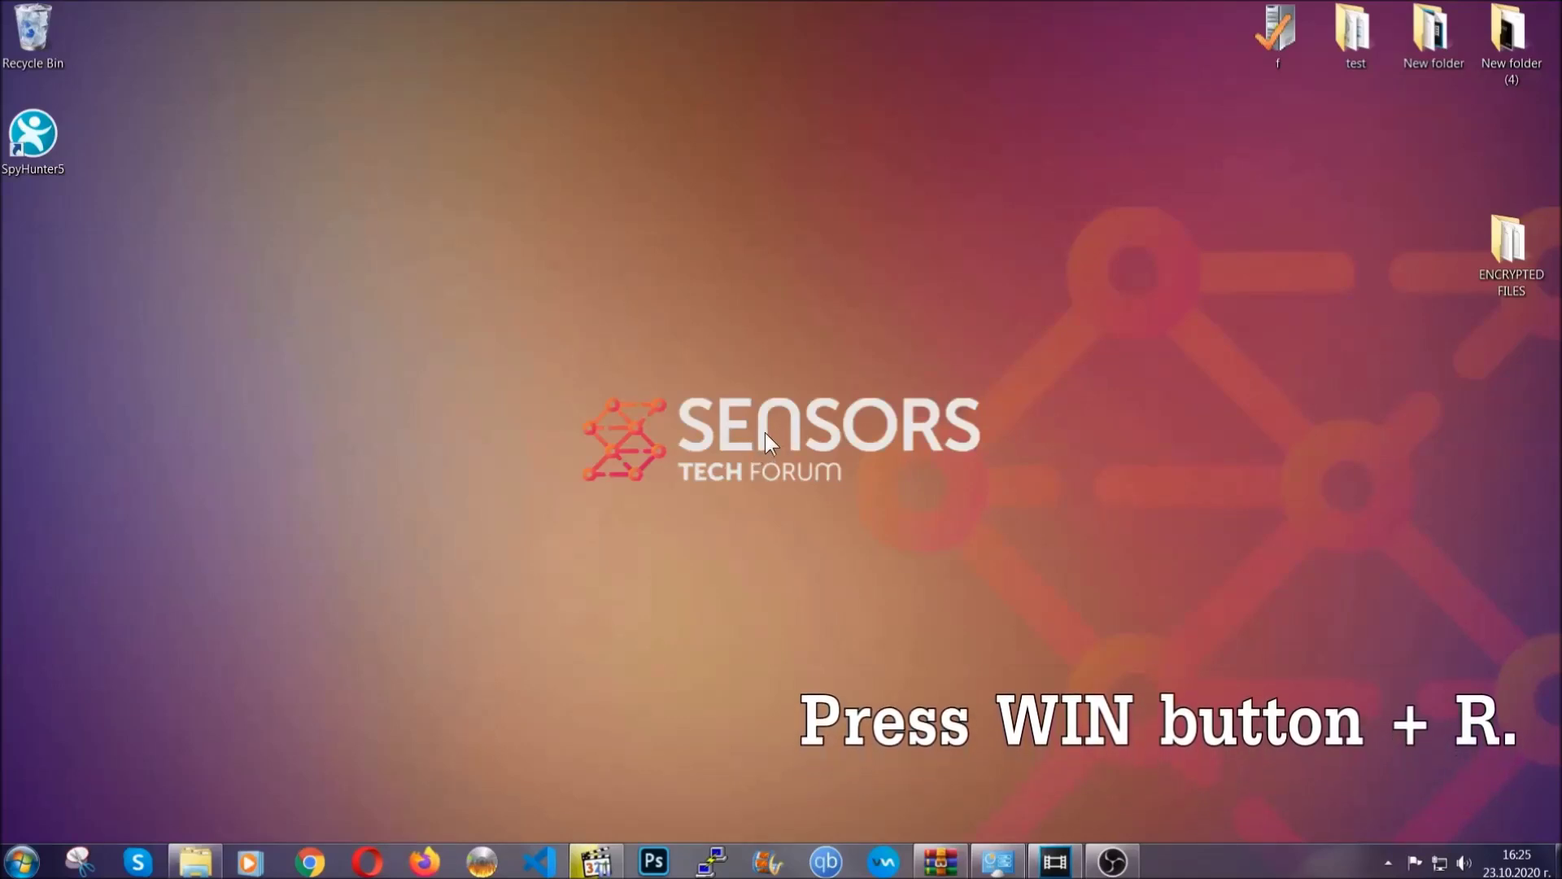
- Launch REGEDIT from the Run box
key(super+r)
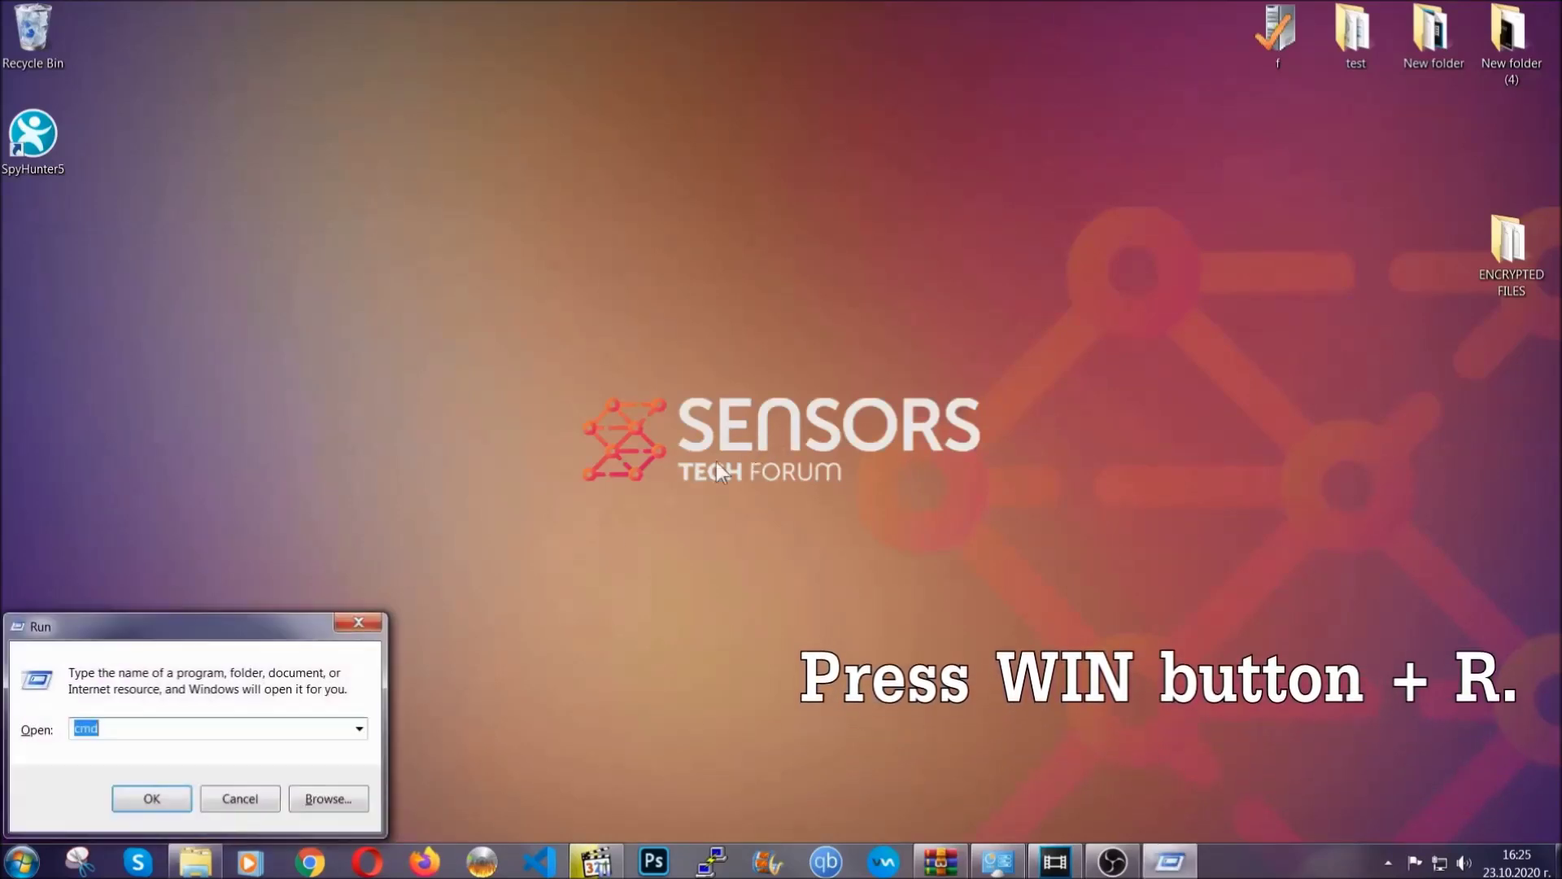
click(192, 743)
double_click(147, 740)
text(REGEDIT)
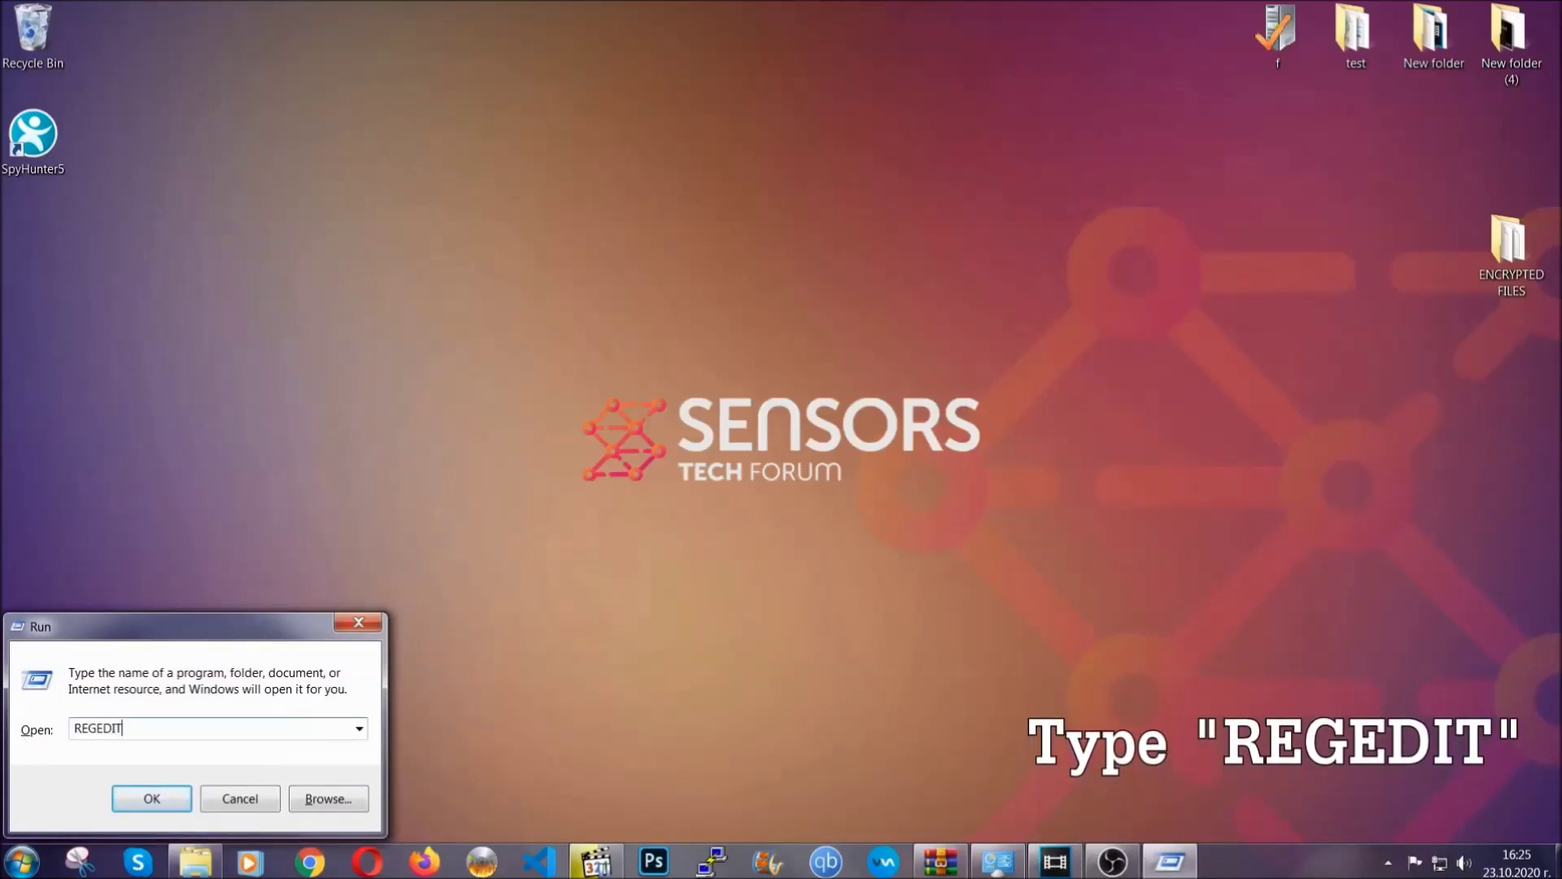
click(116, 801)
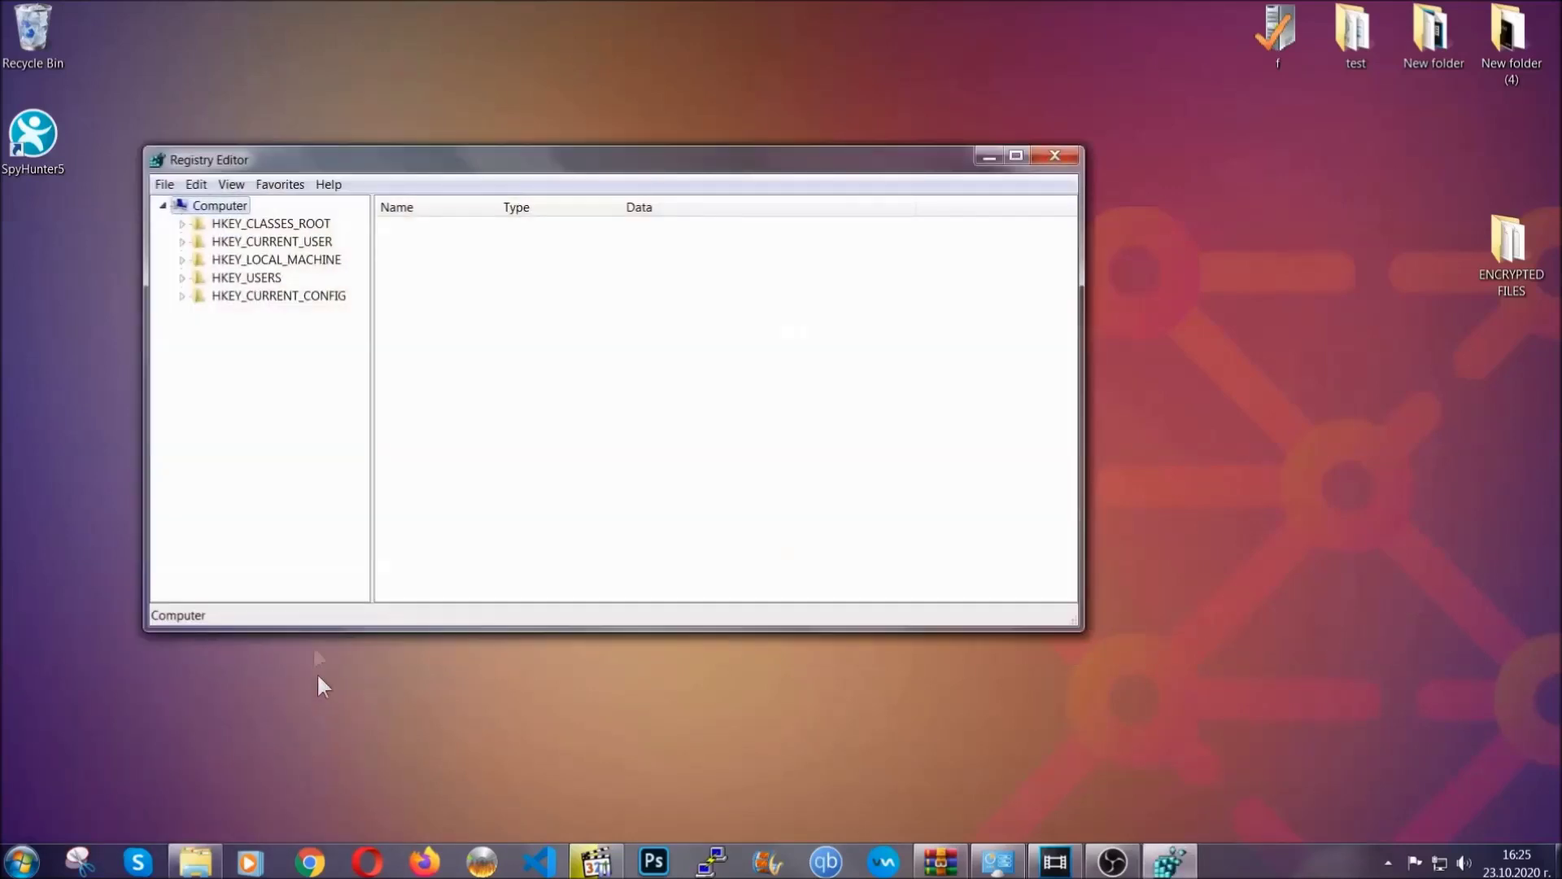
- Export the whole registry to the Desktop as BACKUP
click(165, 185)
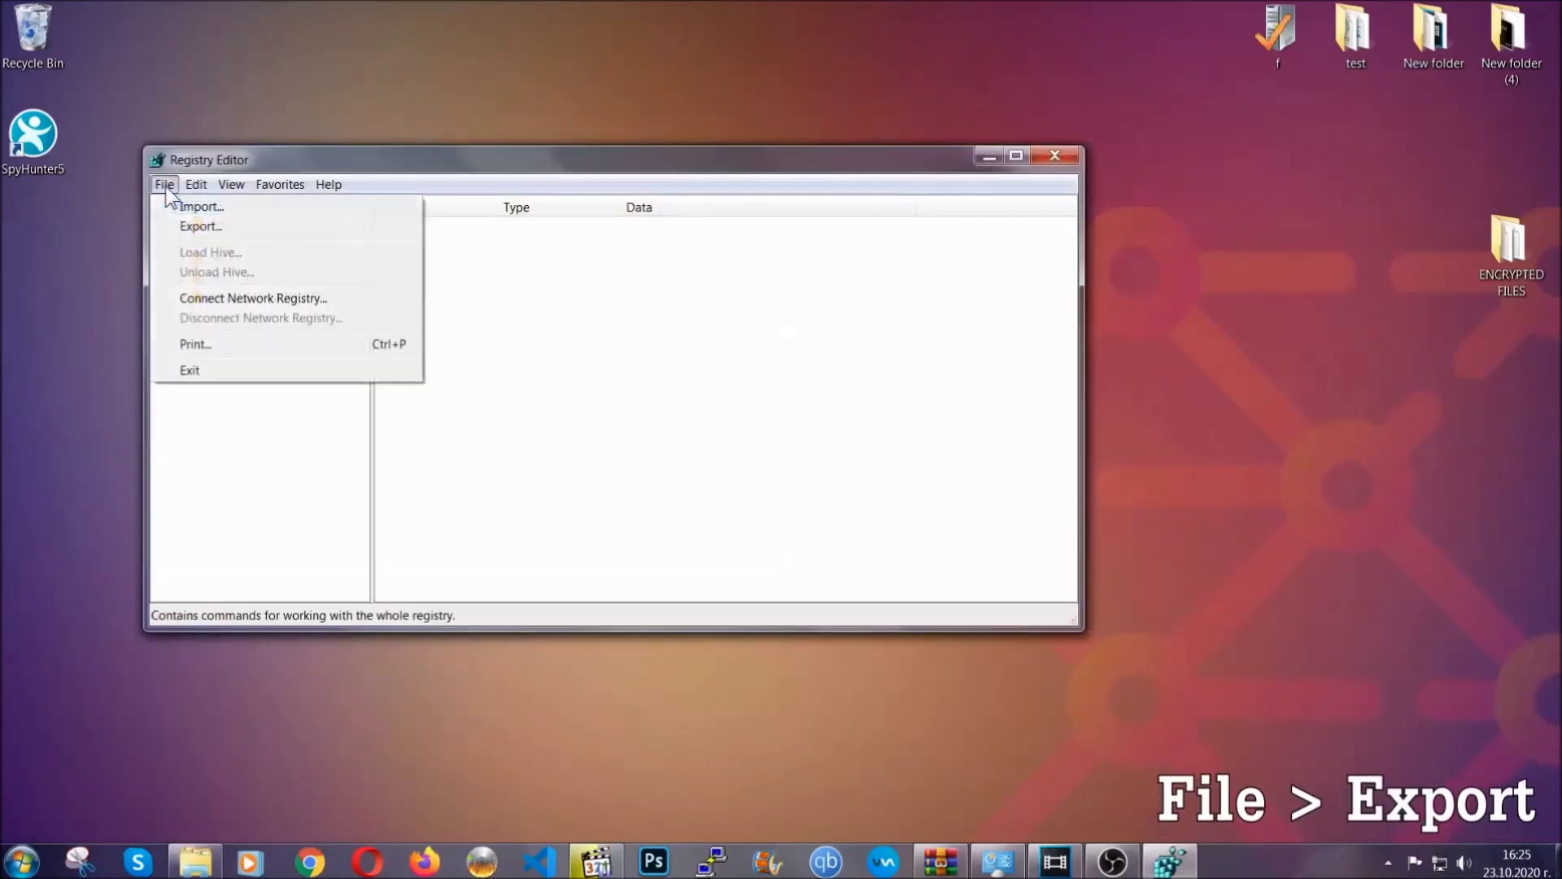
click(203, 225)
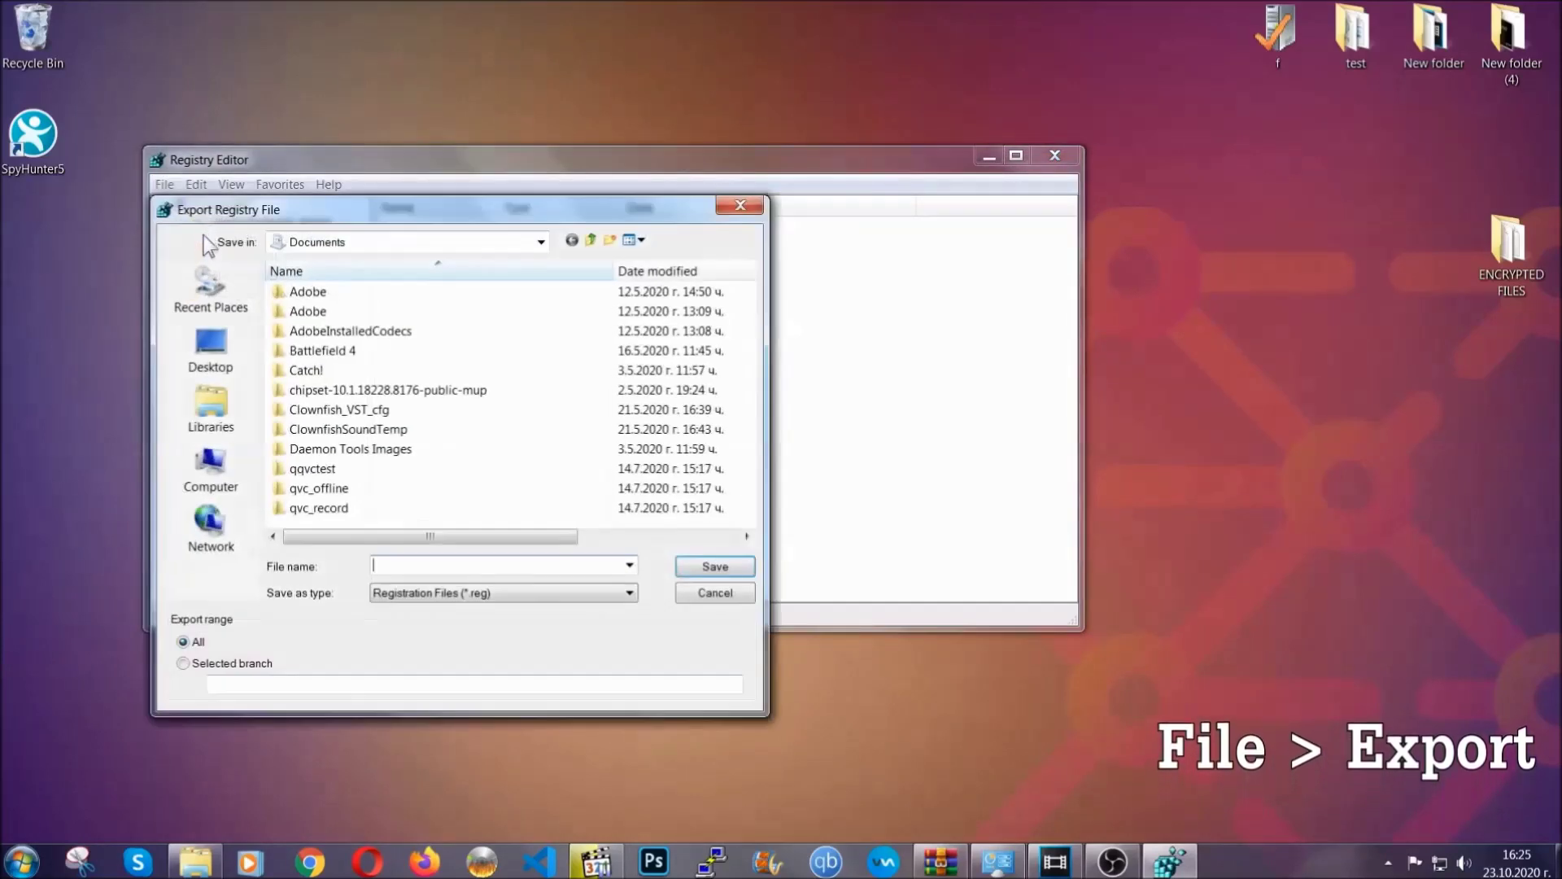
click(204, 348)
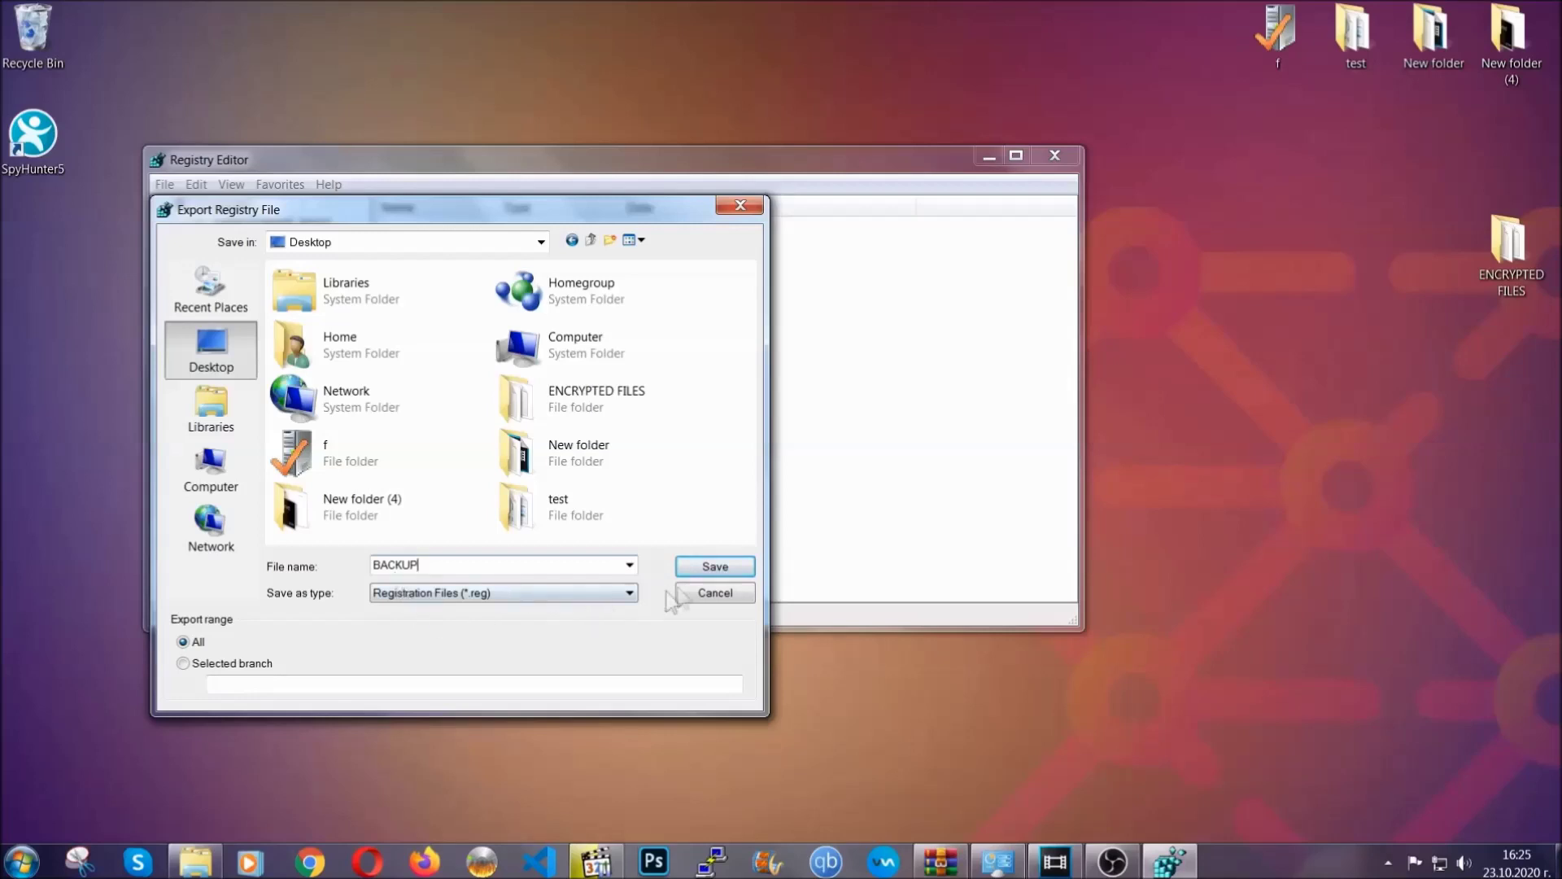
click(705, 570)
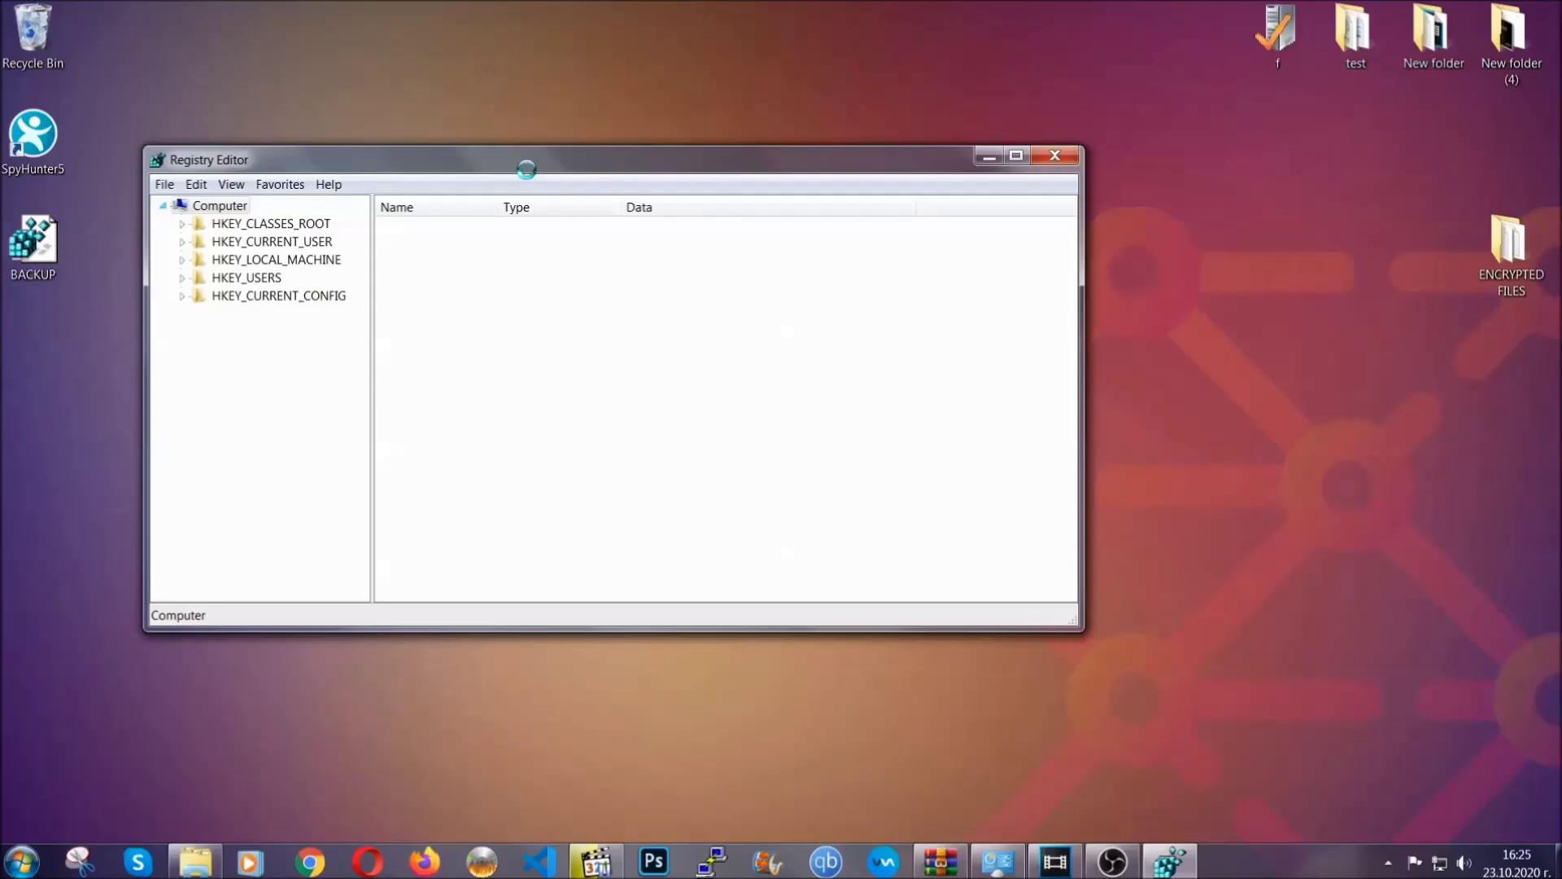
drag(526, 169, 680, 218)
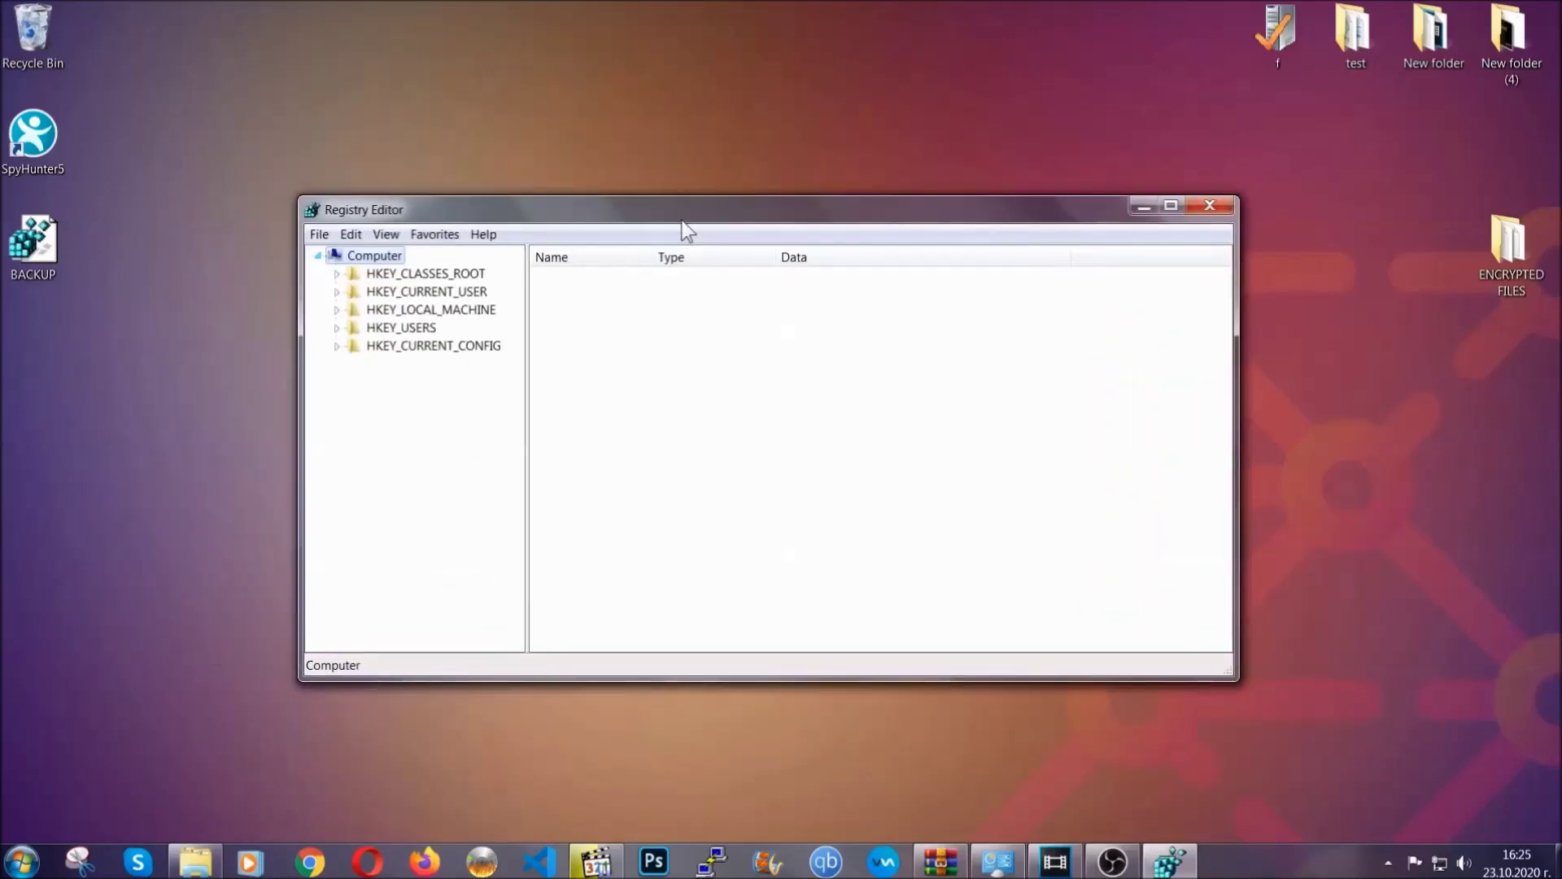
- Search registry keys for 'RunOnce' to reach HKEY_CURRENT_USER\...\CurrentVersion\RunOnce
click(317, 237)
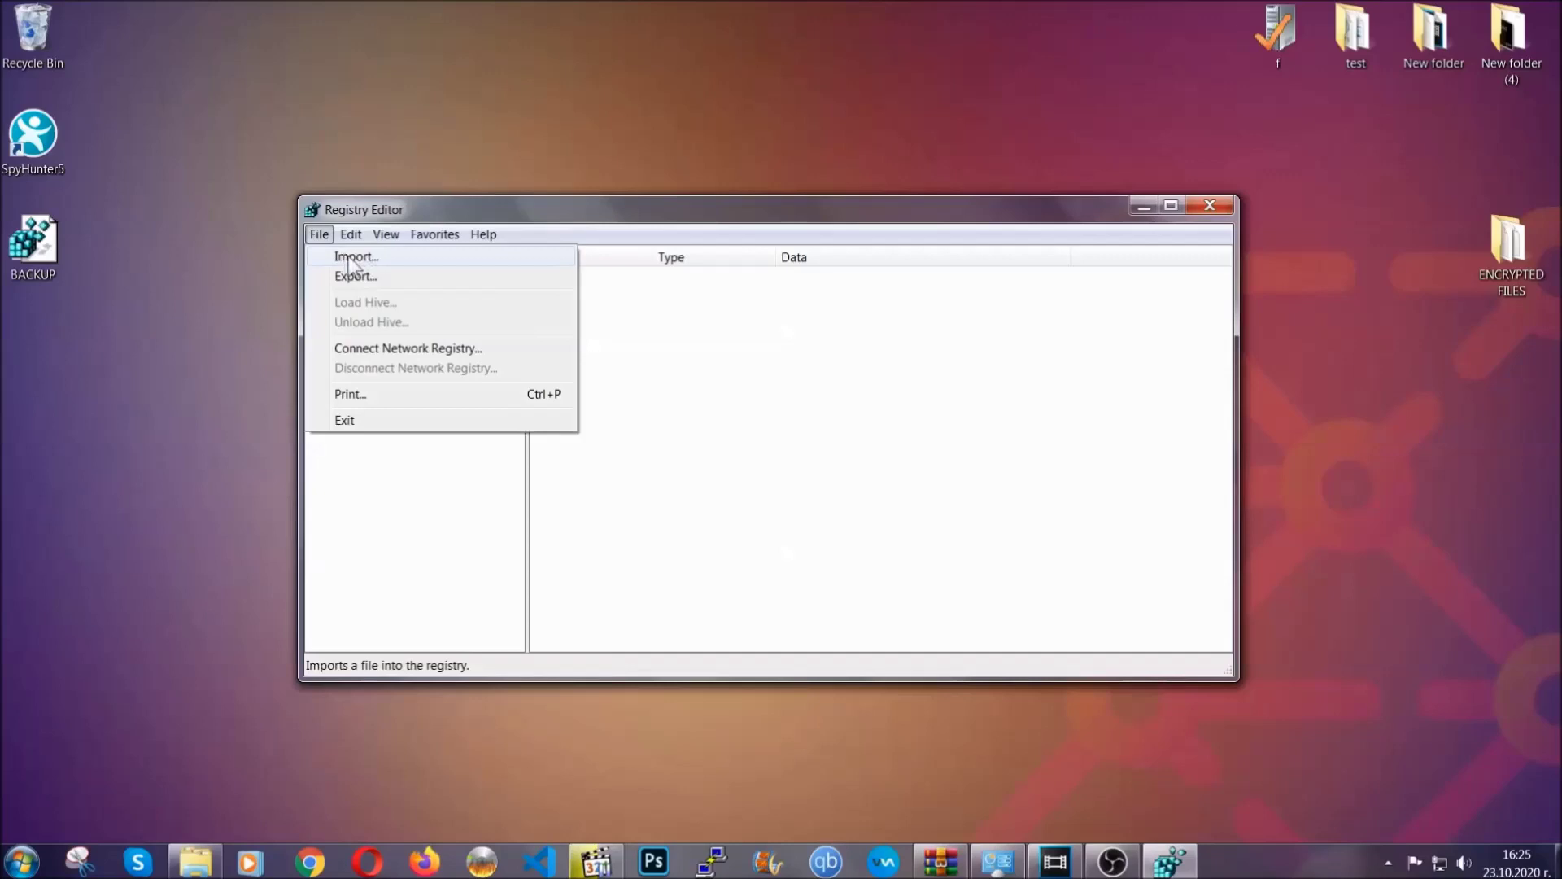
click(320, 233)
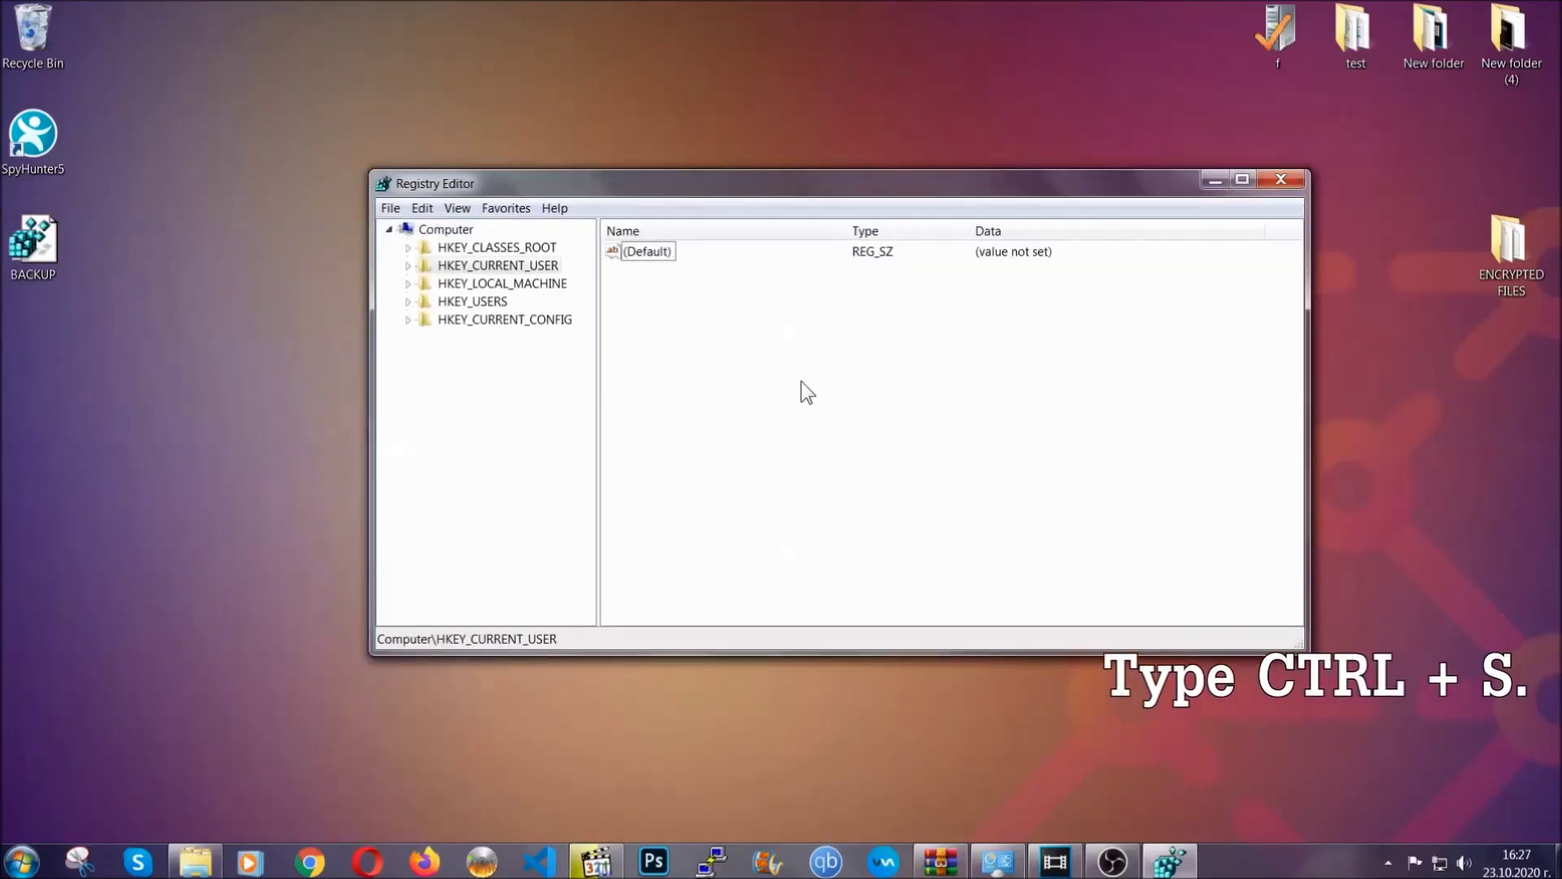
key(ctrl+f)
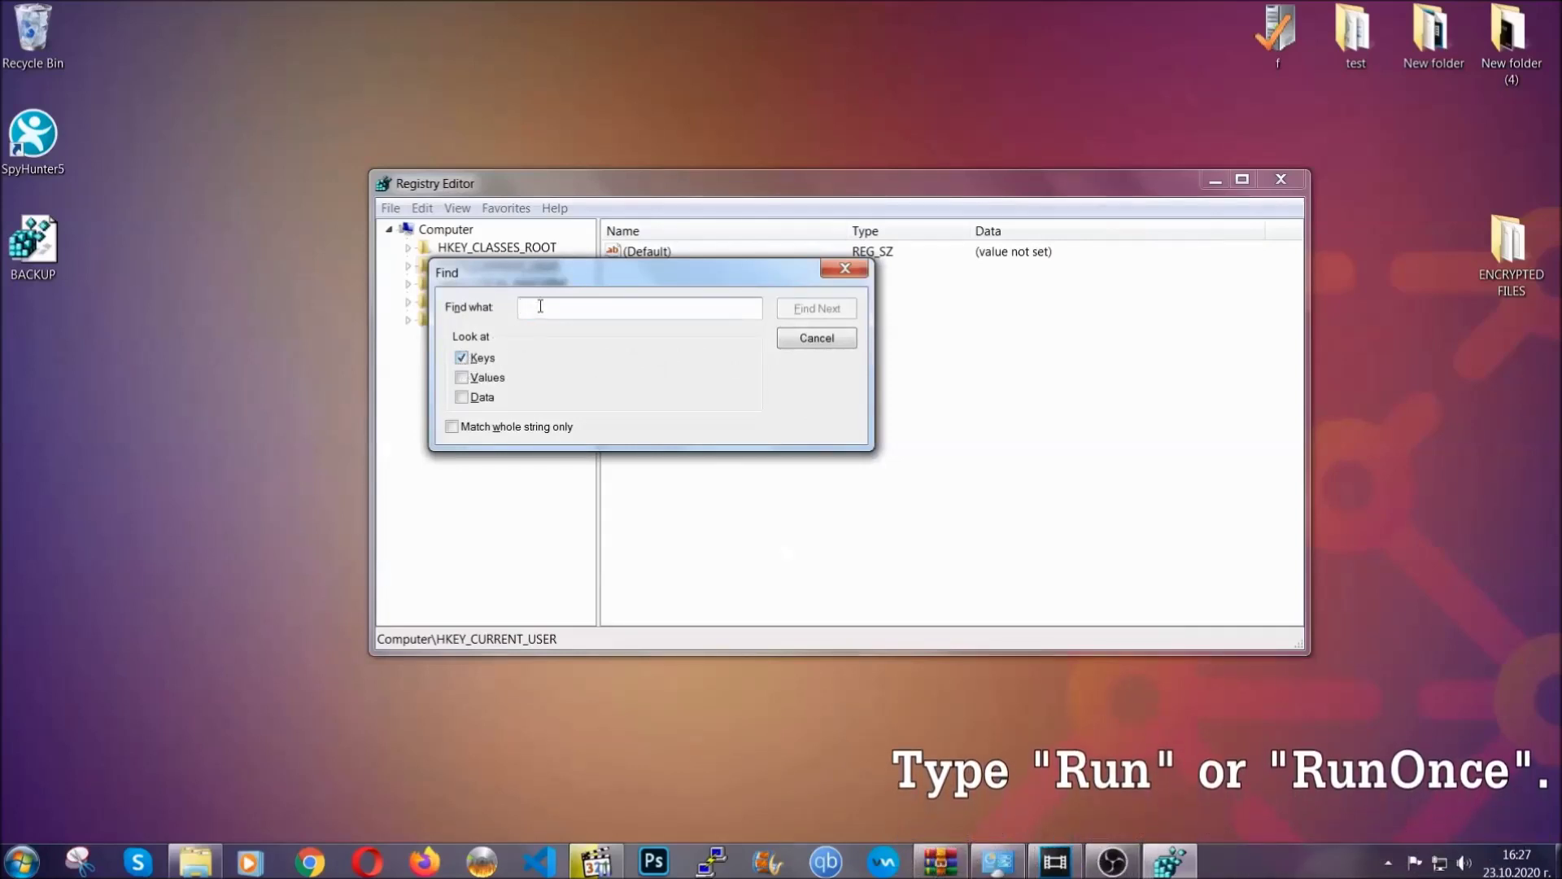
text(RunO)
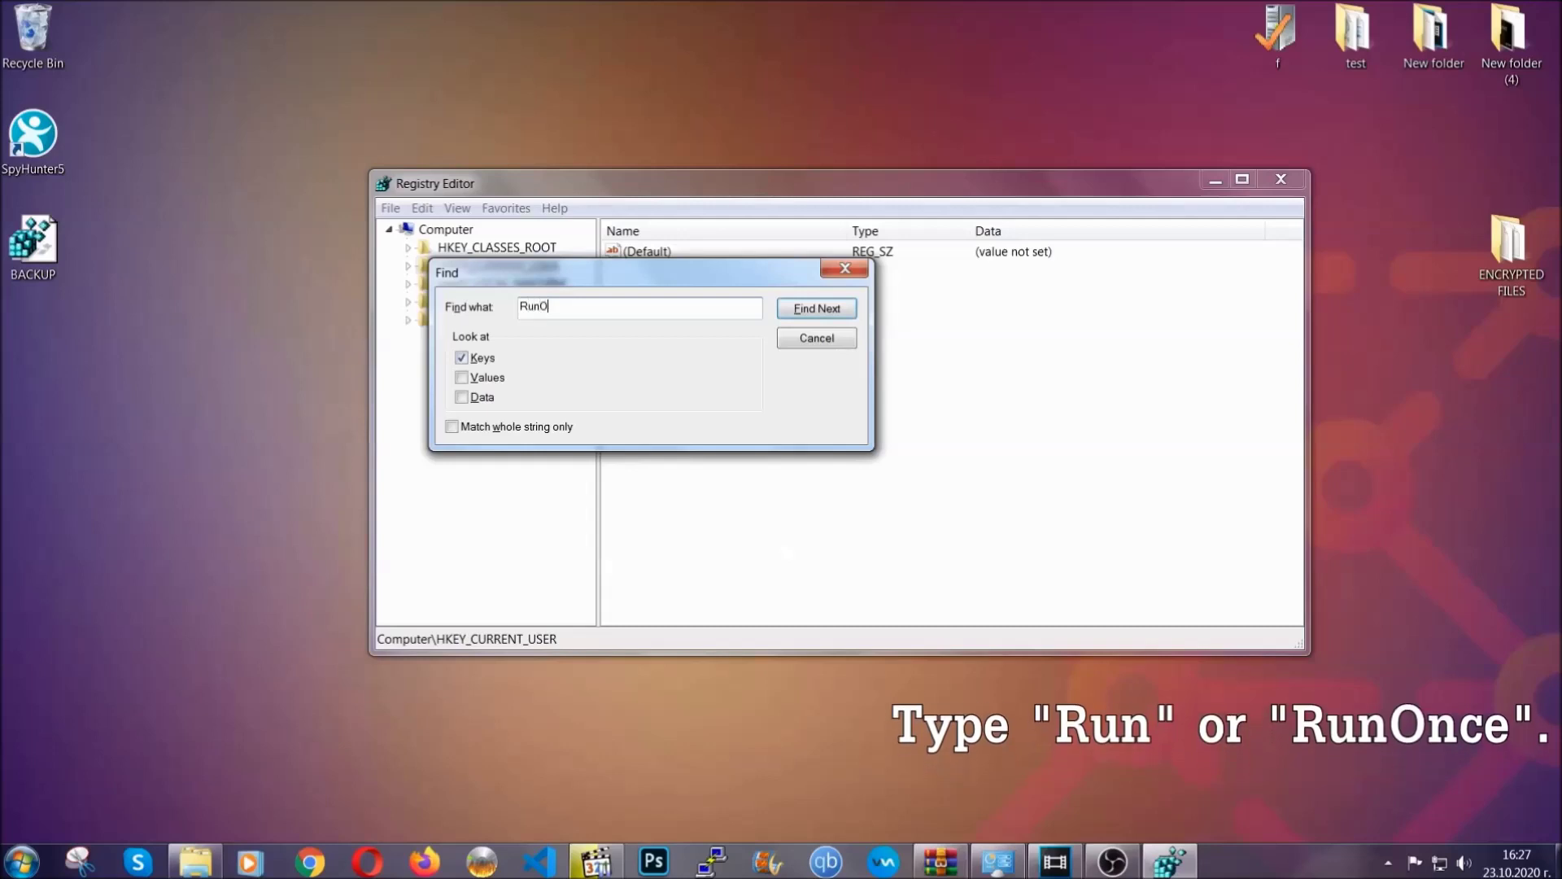
text(nce)
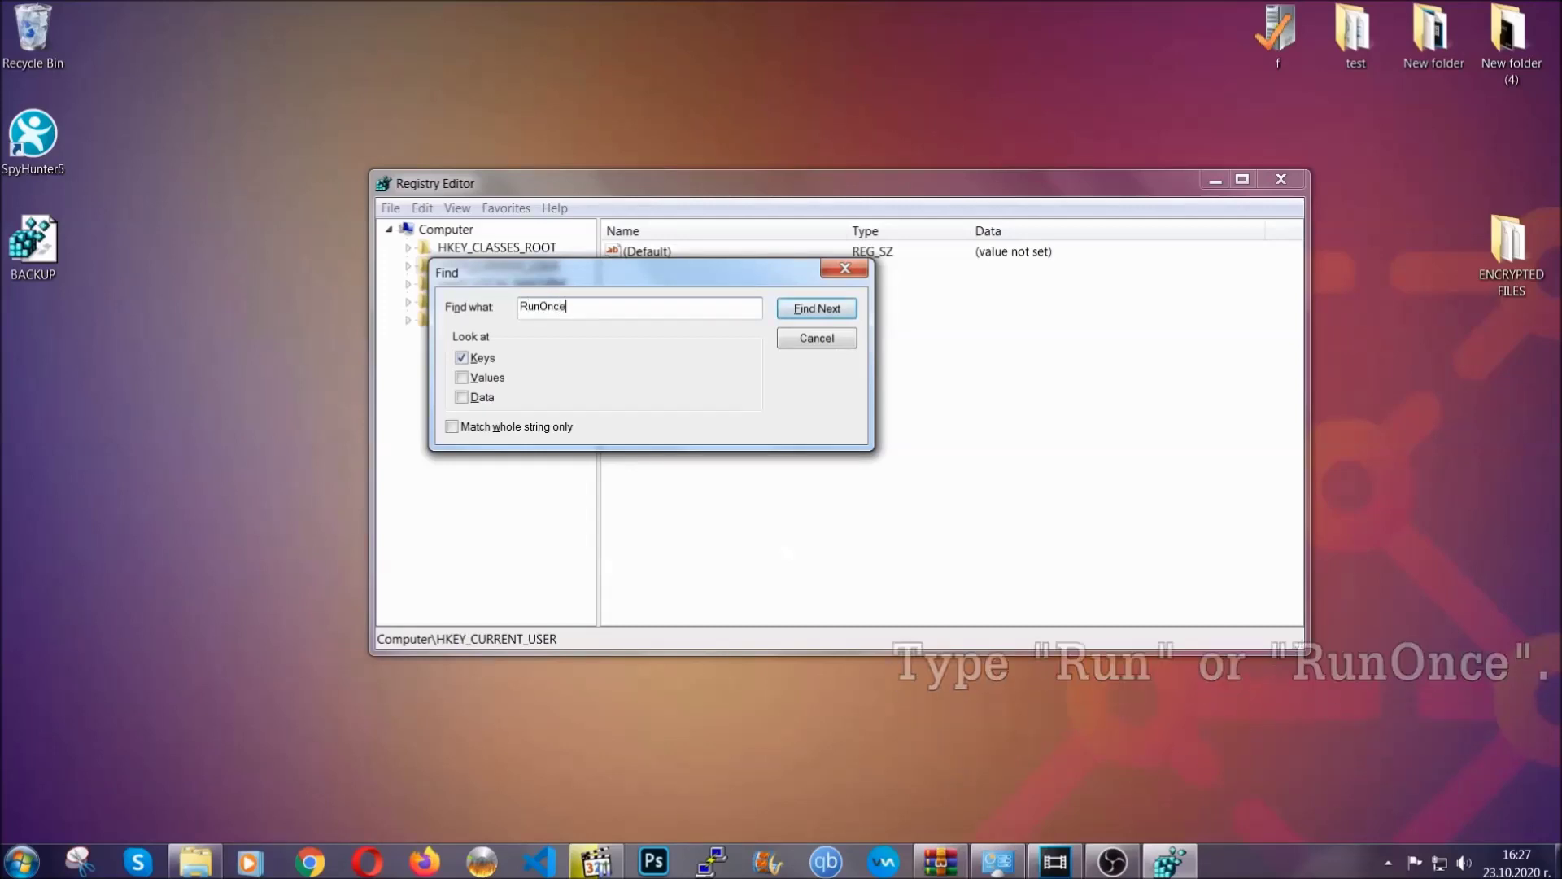
click(816, 308)
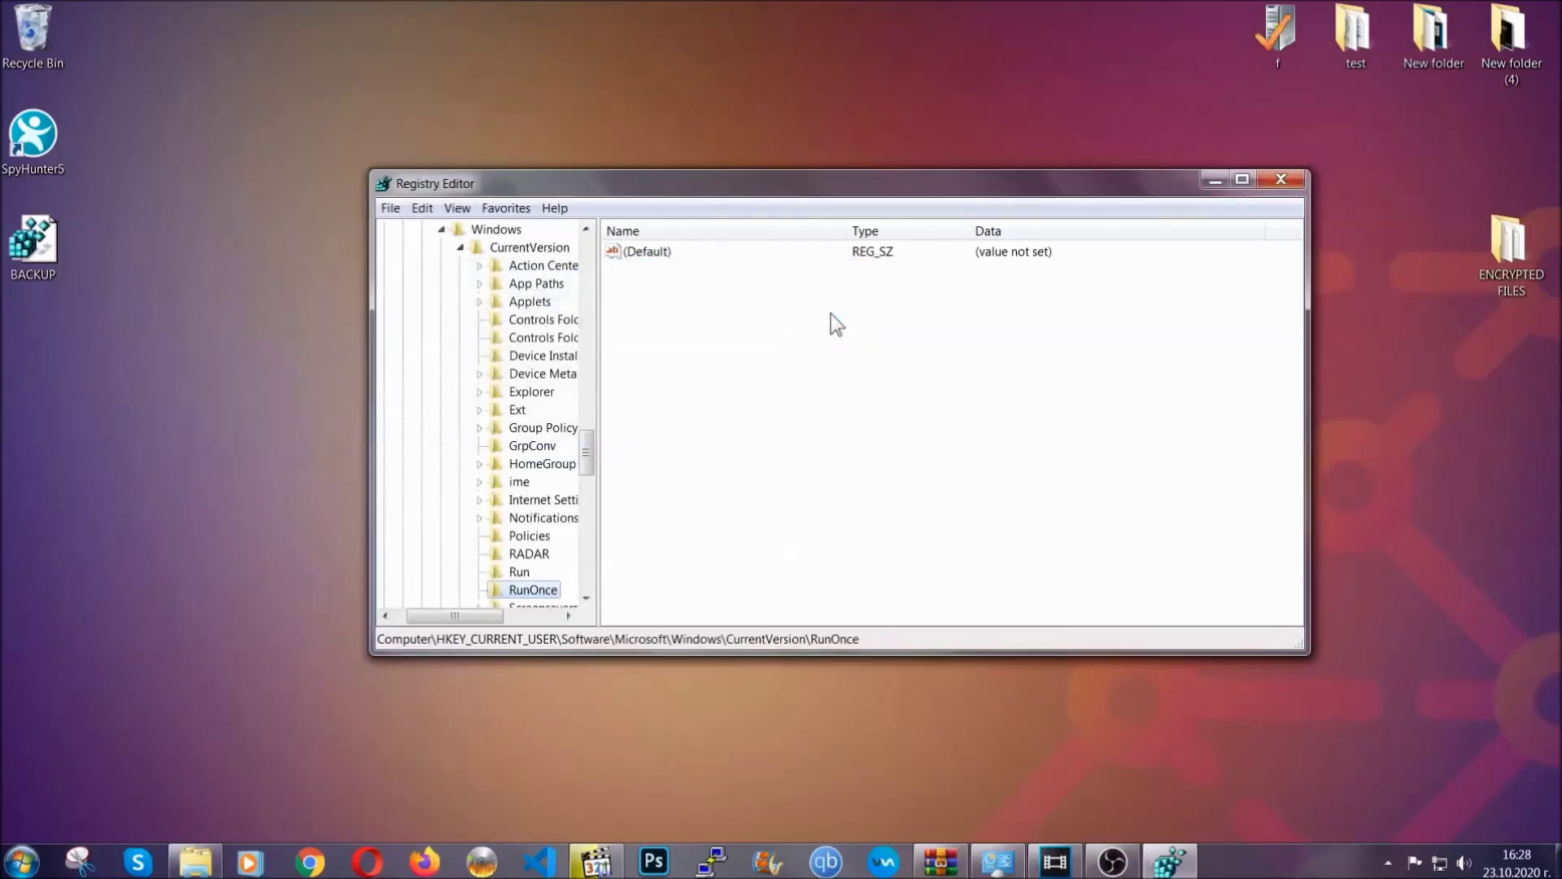
- In the Run key, delete the THE VIRUS value and confirm with Yes
drag(587, 448, 587, 477)
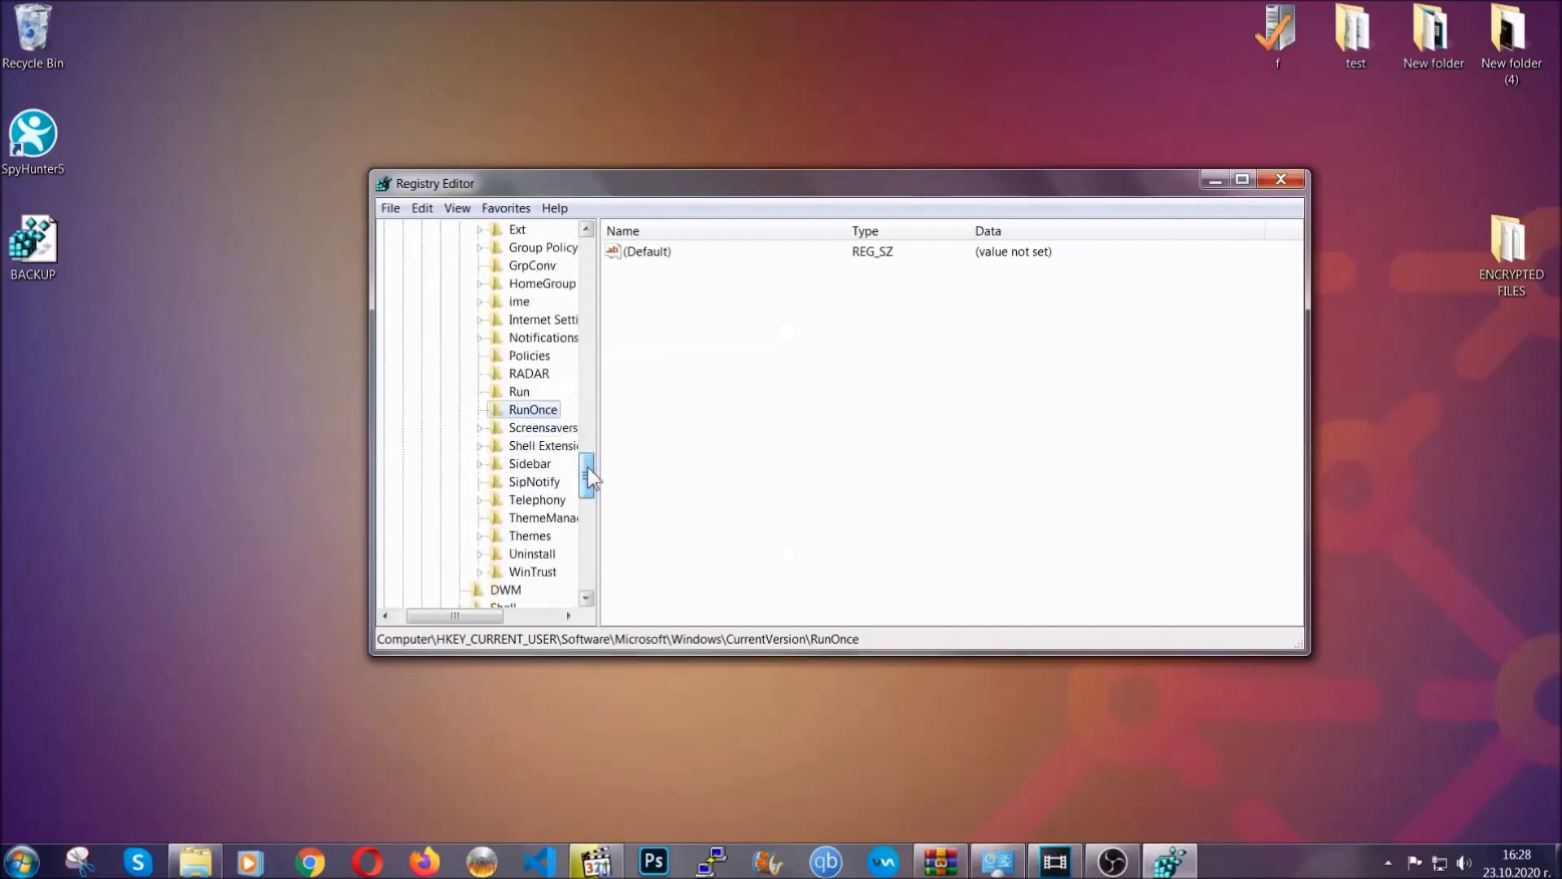
click(519, 392)
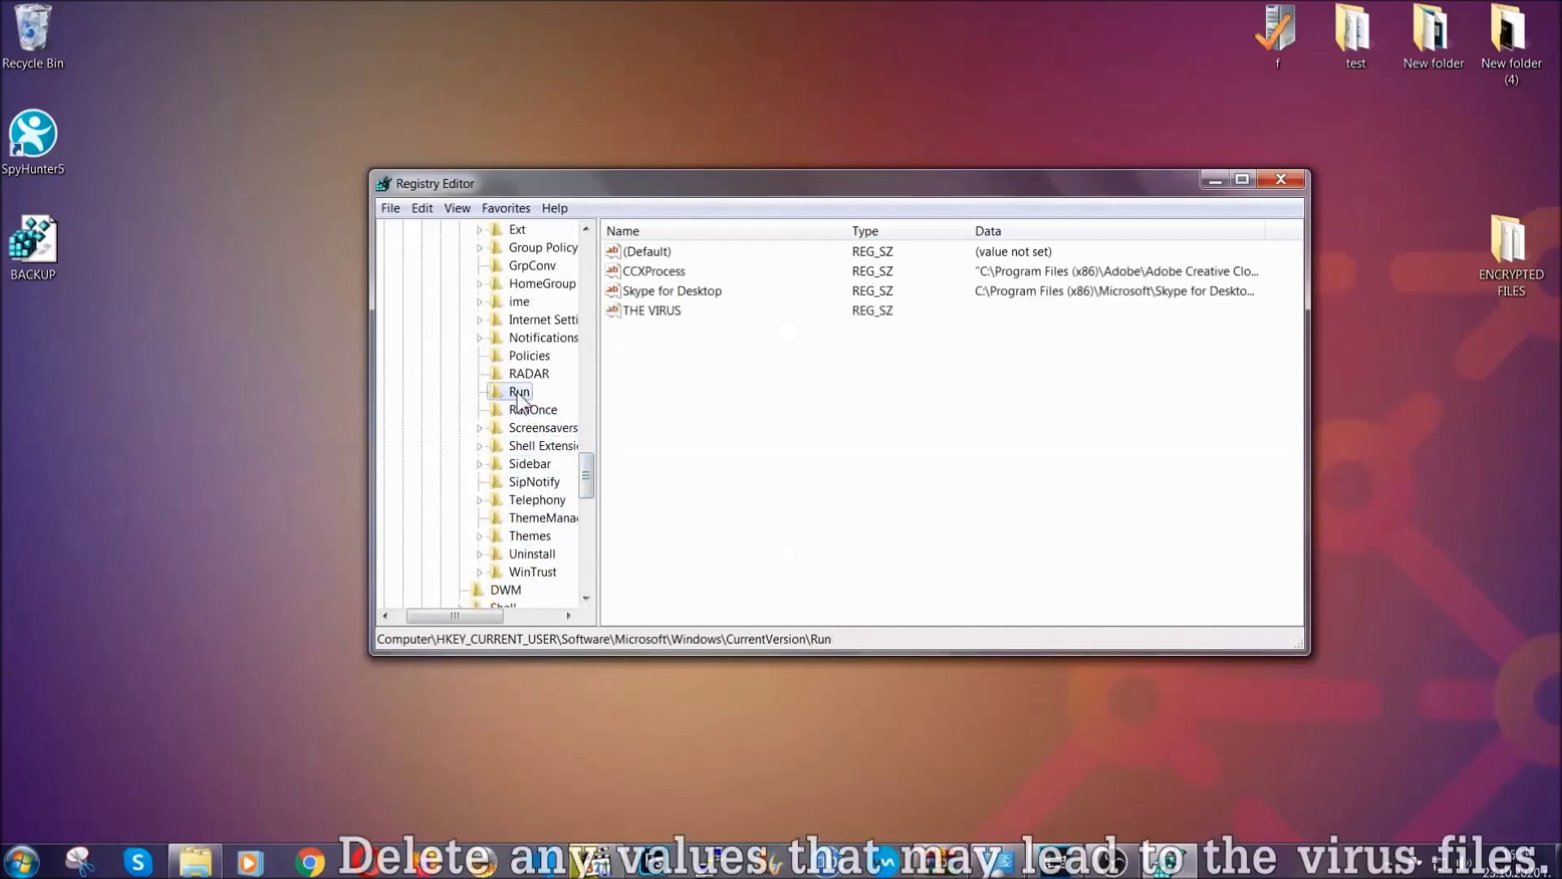
click(641, 312)
right_click(641, 313)
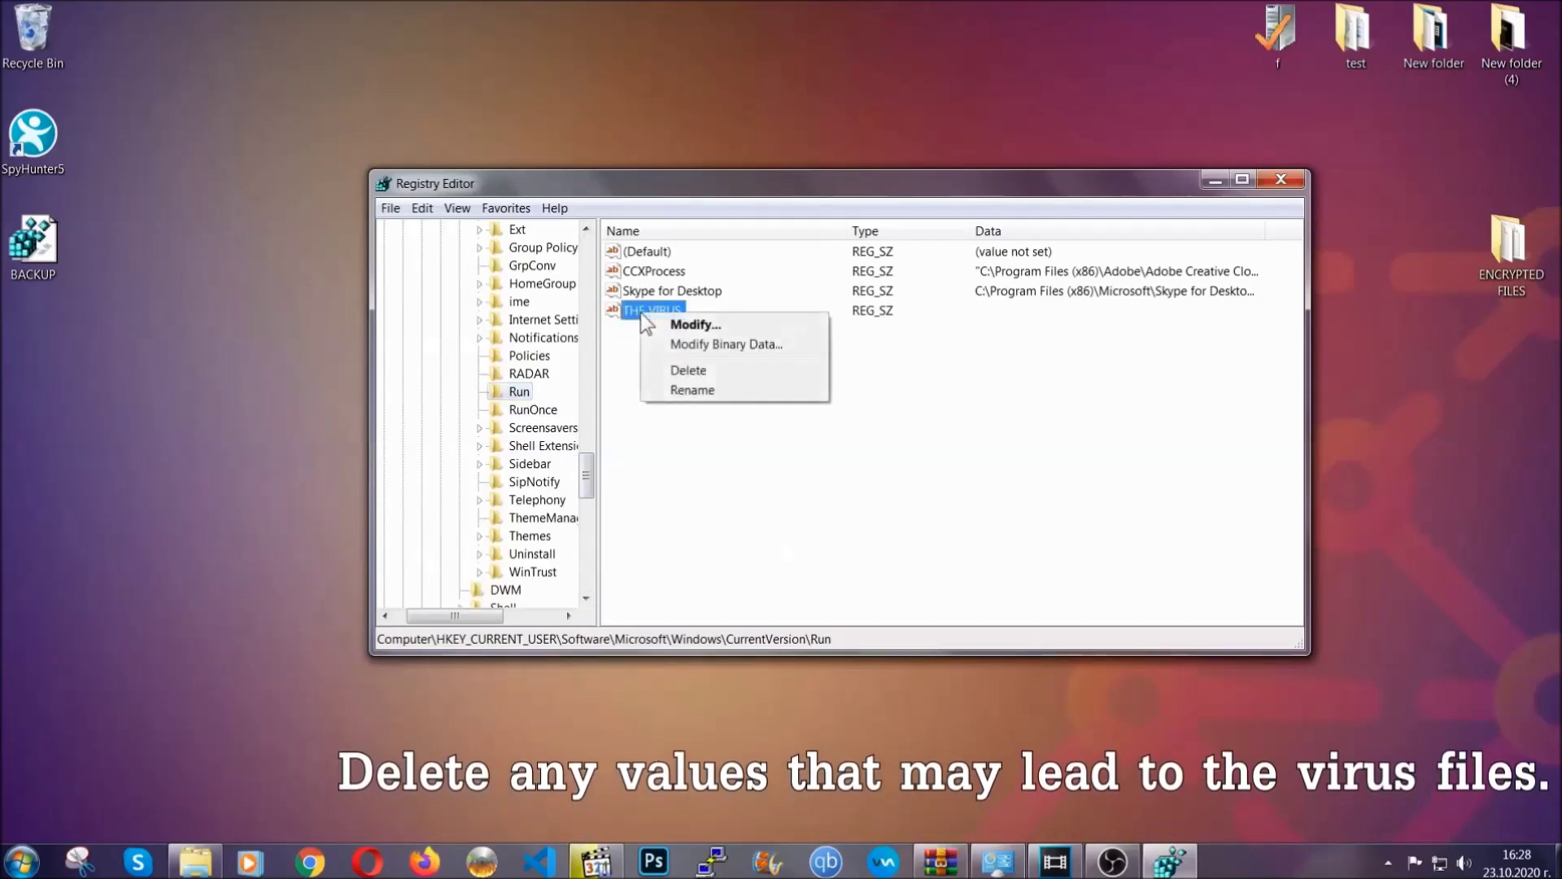
click(670, 370)
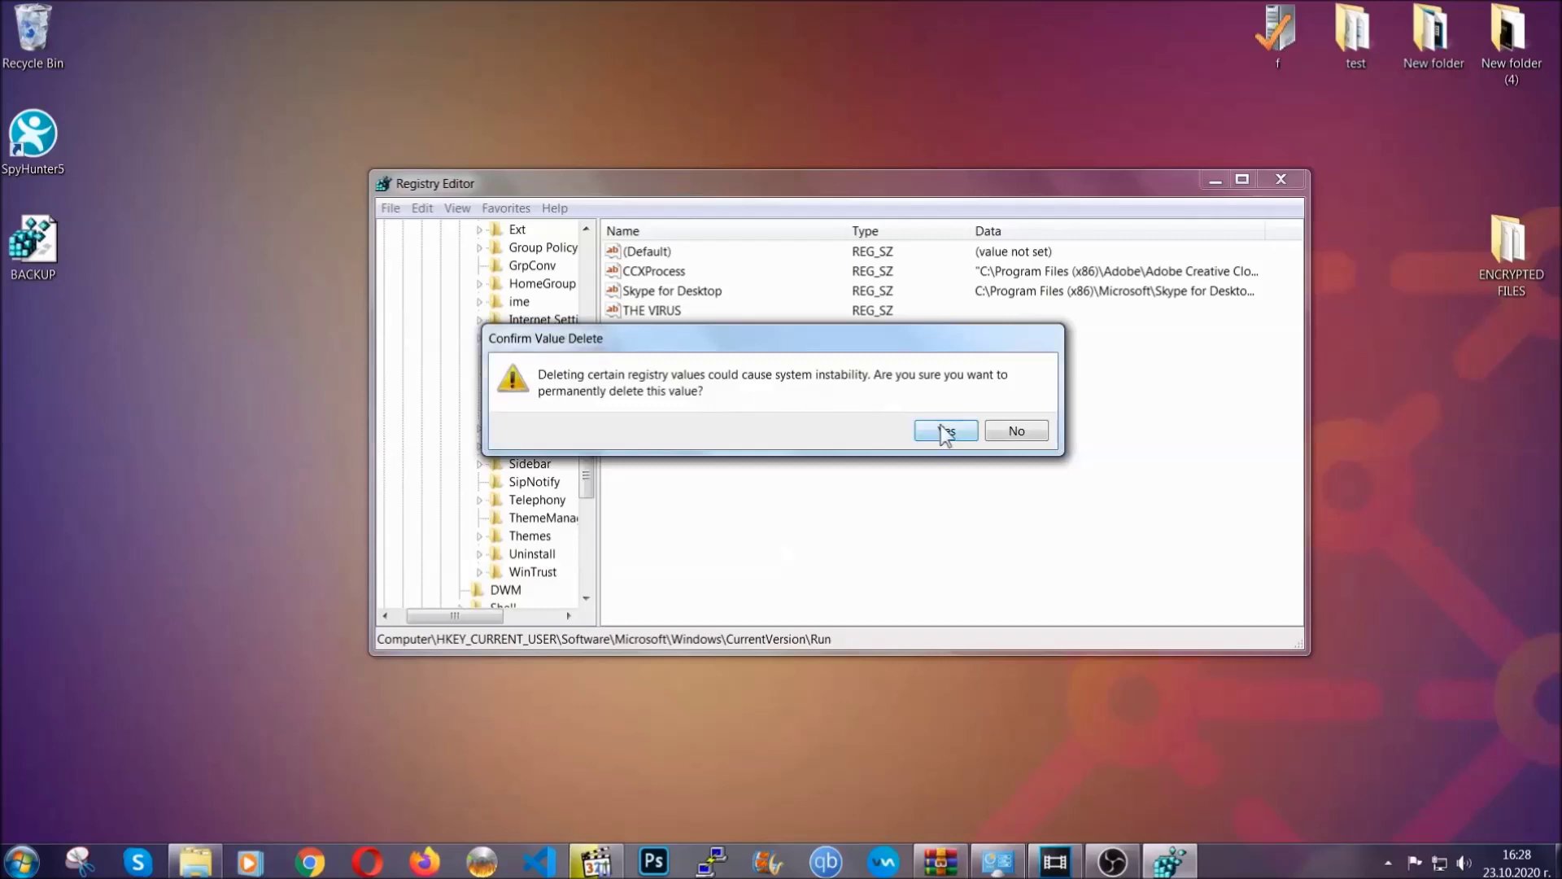
click(945, 431)
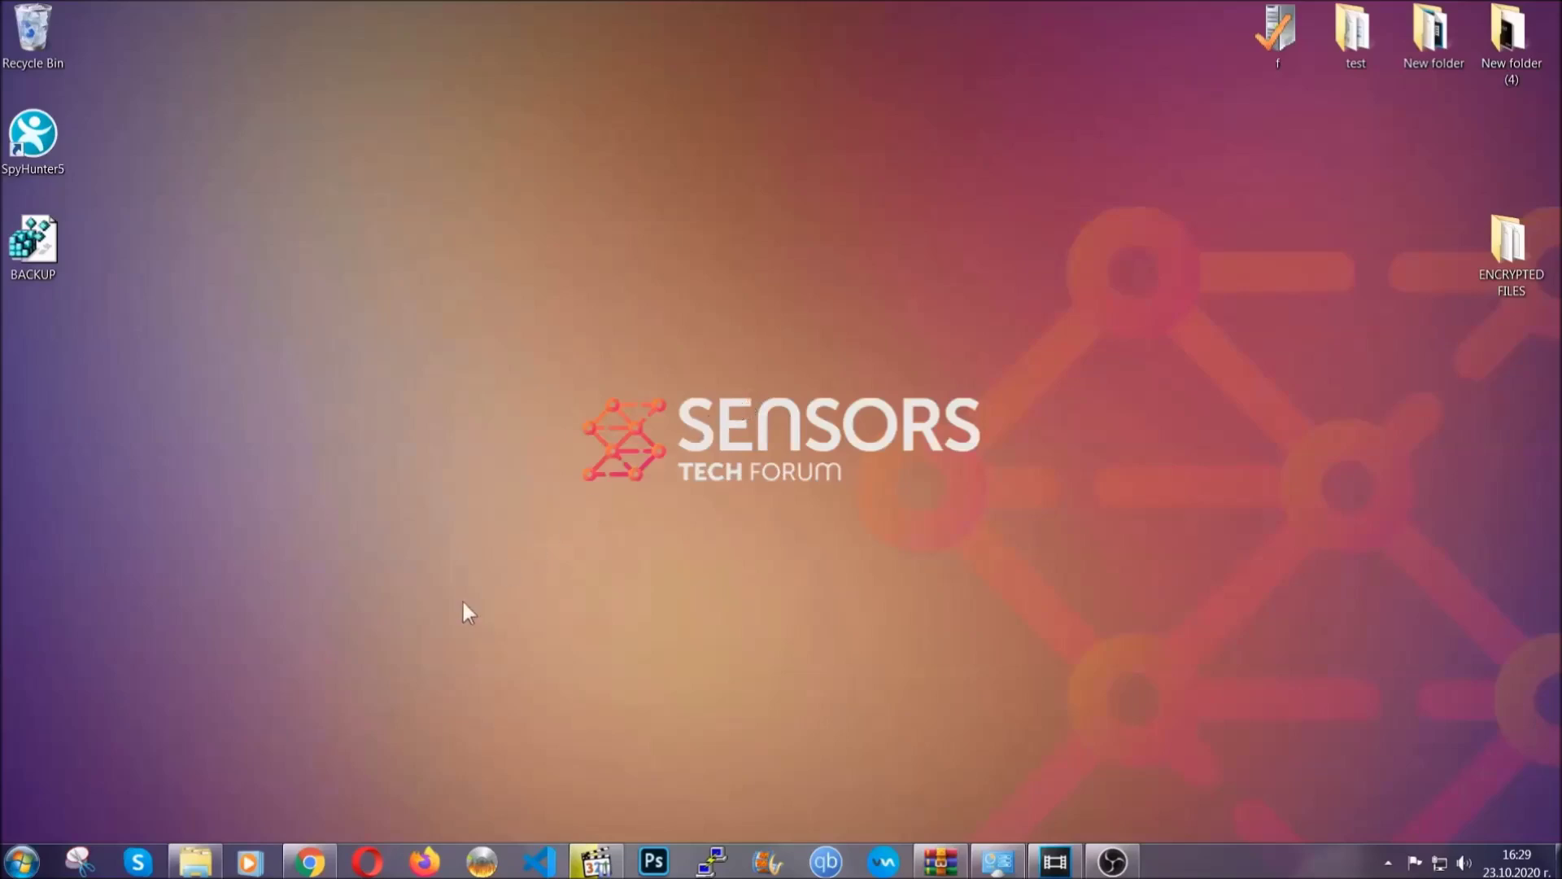
- Return to the ransomware article in Chrome and expand 'Method 2 - Restore Data via Windows Backup'
click(310, 863)
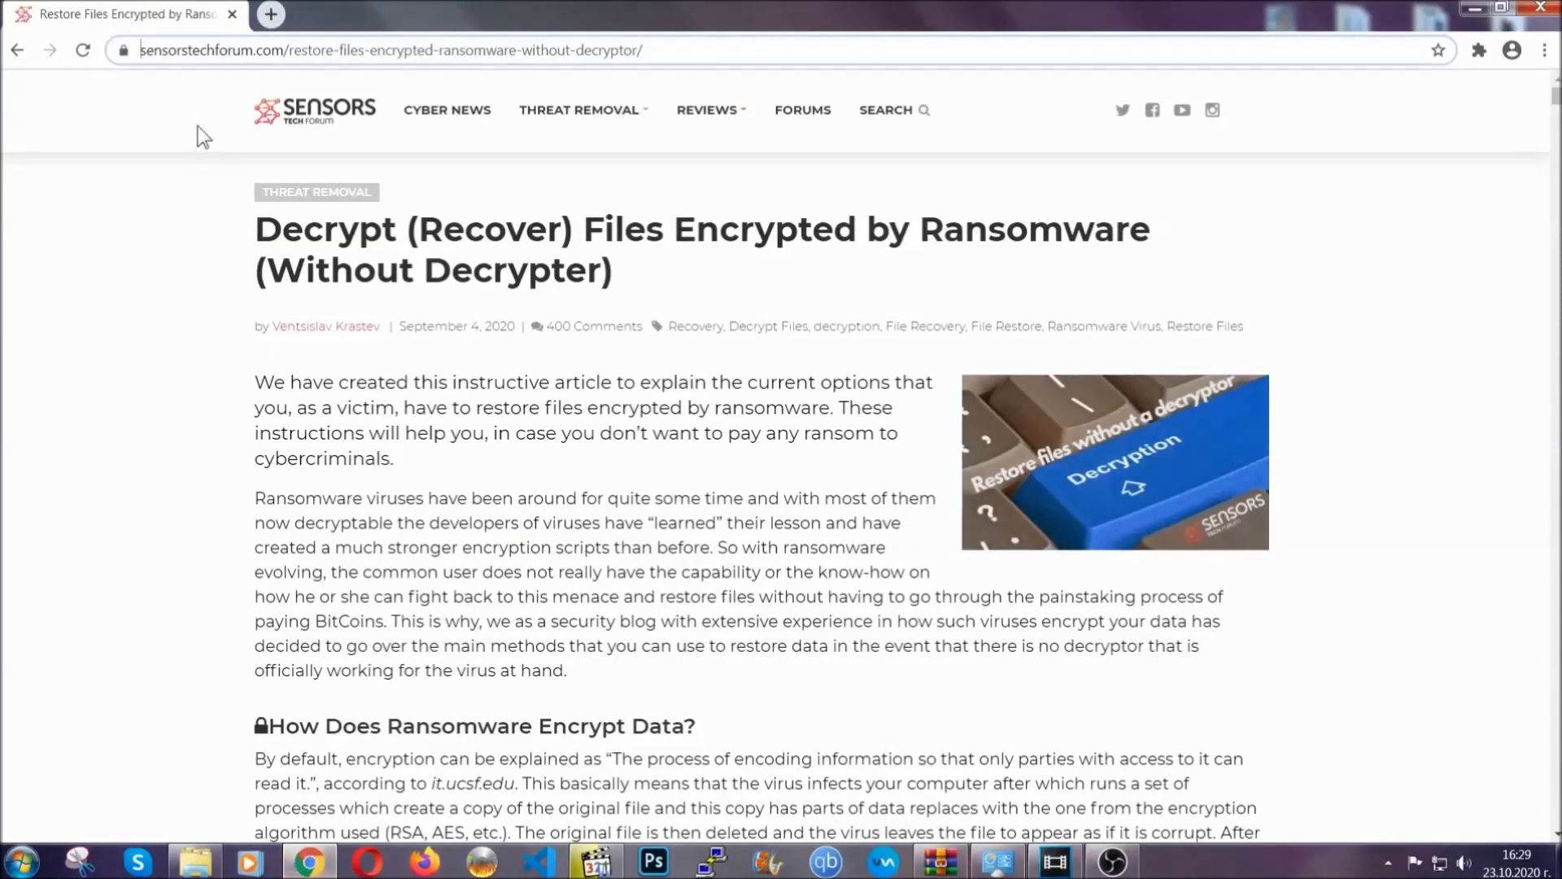
drag(141, 51, 704, 57)
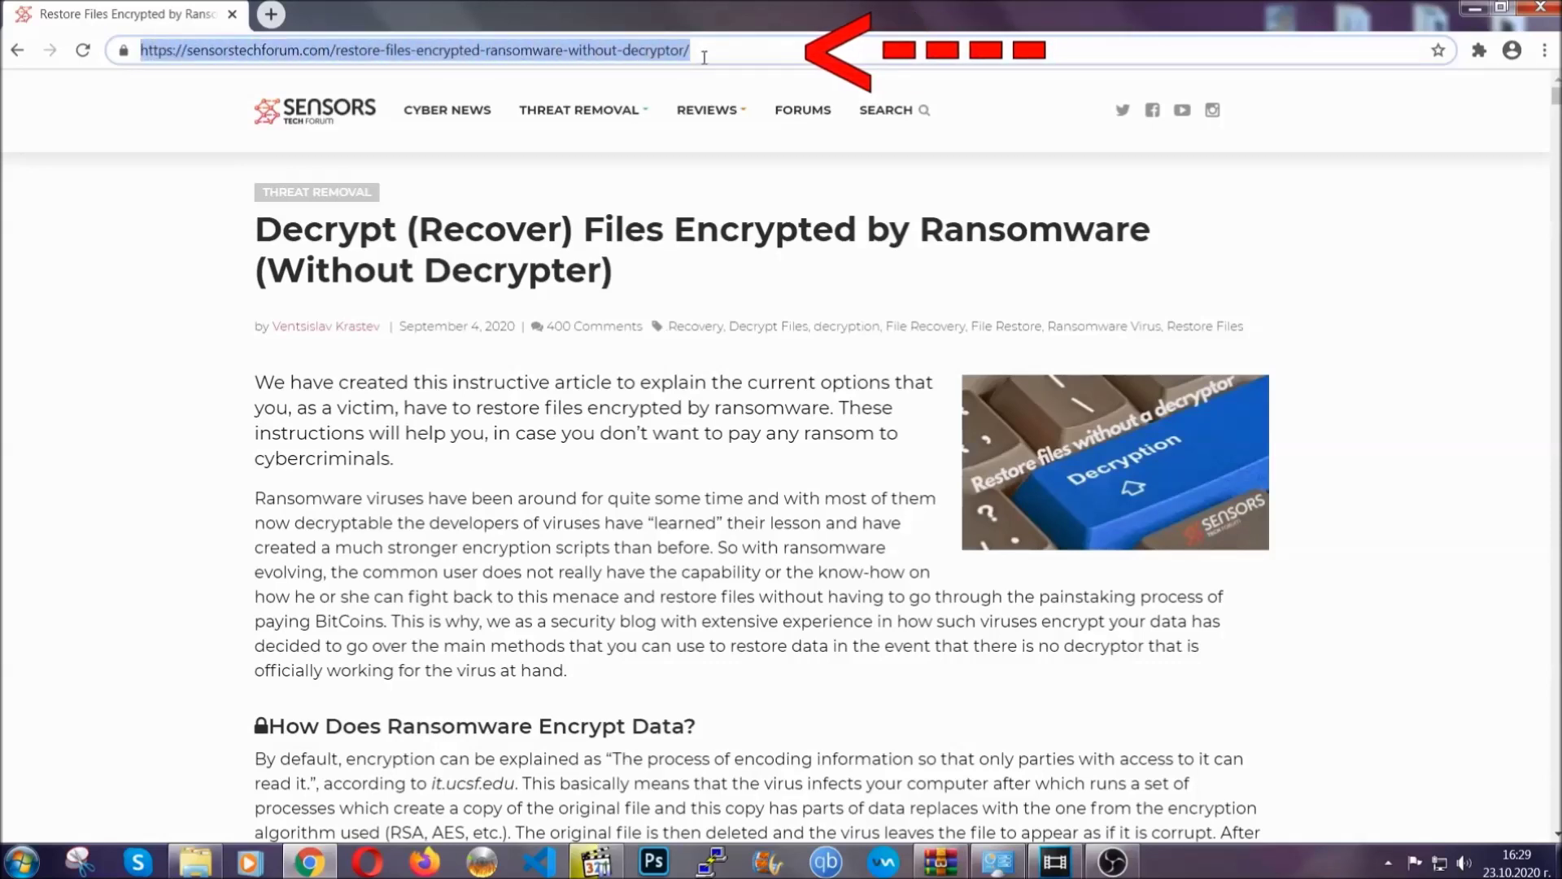
mouse_move(707, 159)
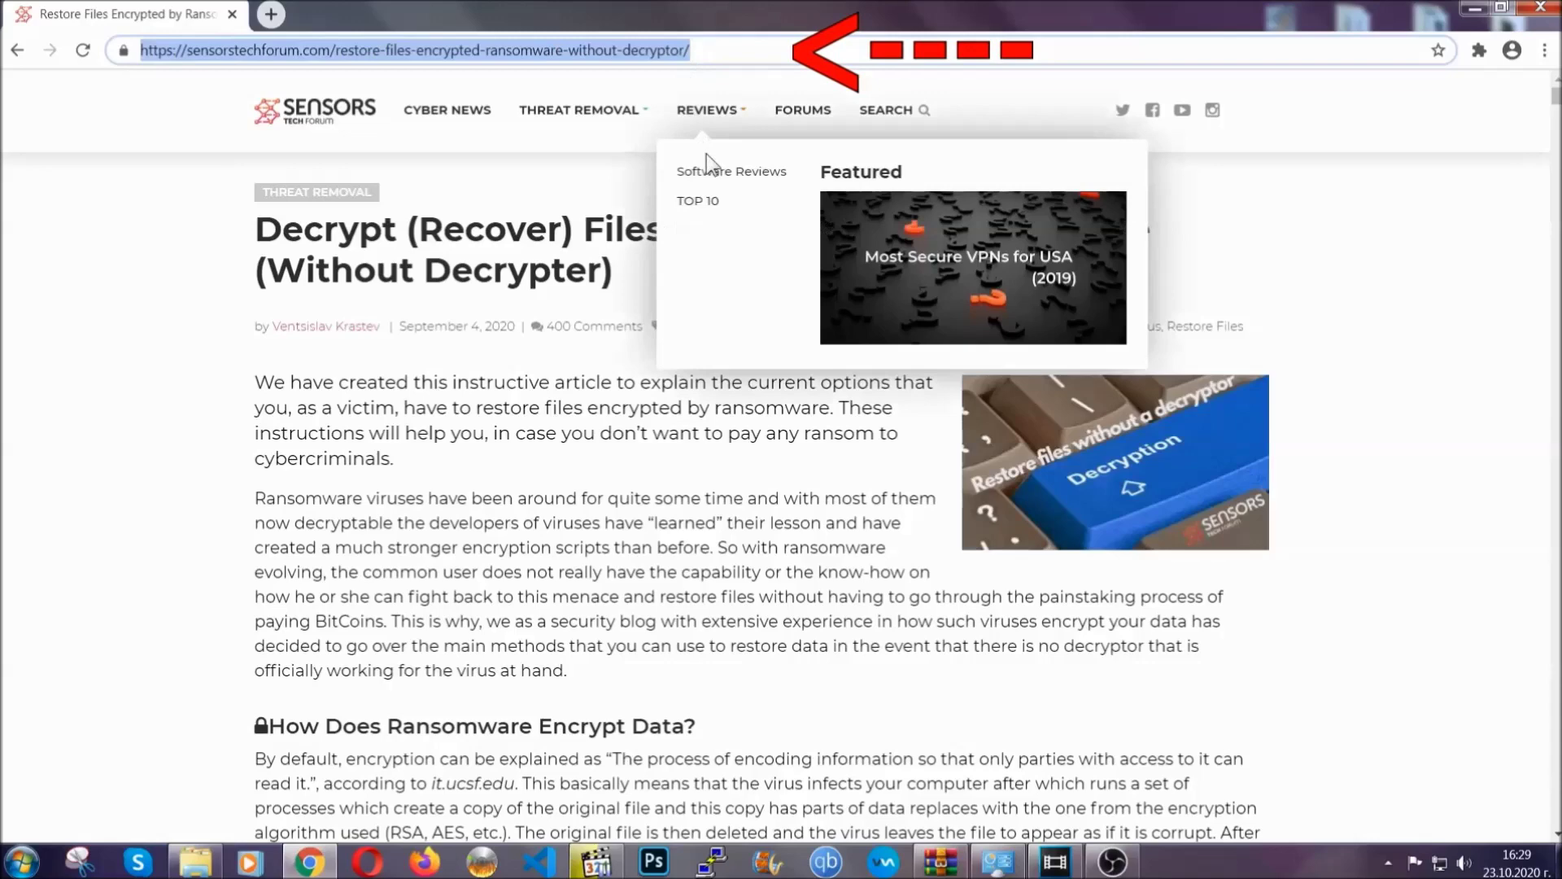
scroll(803, 443, down, 5)
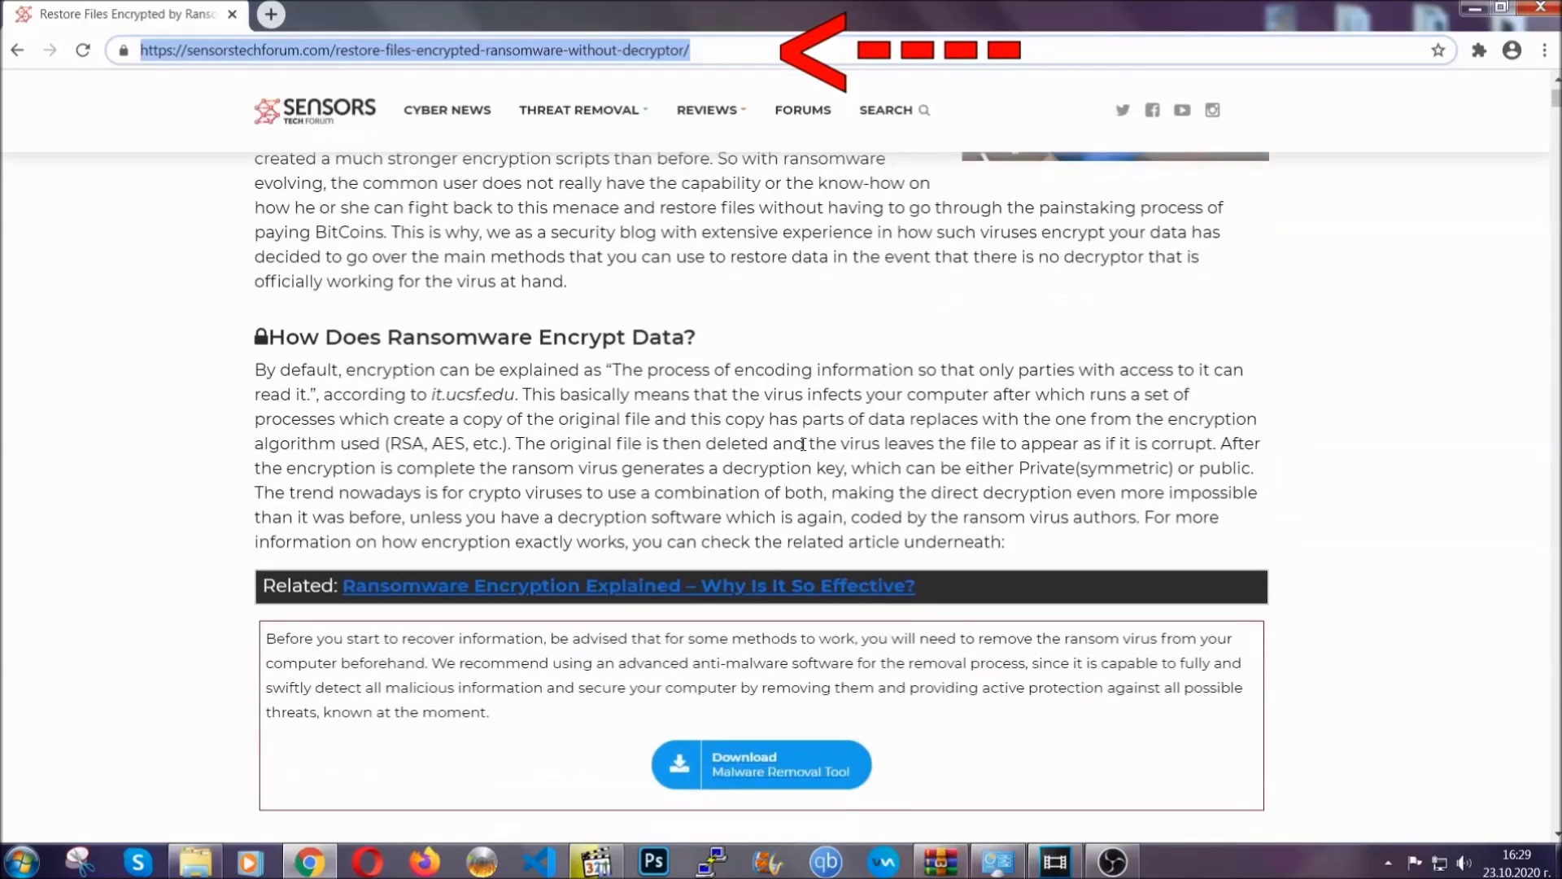
scroll(803, 444, down, 6)
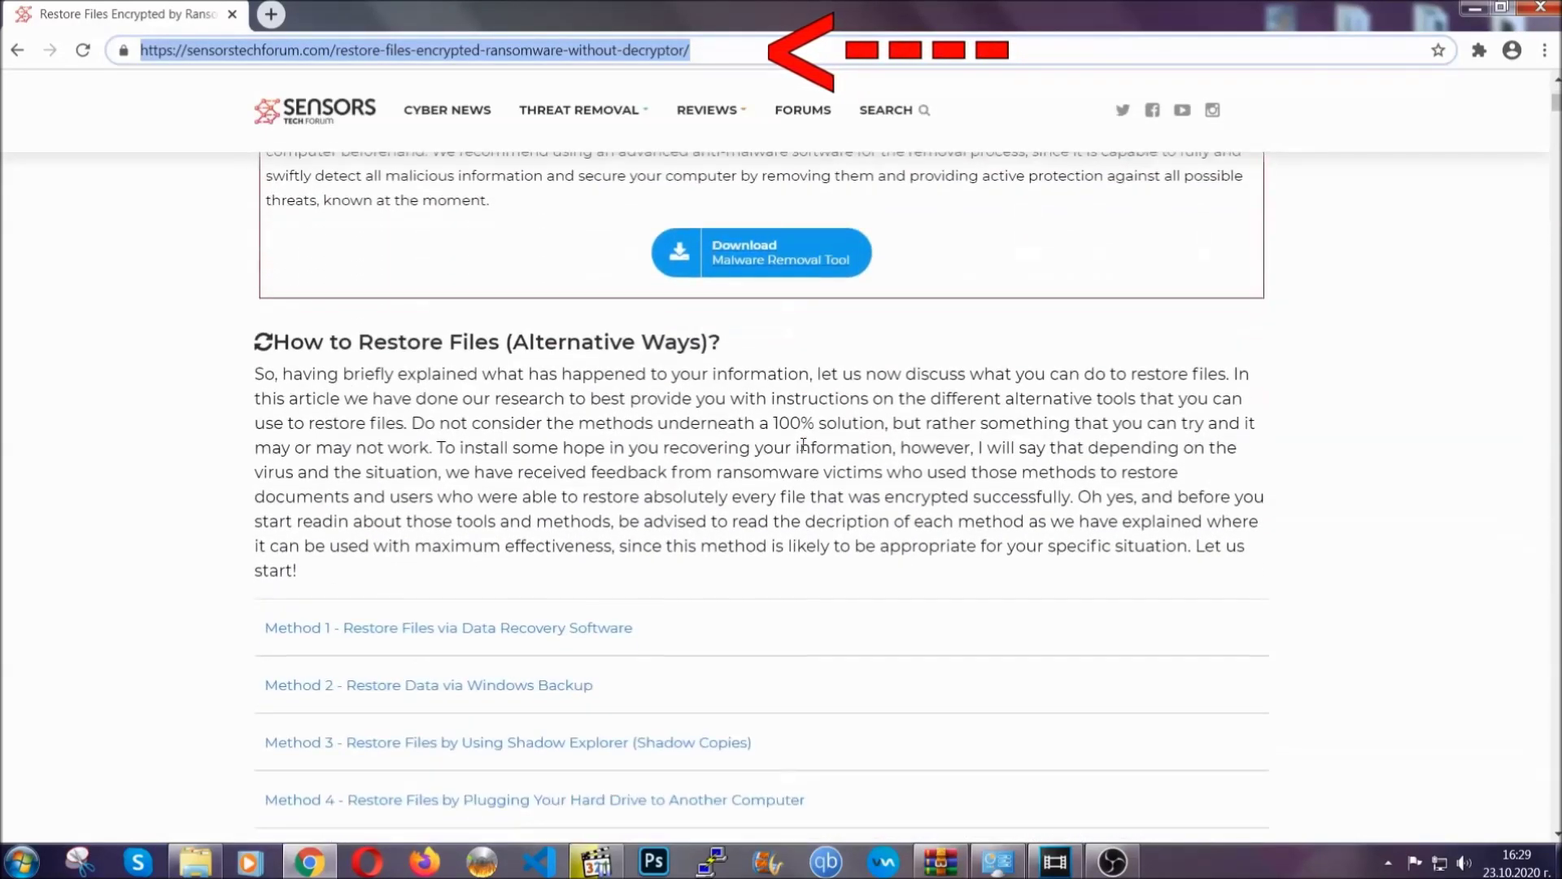
scroll(803, 443, down, 4)
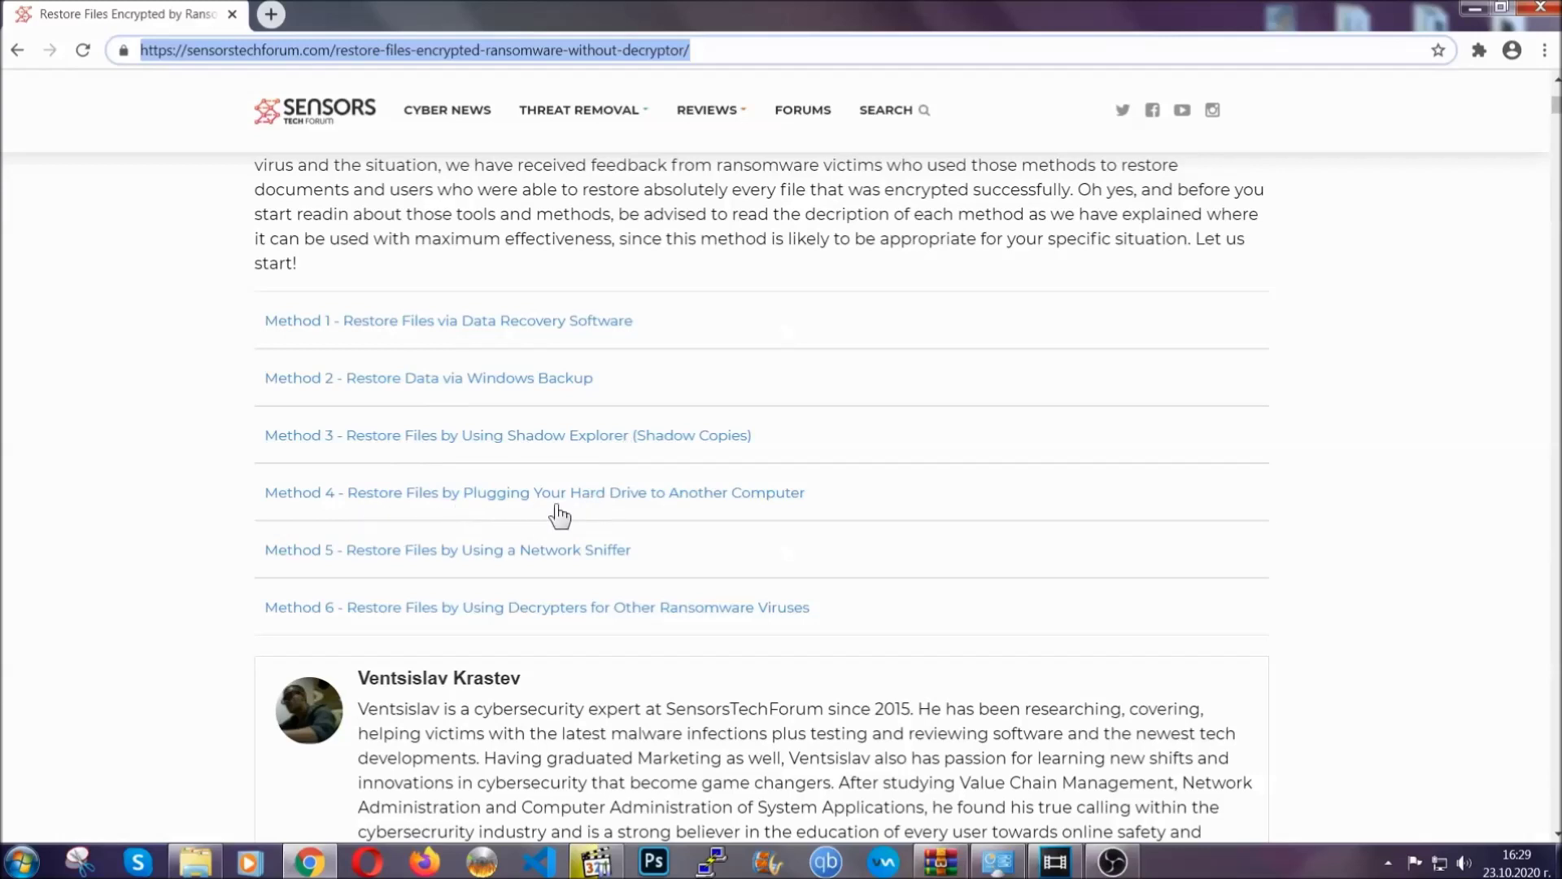
click(486, 376)
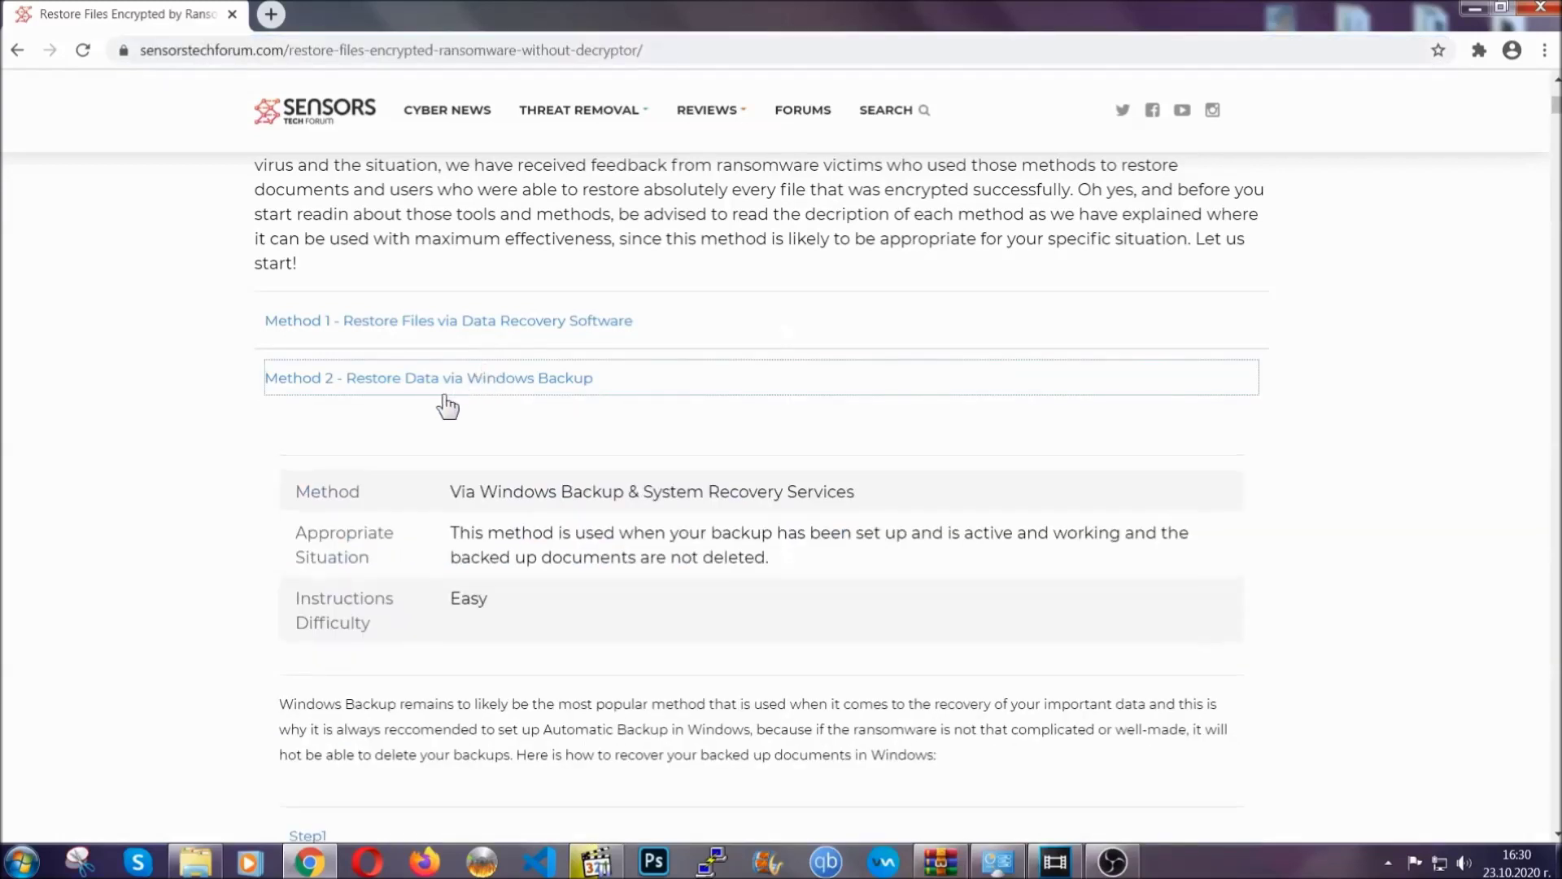
- Expand the Step1, Step2 and Step3 instructions of the Windows Backup method
drag(453, 491, 556, 618)
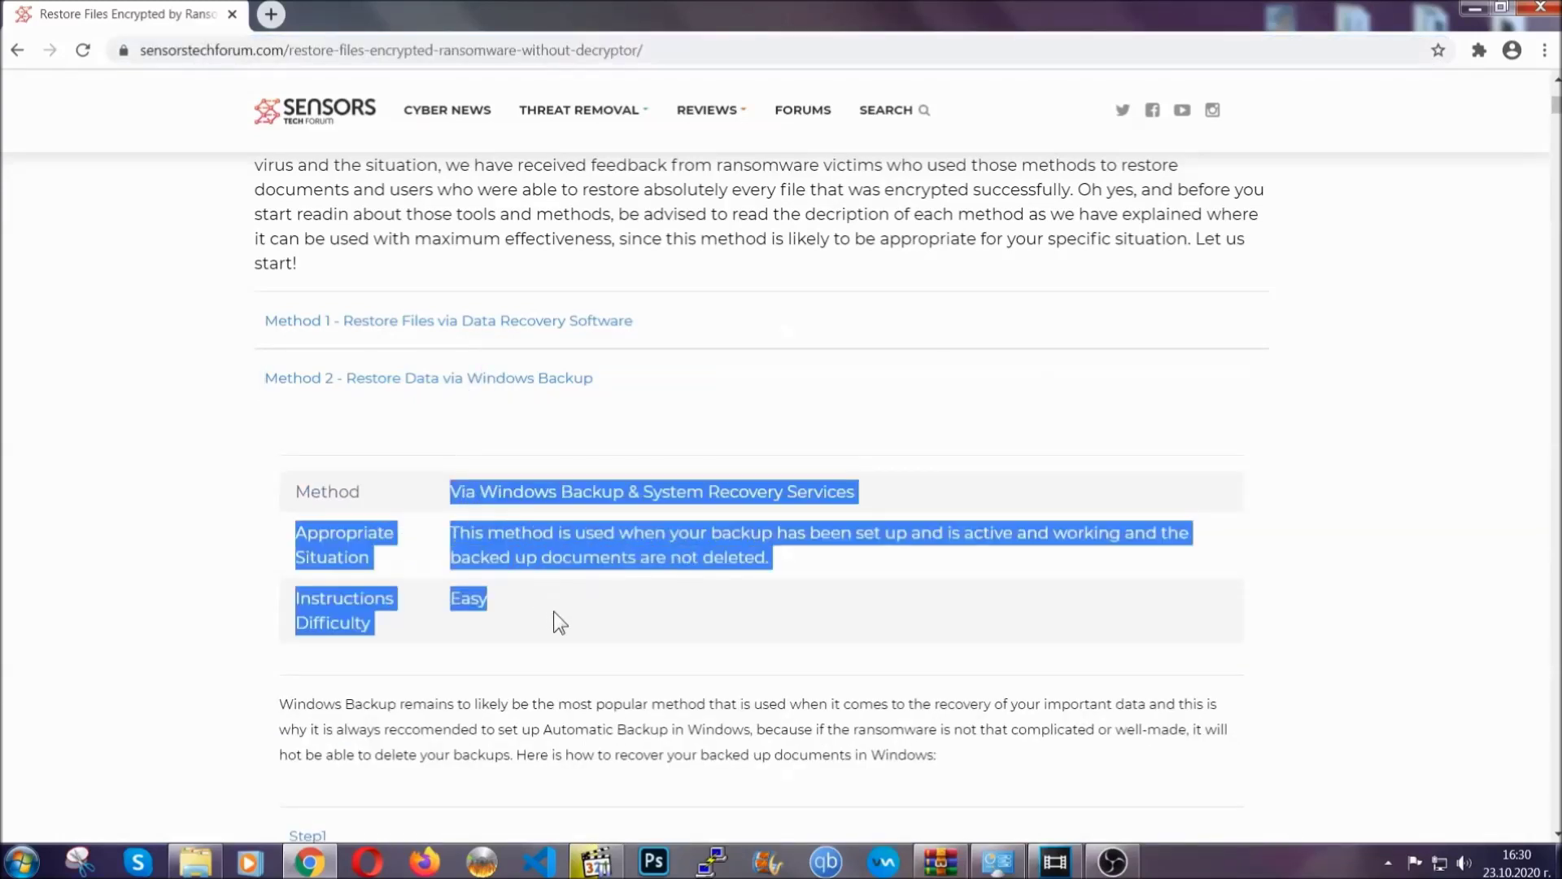
click(558, 607)
scroll(559, 606, down, 4)
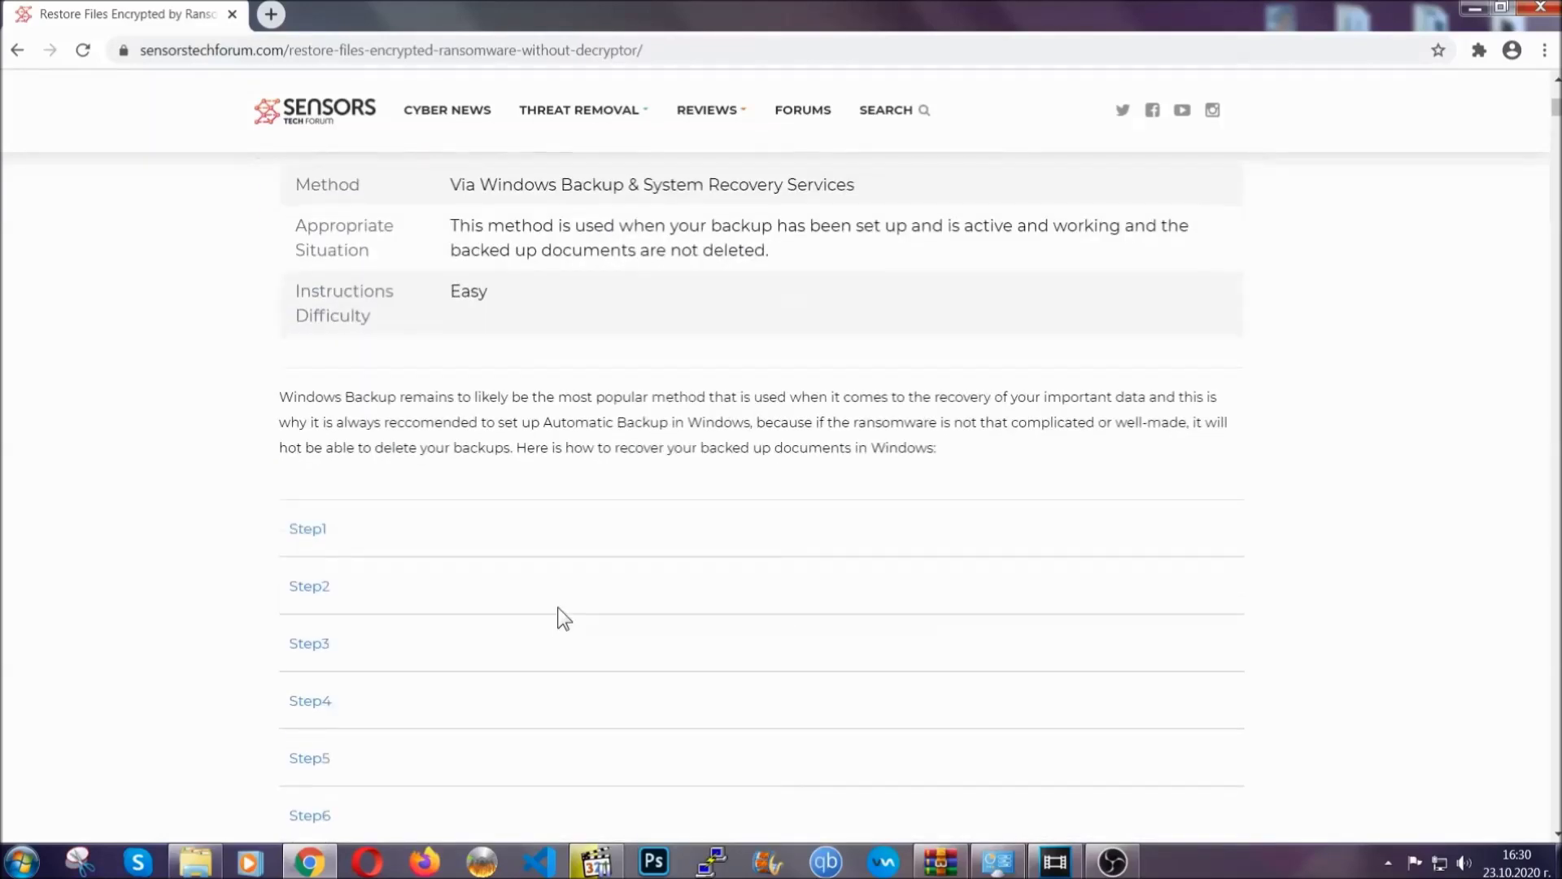
scroll(558, 607, down, 1)
click(321, 428)
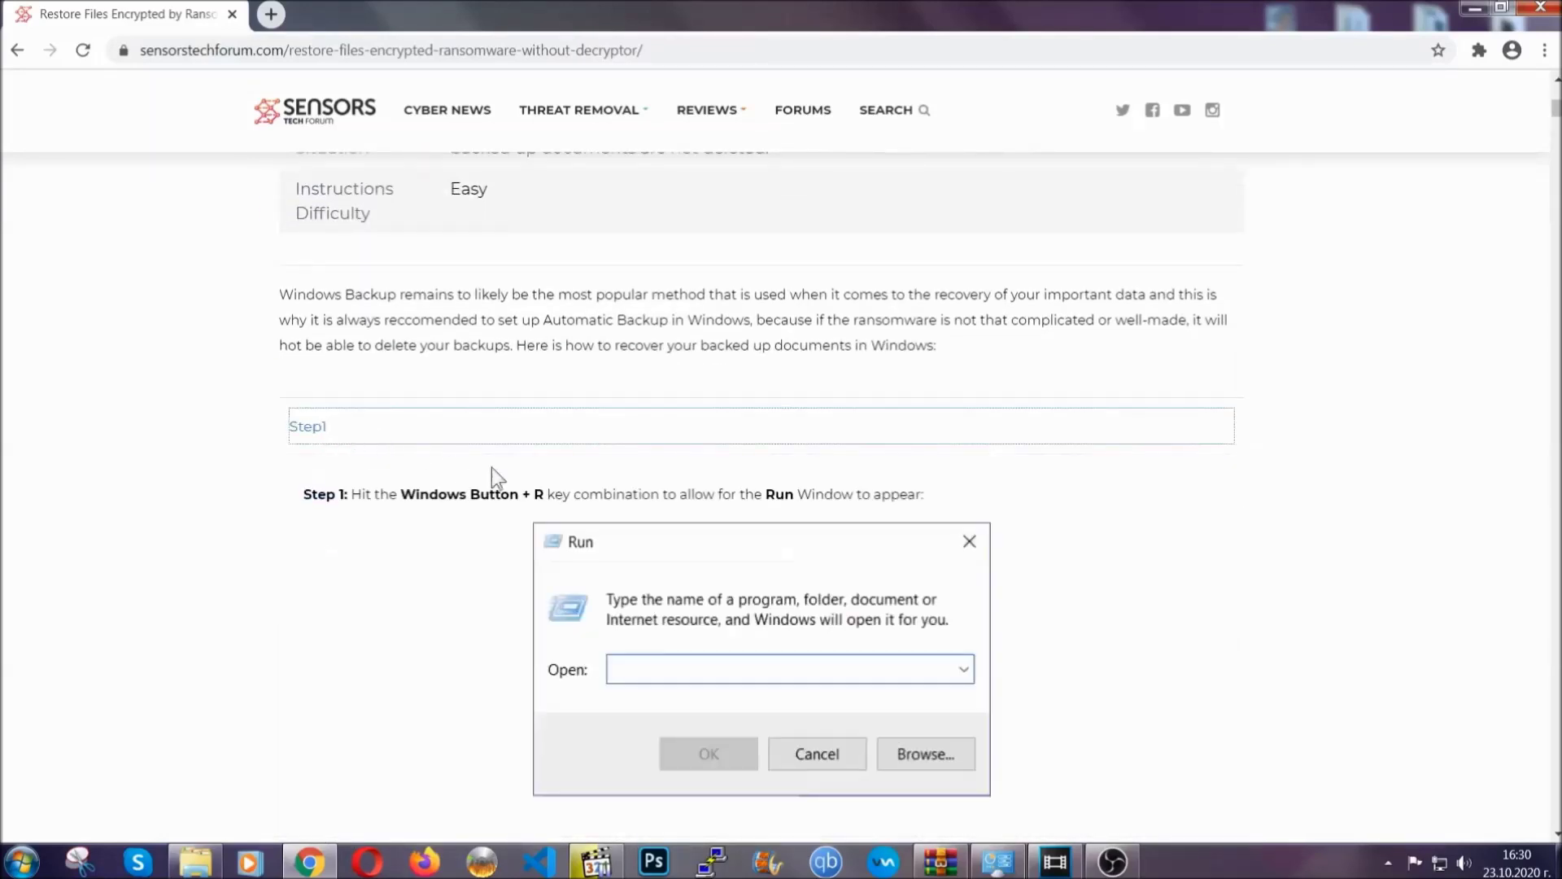
scroll(732, 506, down, 5)
click(366, 511)
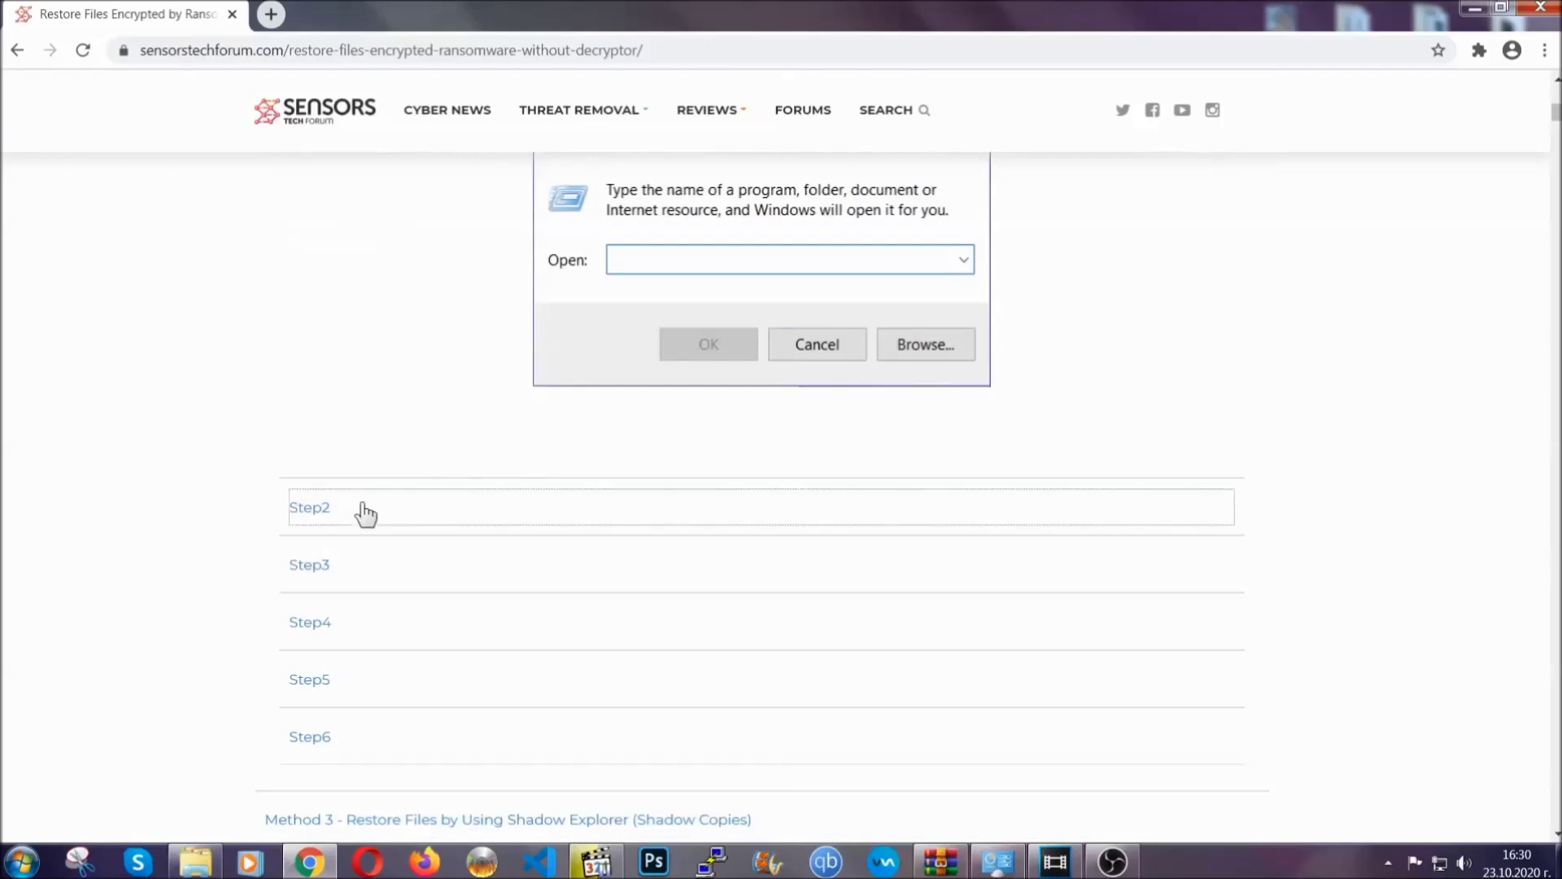
scroll(700, 514, down, 5)
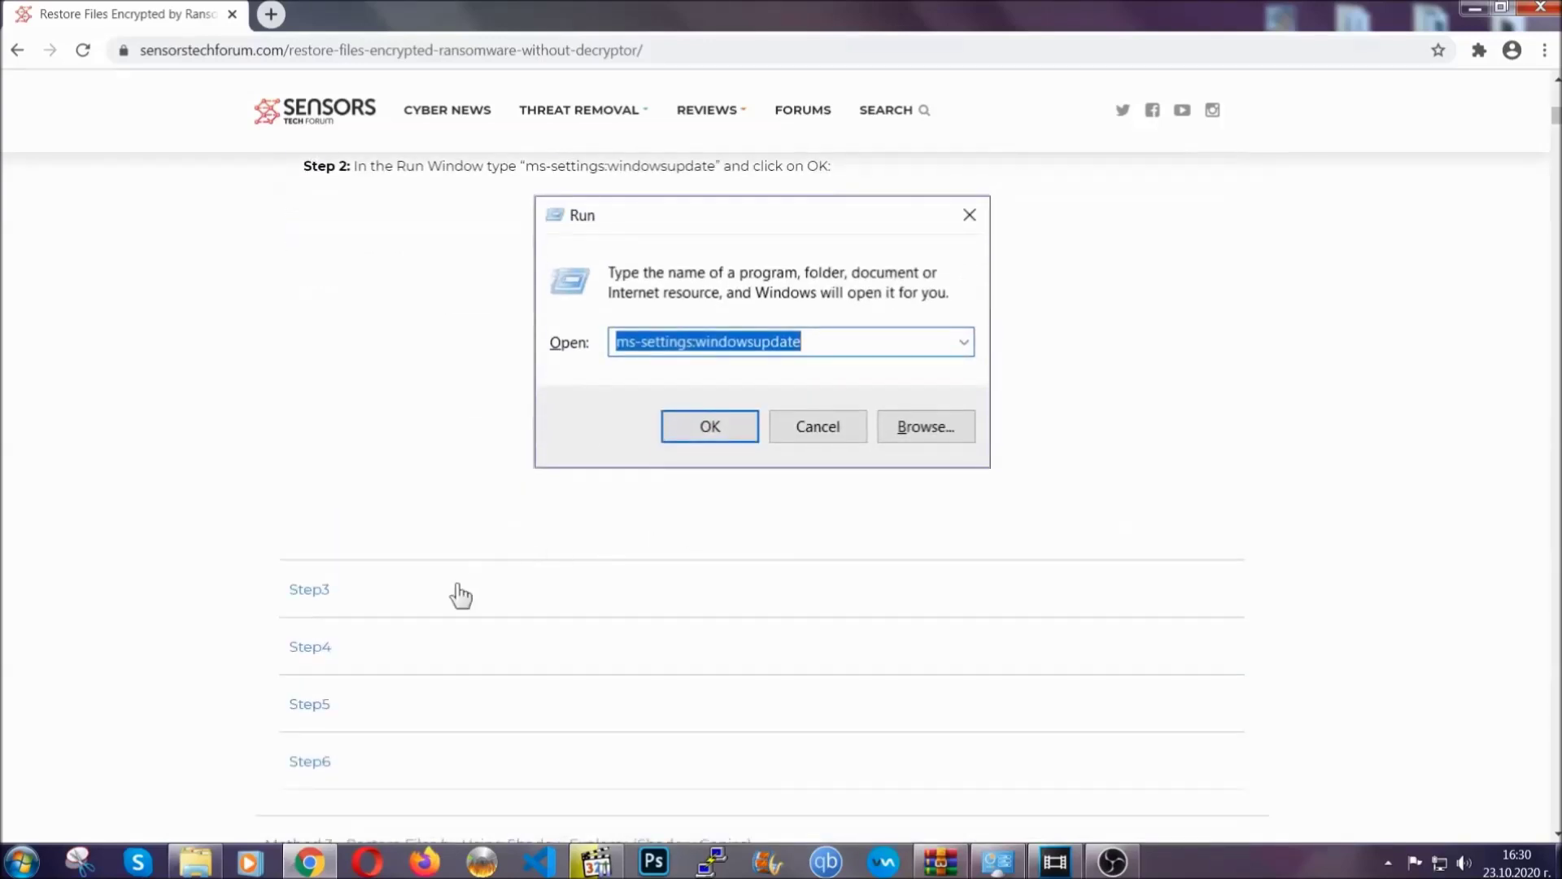
click(480, 579)
- Scroll through the expanded steps, then minimize Chrome to reveal the desktop
scroll(691, 558, down, 4)
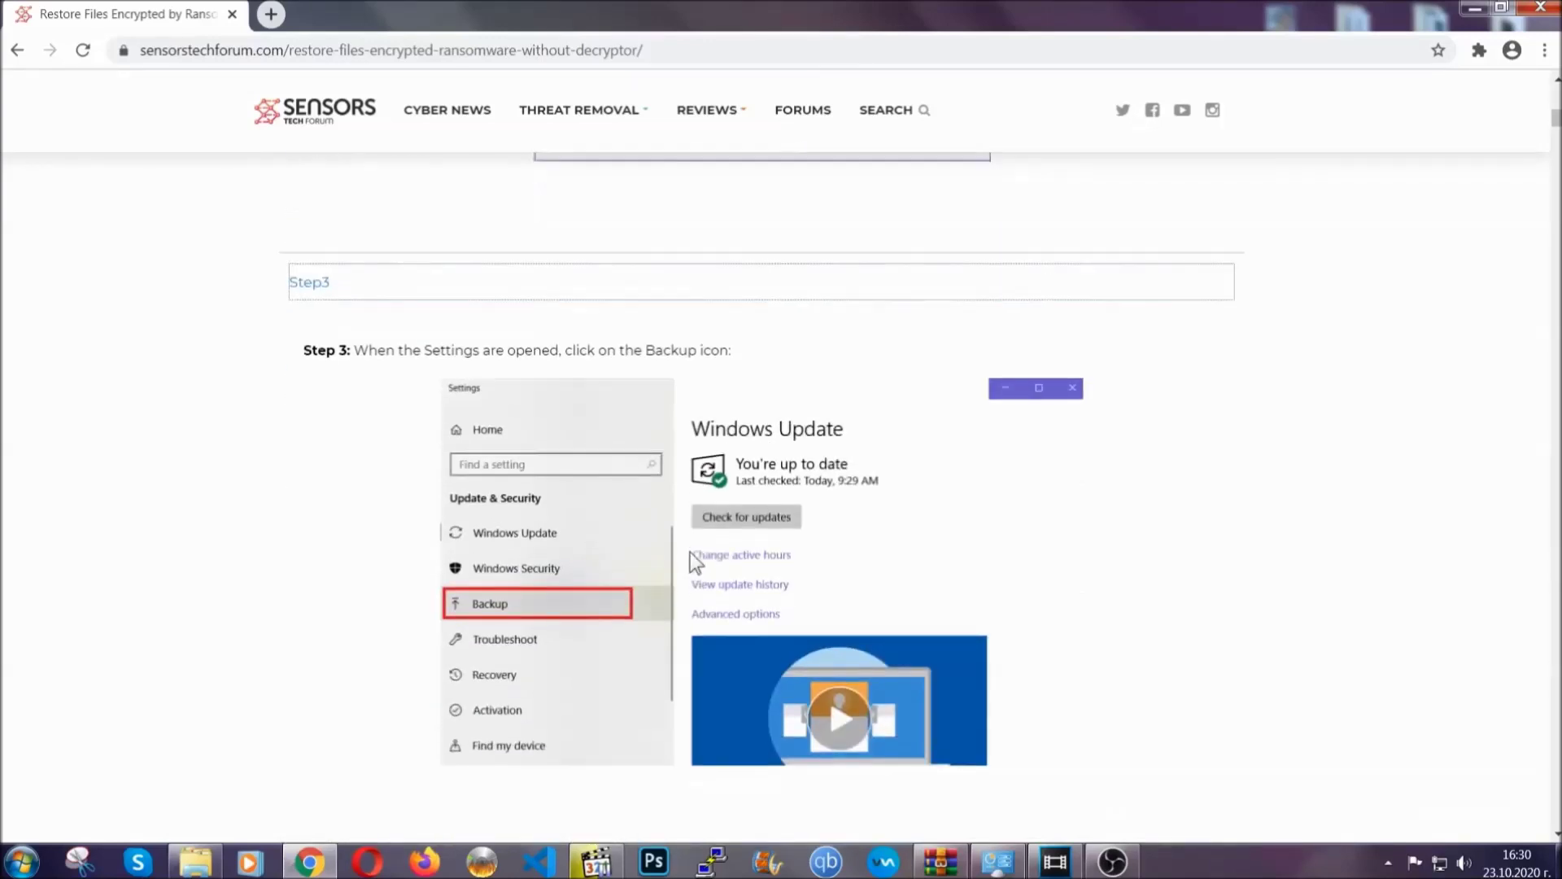
scroll(690, 553, down, 3)
scroll(687, 554, down, 2)
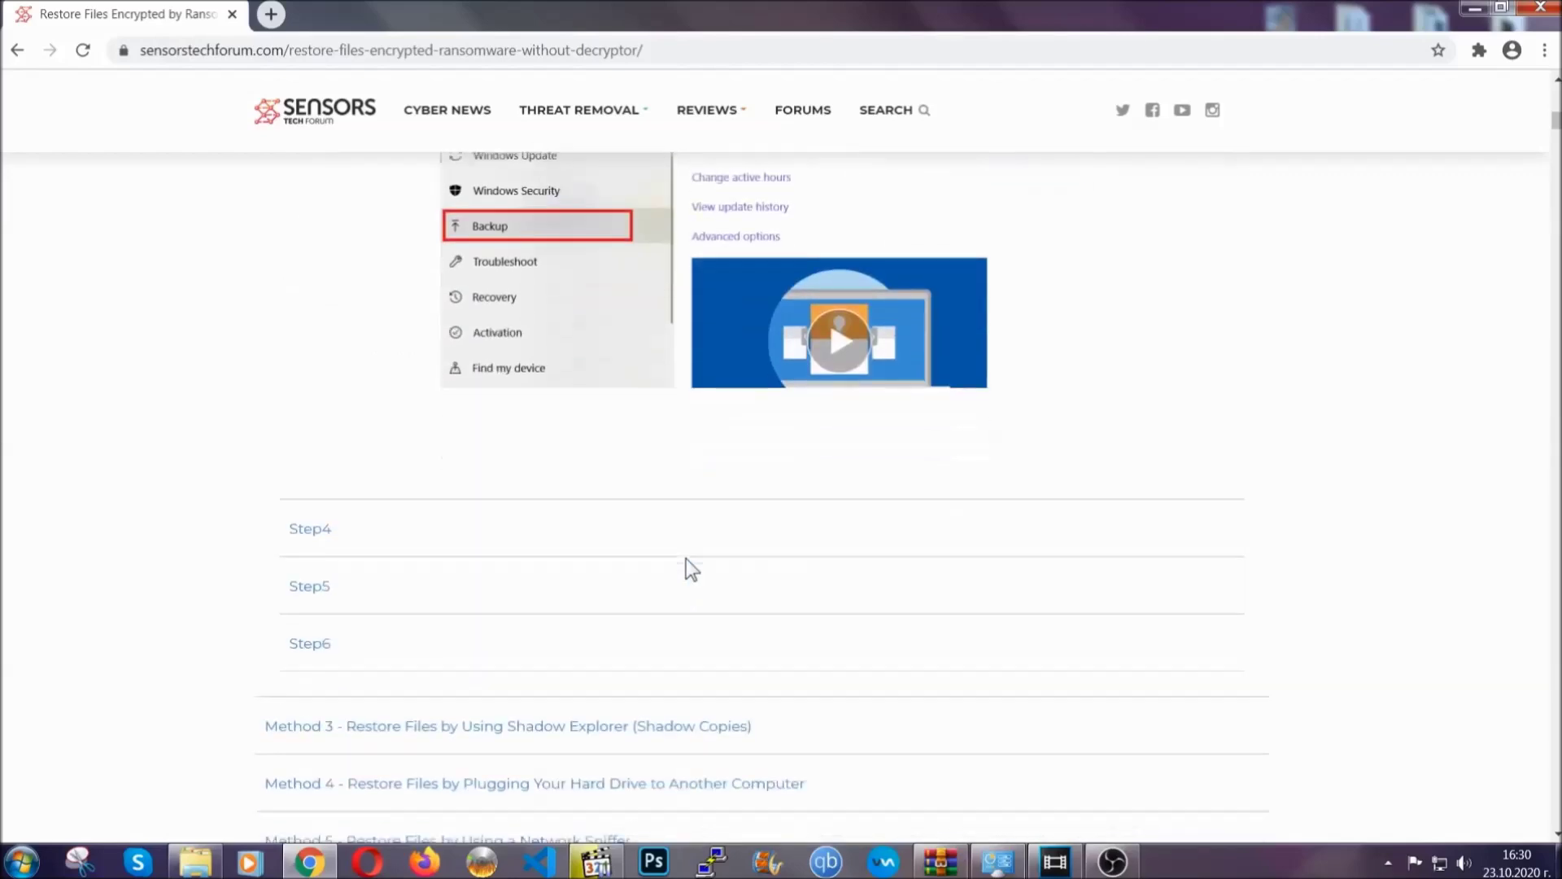
scroll(686, 558, down, 8)
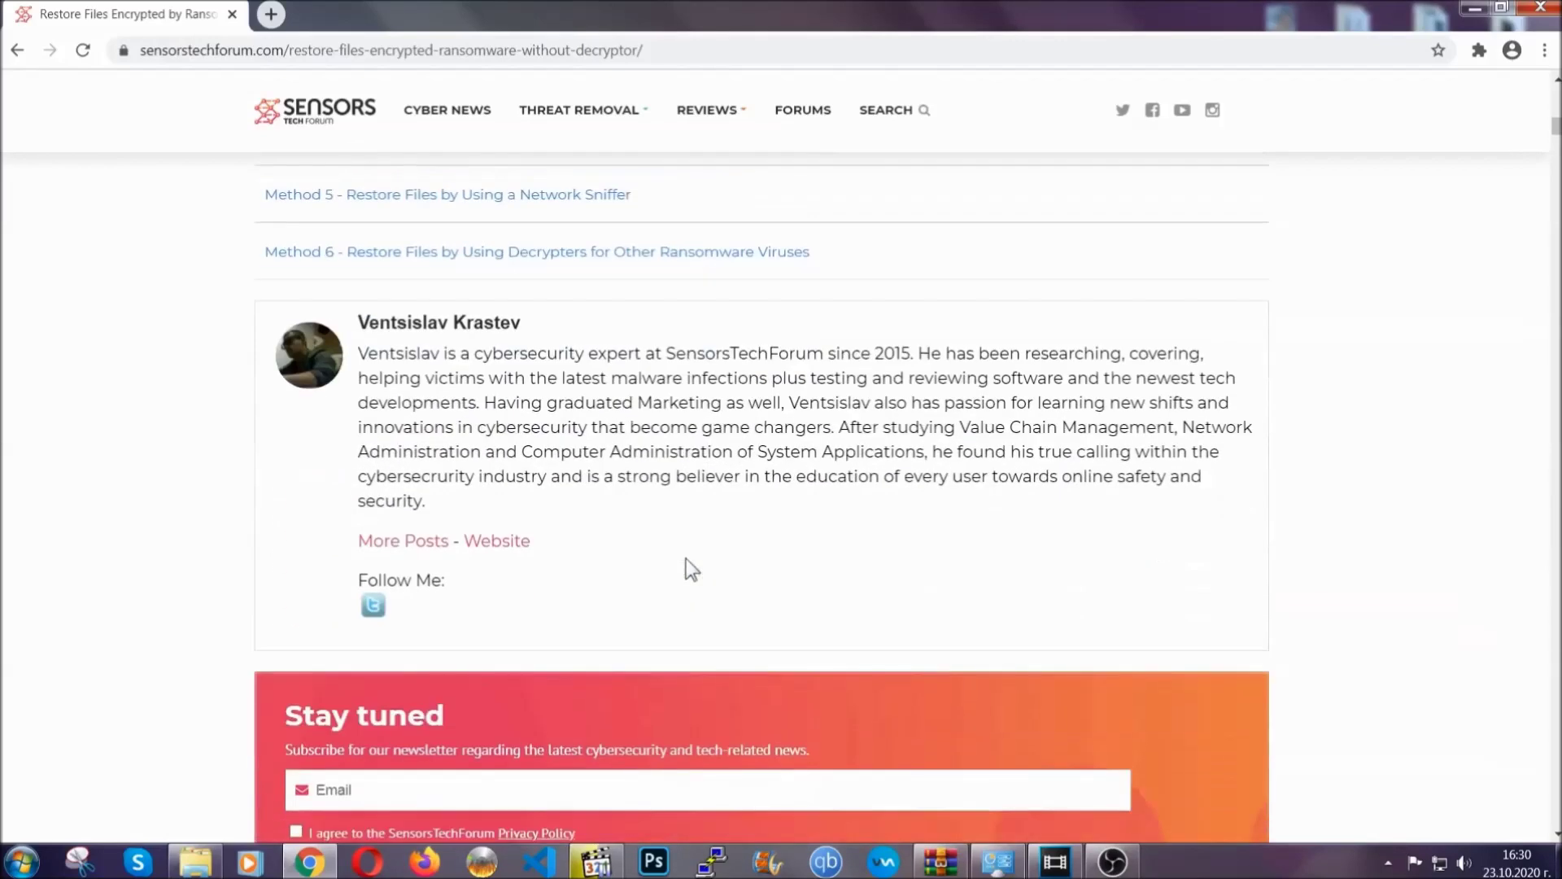
scroll(686, 558, up, 20)
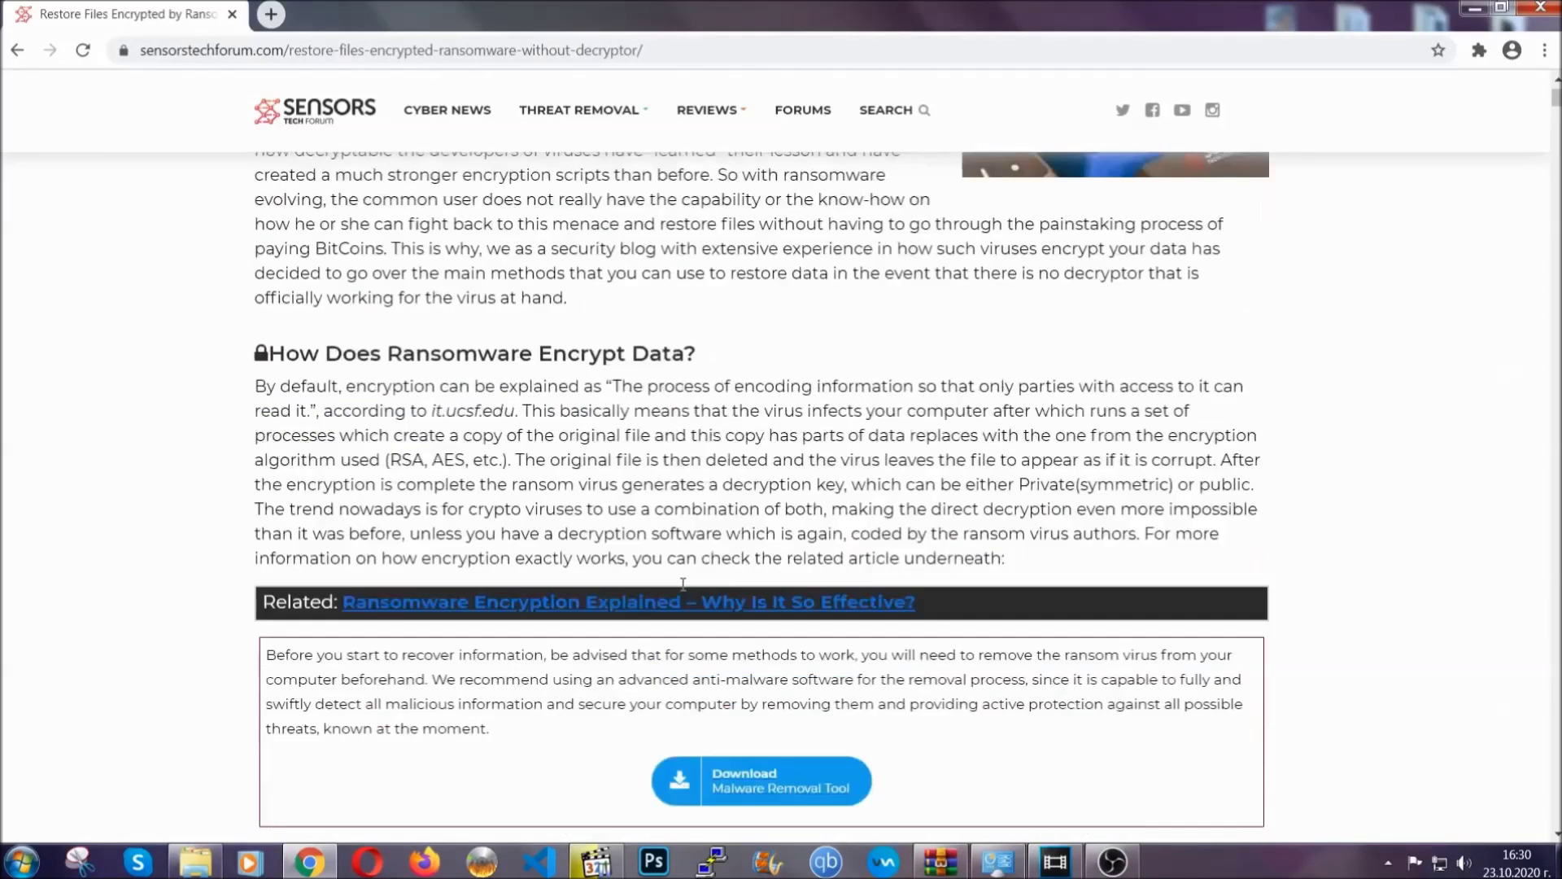
scroll(683, 582, up, 5)
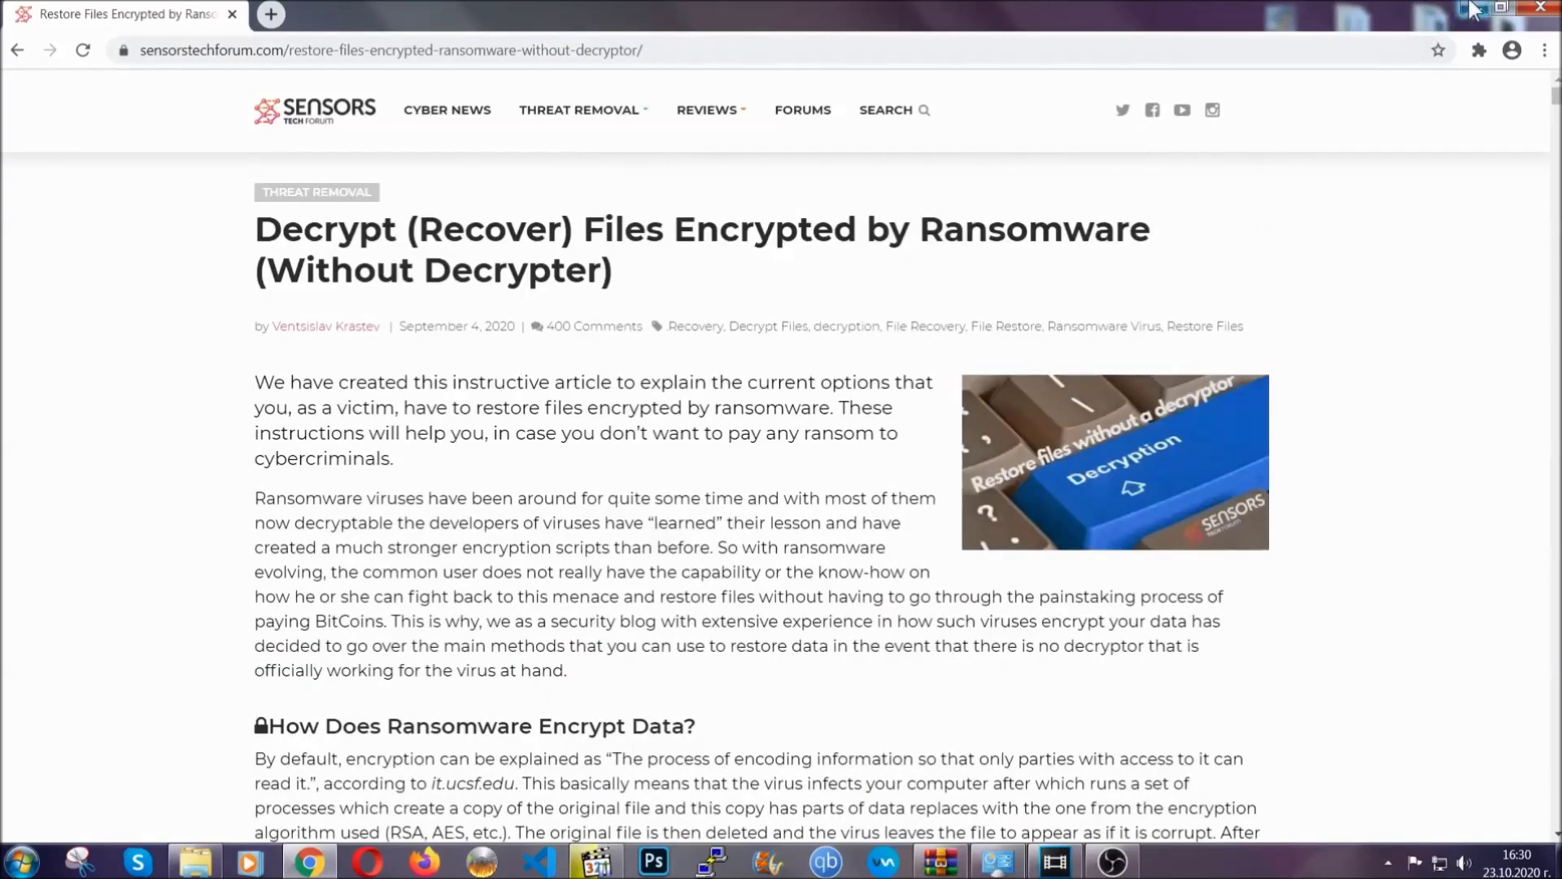
click(1472, 8)
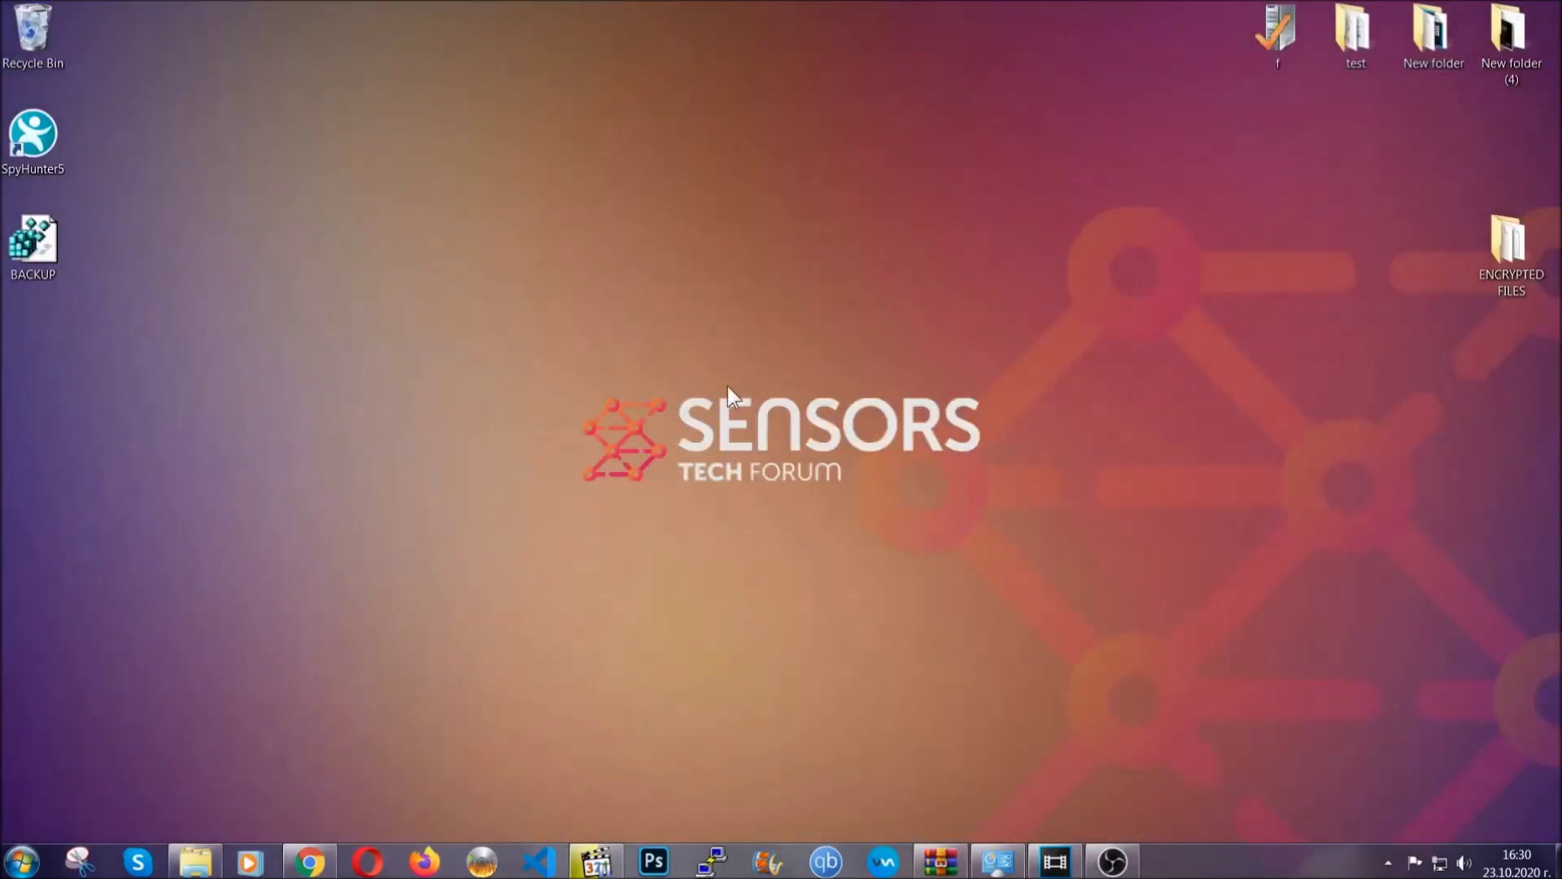